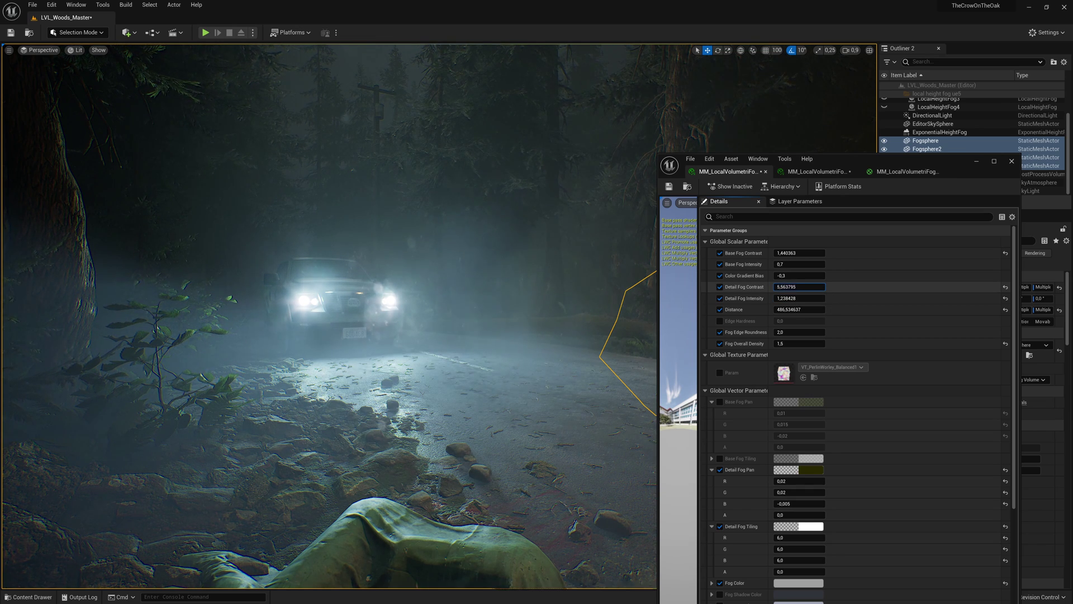
# - Lower the fog material's Detail Fog Contrast to about 2.62 and set Detail Fog Tiling R, G and B to 12
pyautogui.moveTo(799, 287); pyautogui.dragTo(785, 287)
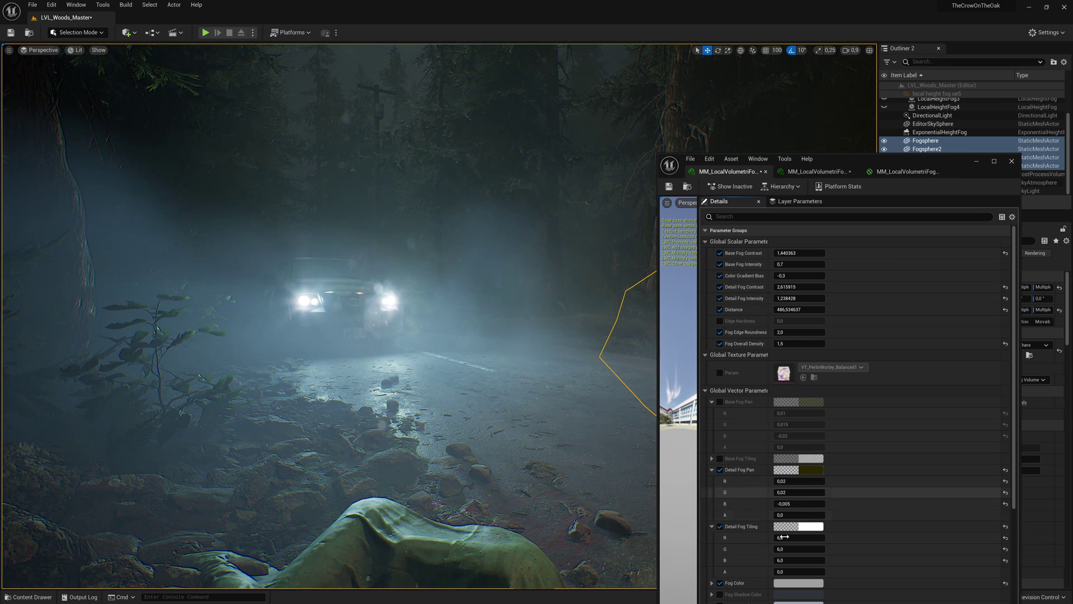
pyautogui.write('12')
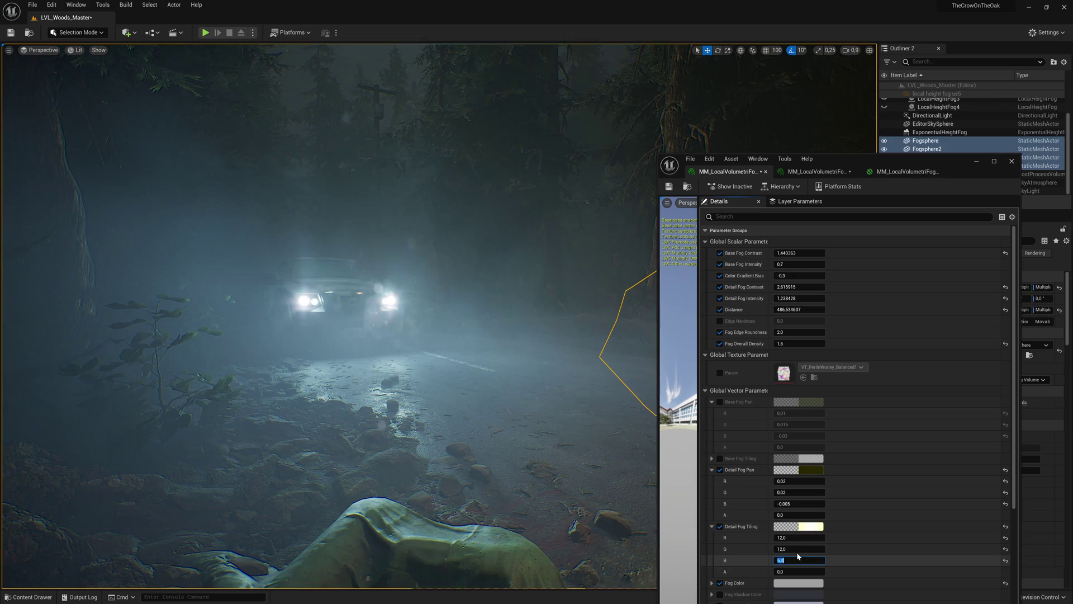
pyautogui.click(798, 549)
pyautogui.write('12')
pyautogui.press('Return')
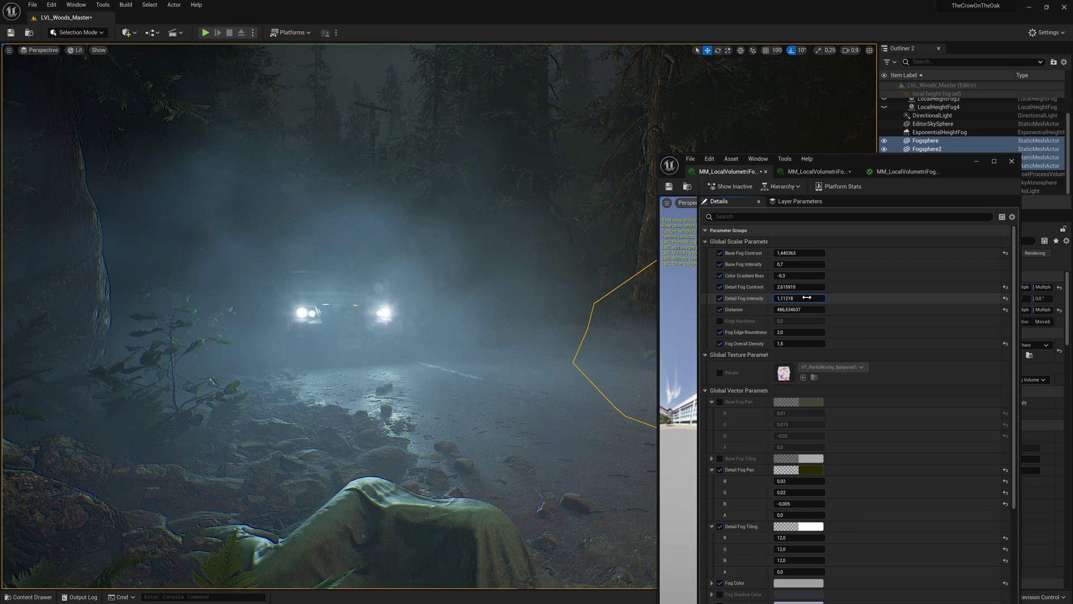
# - Raise the fog material's Detail Fog Contrast to about 2.82 and check the fog around the car
pyautogui.moveTo(799, 287); pyautogui.dragTo(821, 287)
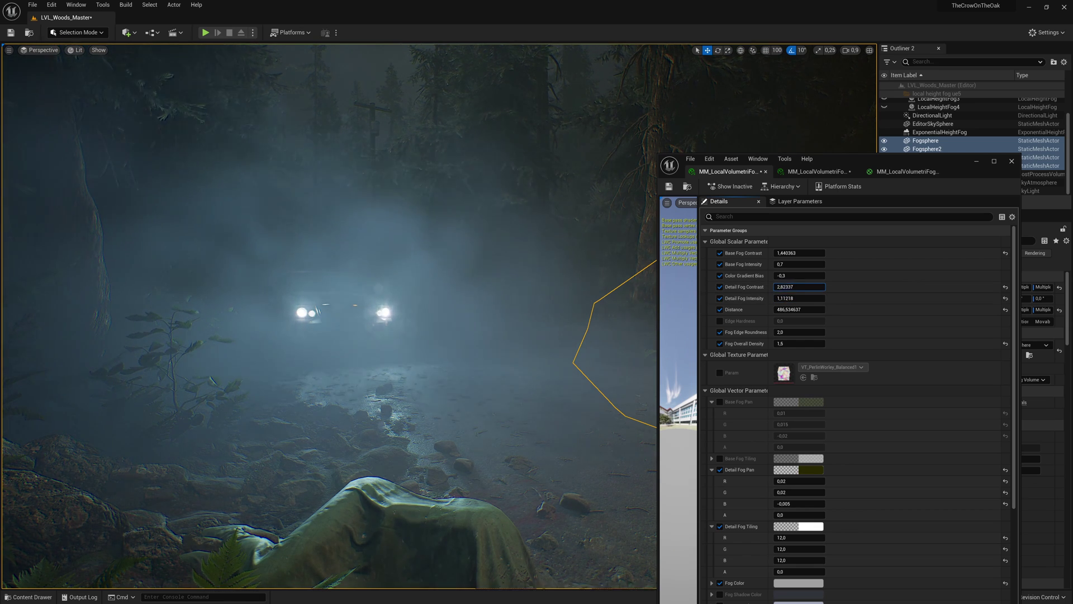
pyautogui.press('s')
pyautogui.moveTo(507, 346); pyautogui.dragTo(527, 342, button='right')
pyautogui.press('w')
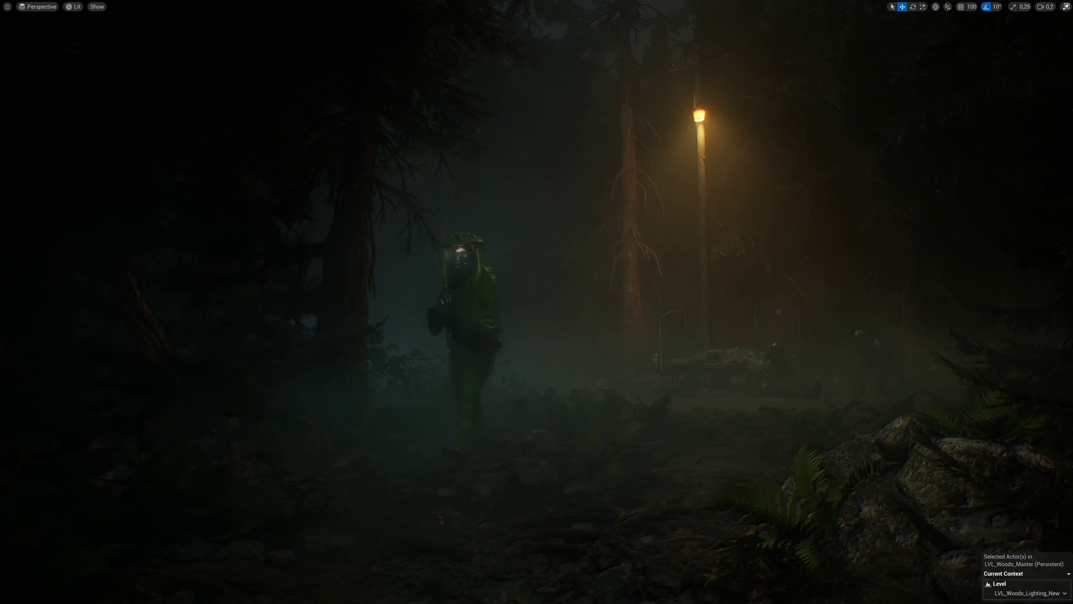
# - Fly through the foggy forest past the figure in the green suit to examine the street lamp and the road scene
pyautogui.press('w')
pyautogui.scroll(1, 537, 302)
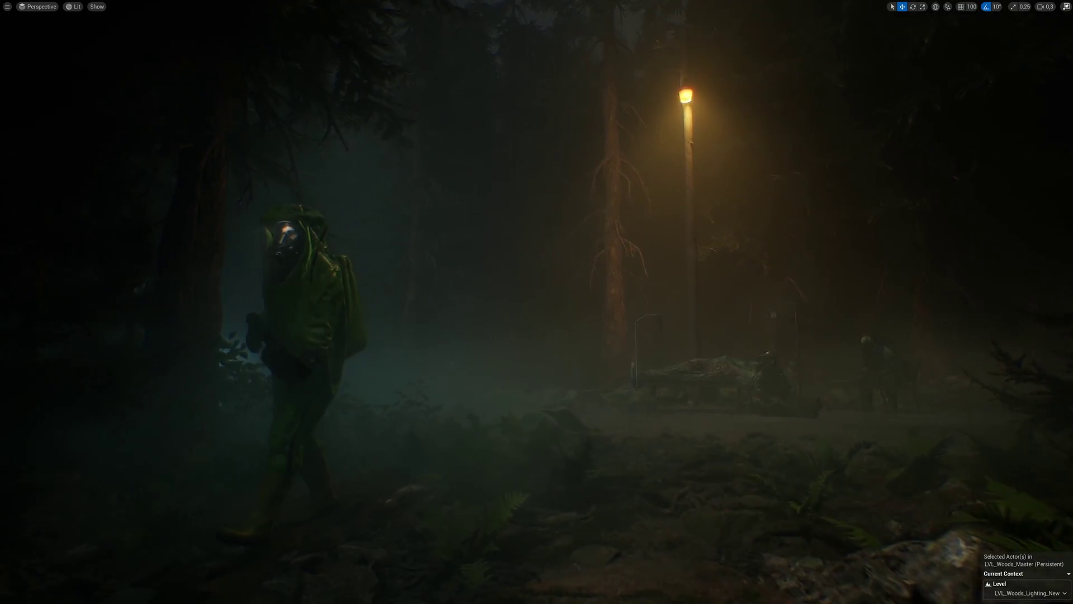
pyautogui.press('w')
pyautogui.scroll(-1, 536, 302)
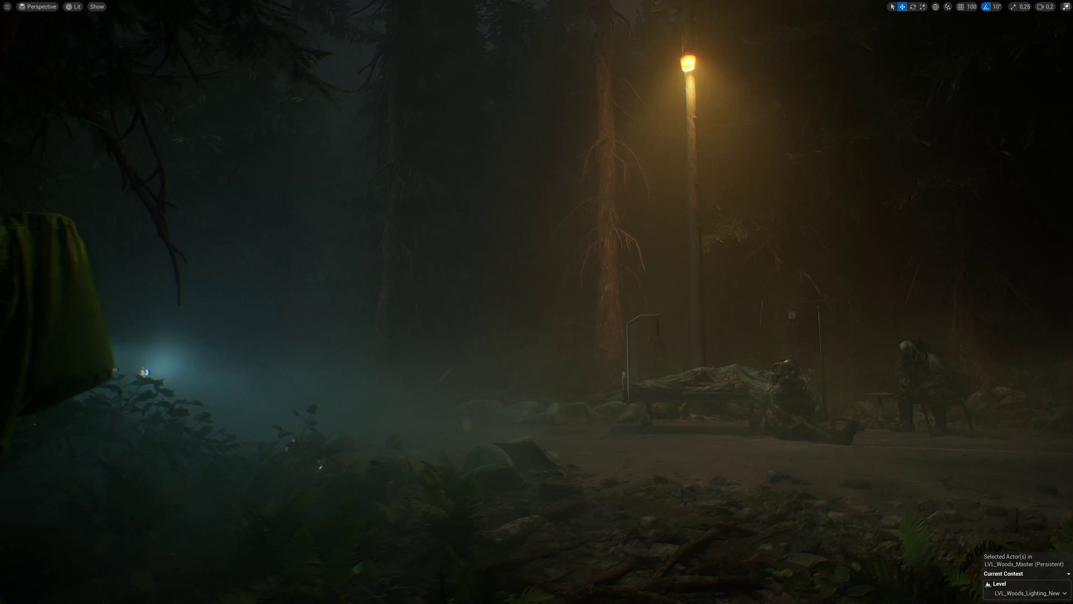
pyautogui.press('w')
pyautogui.moveTo(537, 302); pyautogui.dragTo(369, 302, button='right')
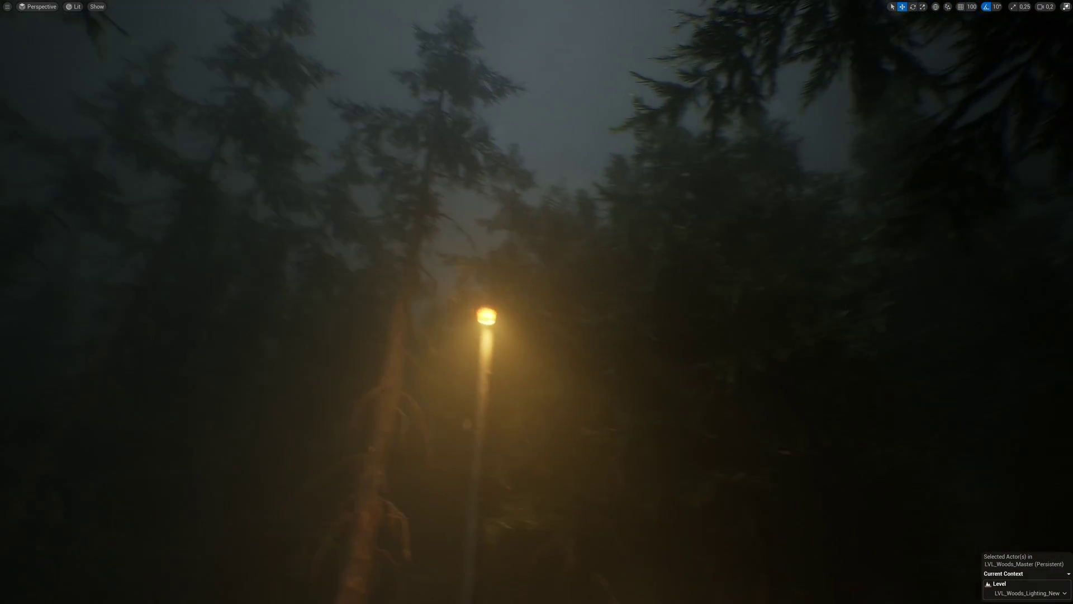
pyautogui.moveTo(537, 302); pyautogui.dragTo(679, 420, button='right')
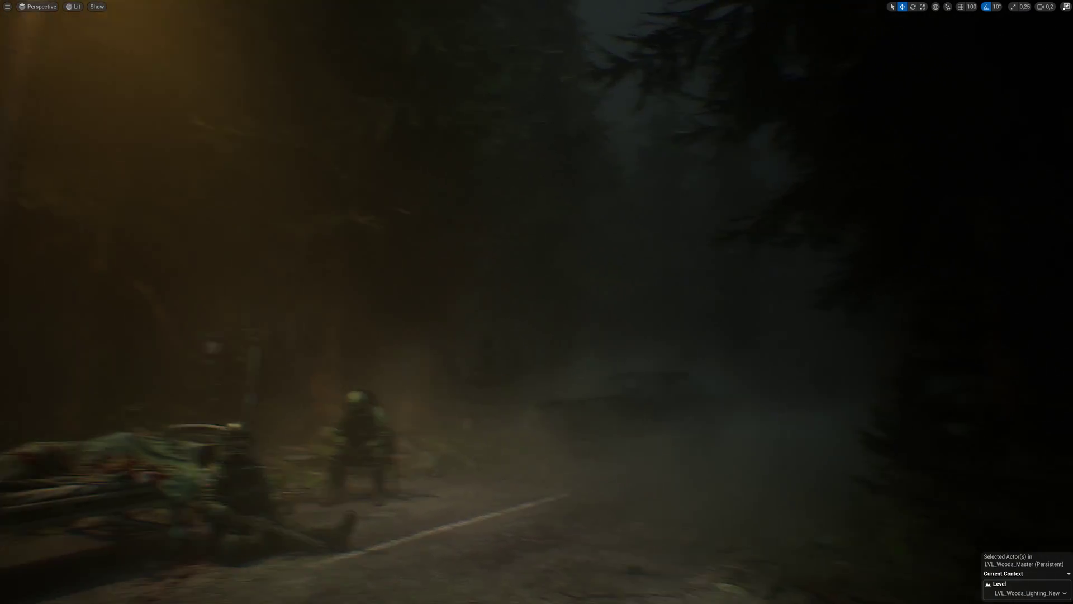
pyautogui.moveTo(537, 302); pyautogui.dragTo(246, 303, button='right')
pyautogui.press('s')
pyautogui.scroll(1, 242, 305)
pyautogui.press('w')
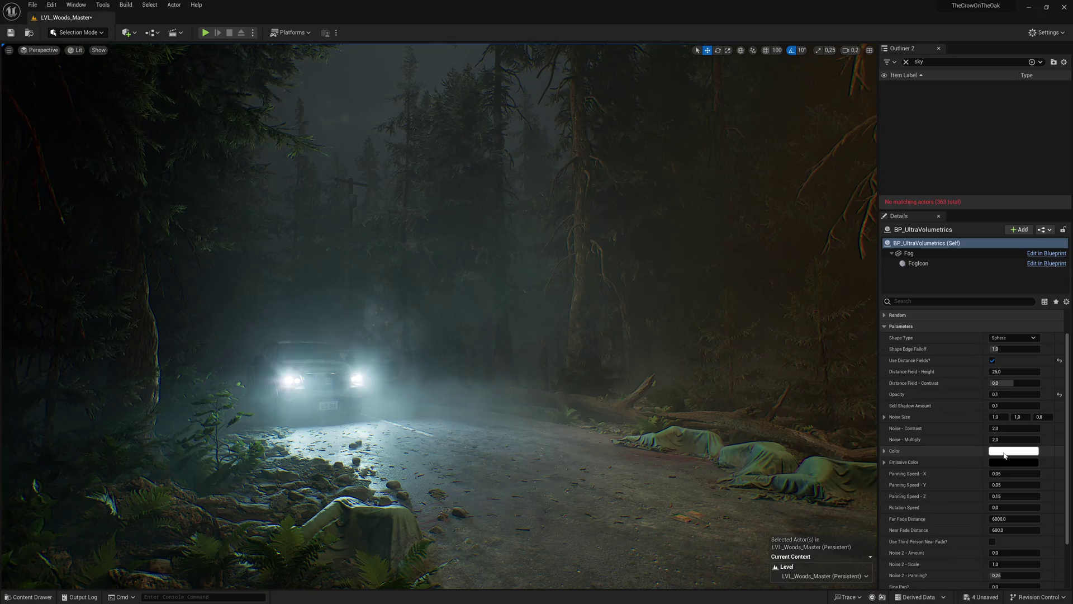
# - Try a magenta color for the BP_UltraVolumetrics fog and discard the change
pyautogui.click(1020, 451)
pyautogui.moveTo(880, 455); pyautogui.dragTo(901, 455)
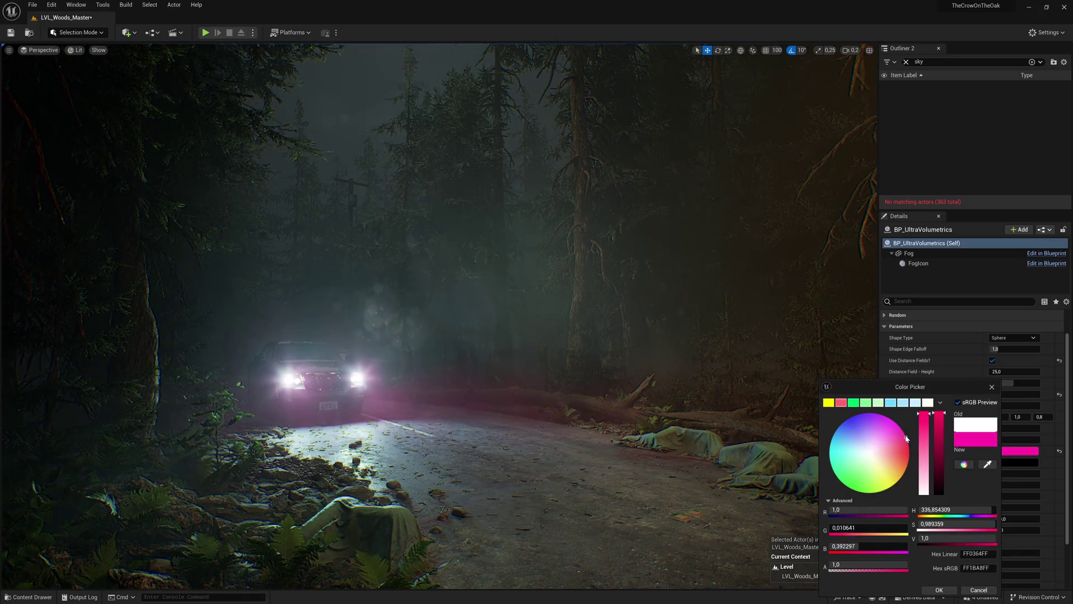
pyautogui.click(980, 592)
# - Try a high Opacity for the BP_UltraVolumetrics fog and reduce it to about 0.23
pyautogui.moveTo(1005, 396); pyautogui.dragTo(1056, 397)
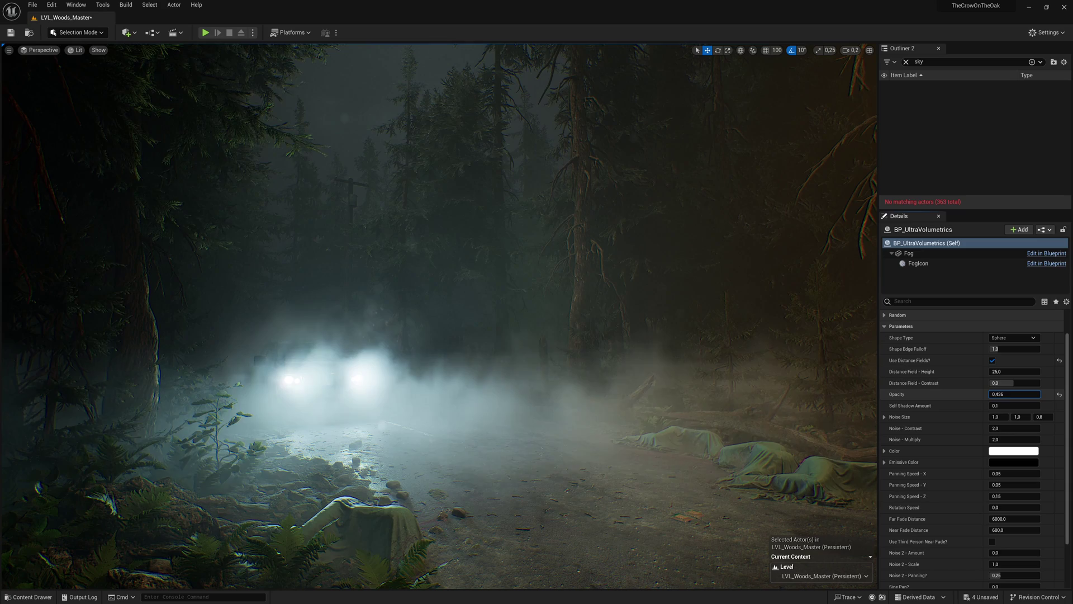
pyautogui.moveTo(1050, 395); pyautogui.dragTo(1003, 394)
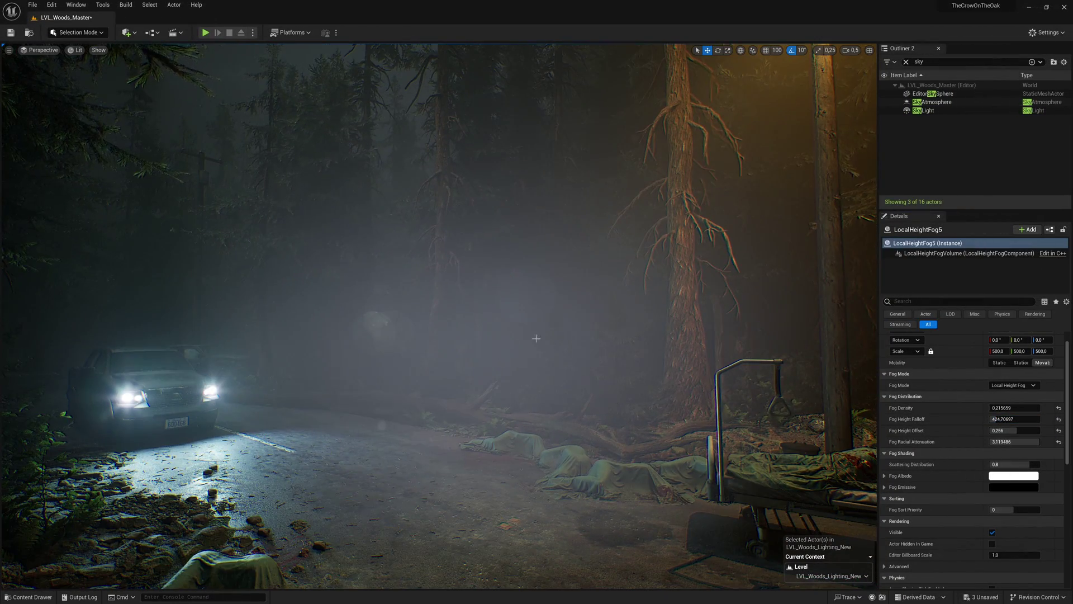
# - Tint LocalHeightFog5's Fog Albedo pale yellow, about R 1.0, G 0.86, B 0.46, and inspect the fog over the road
pyautogui.press('g')
pyautogui.press('g')
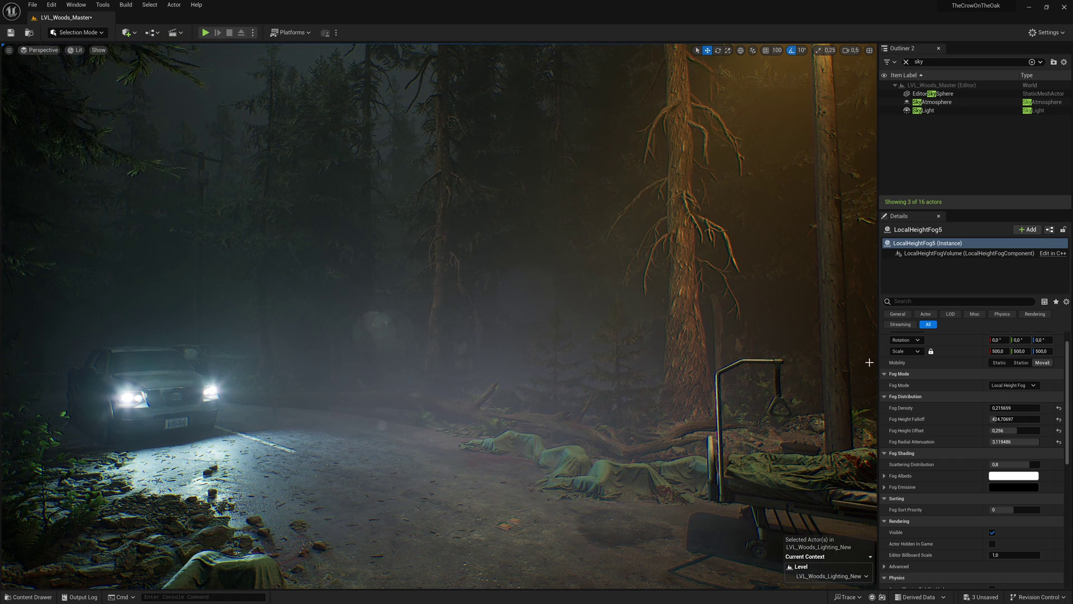
pyautogui.click(1020, 480)
pyautogui.moveTo(889, 448); pyautogui.dragTo(900, 468)
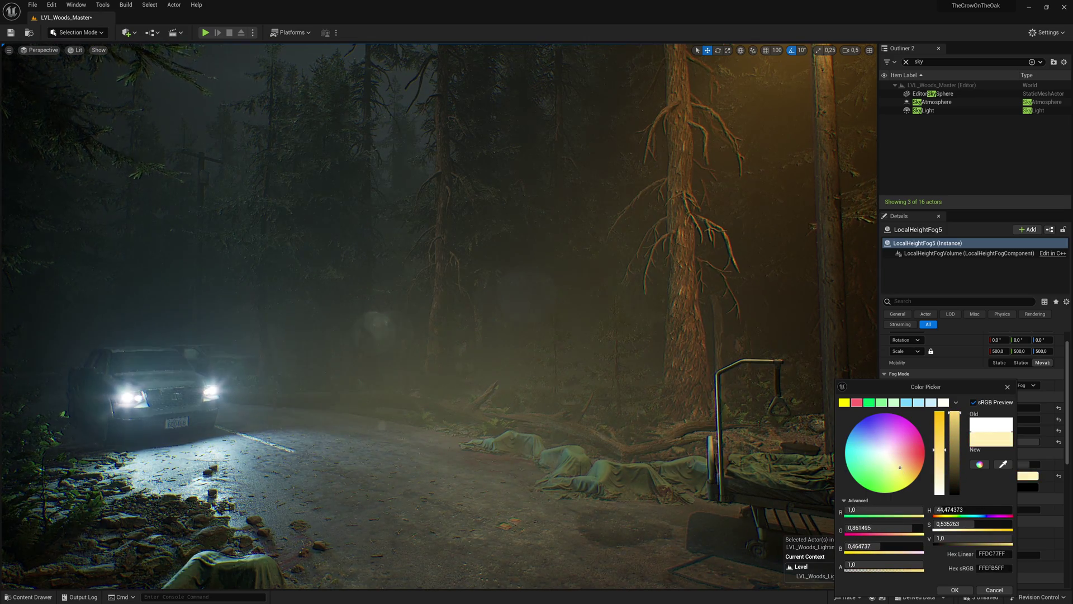
pyautogui.press('s')
pyautogui.moveTo(620, 424); pyautogui.dragTo(682, 416, button='right')
pyautogui.press('g')
pyautogui.press('g')
pyautogui.press('q')
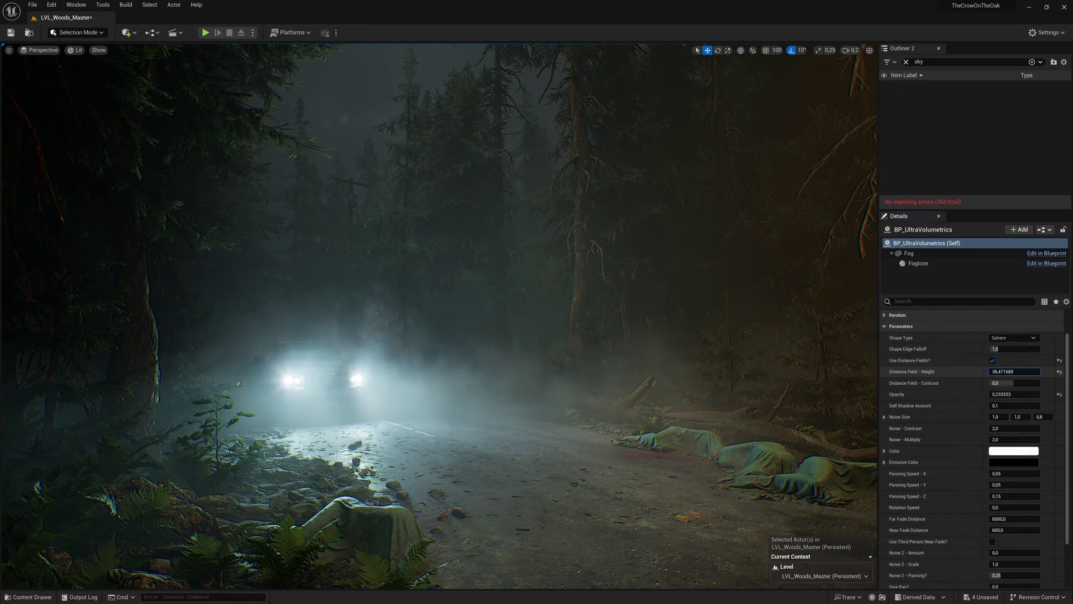
# - Set BP_UltraVolumetrics' Distance Field - Height to about 22.85 and adjust its Shape Edge Falloff, comparing the fog with distance fields off and on
pyautogui.moveTo(1015, 371); pyautogui.dragTo(992, 371)
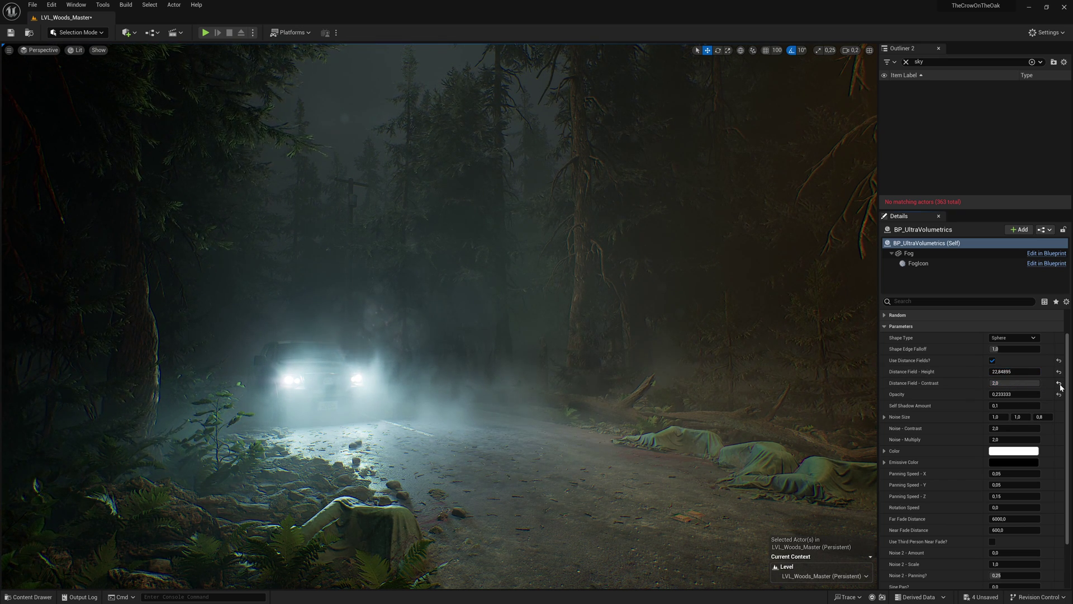
pyautogui.click(993, 361)
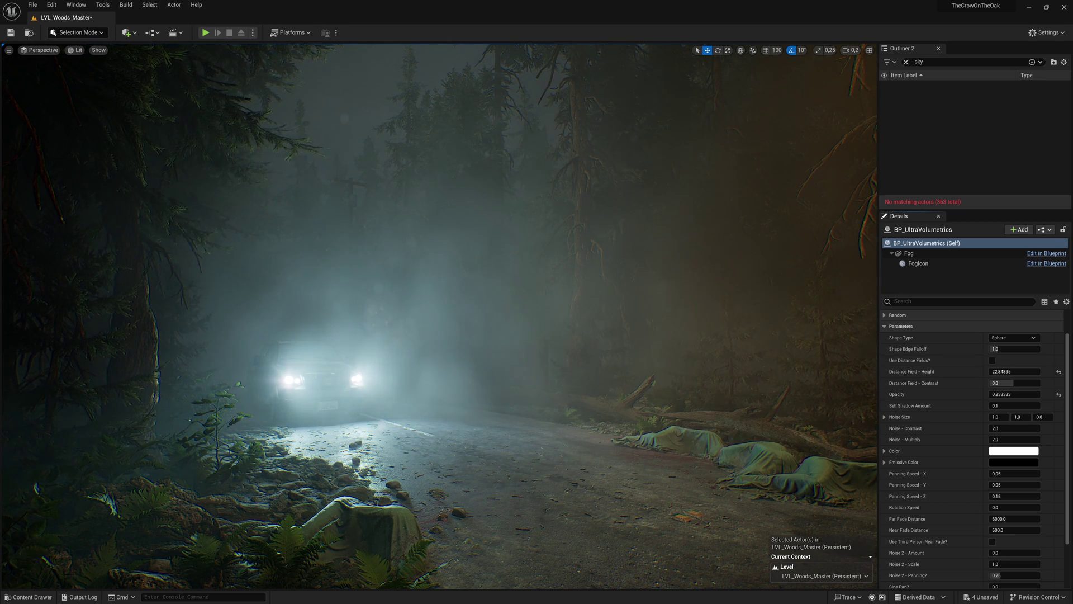
pyautogui.press('s')
pyautogui.moveTo(683, 383)
pyautogui.mouseDown(button='right')
pyautogui.moveTo(676, 371)
pyautogui.moveTo(683, 384)
pyautogui.mouseUp(button='right')
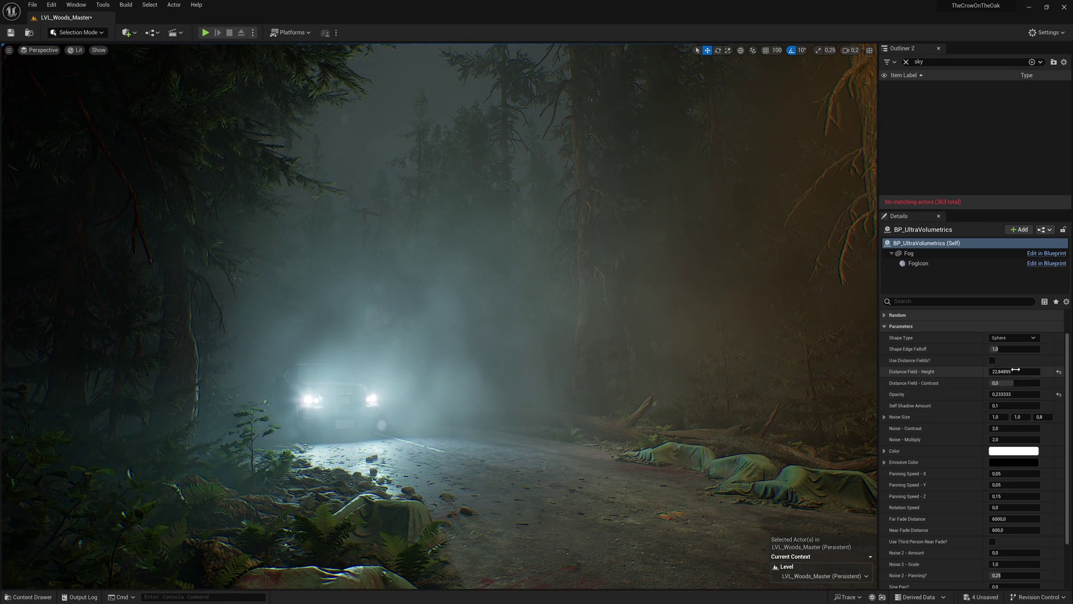
pyautogui.click(993, 362)
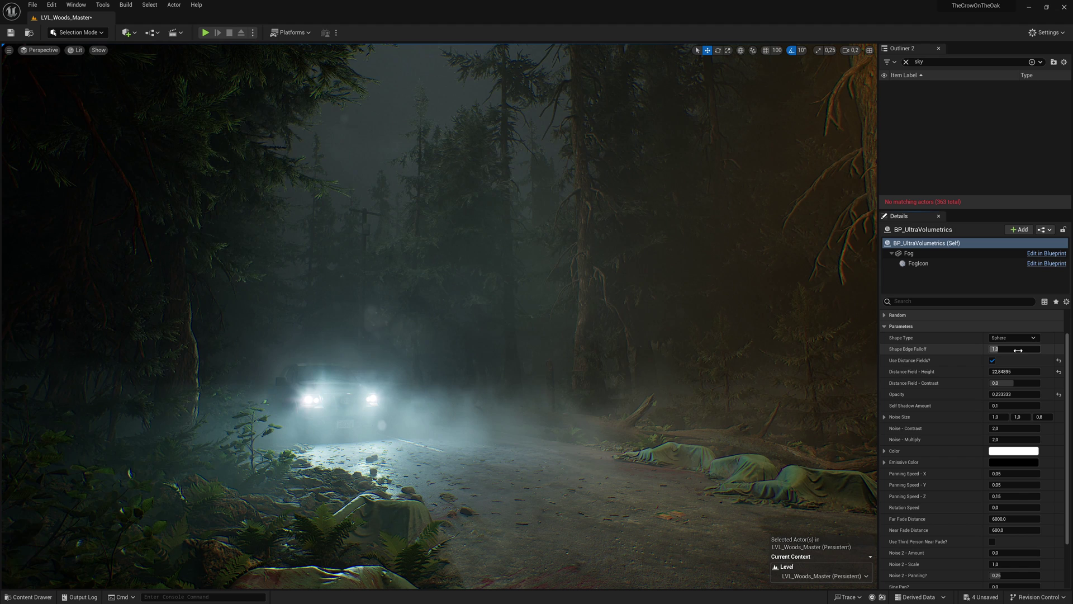
pyautogui.moveTo(992, 349); pyautogui.dragTo(997, 349)
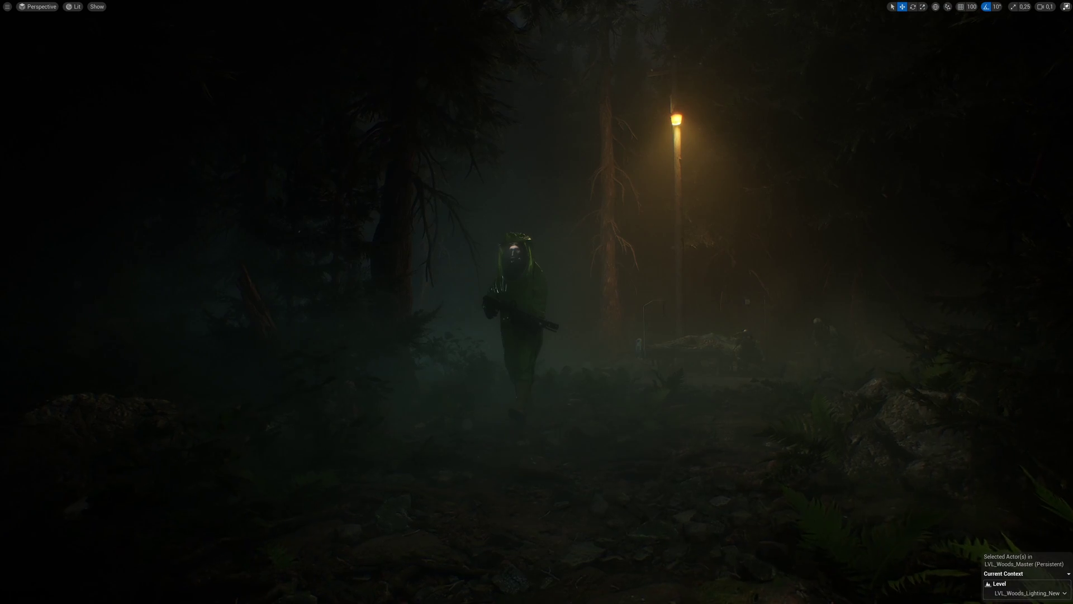
# - Examine the fog layers around the walking figure, the street lamp, the car headlights and the treetops
pyautogui.press('w')
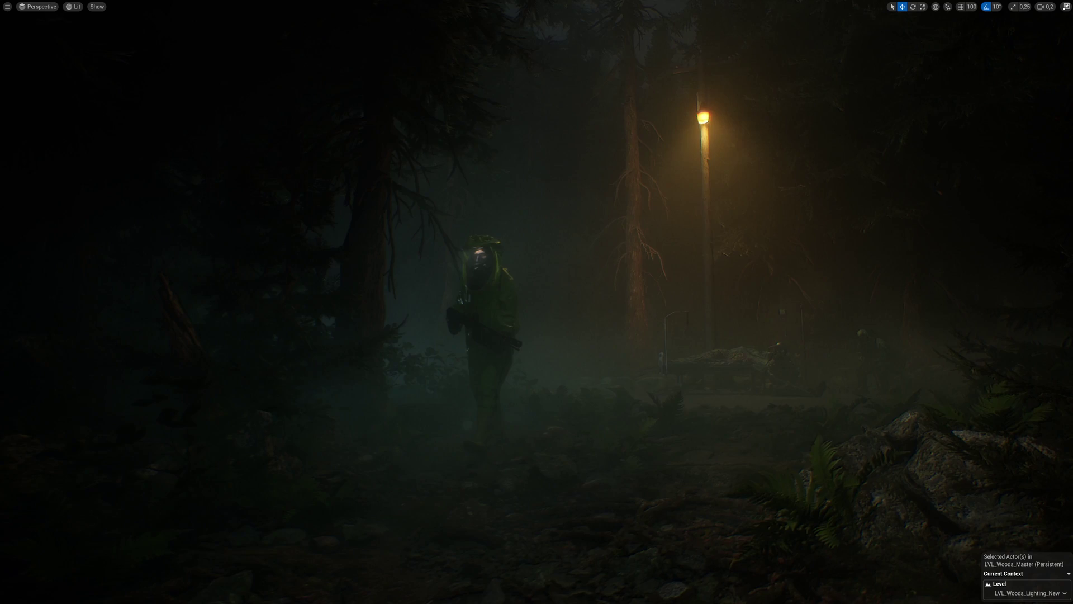
pyautogui.scroll(1, 536, 302)
pyautogui.press('w')
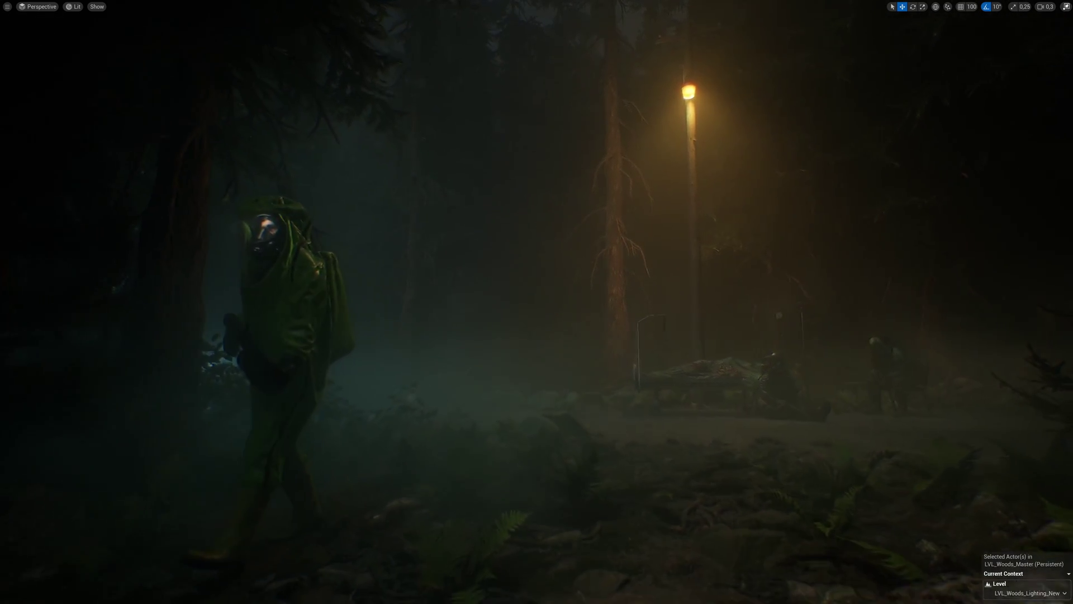
pyautogui.scroll(-1, 536, 302)
pyautogui.press('w')
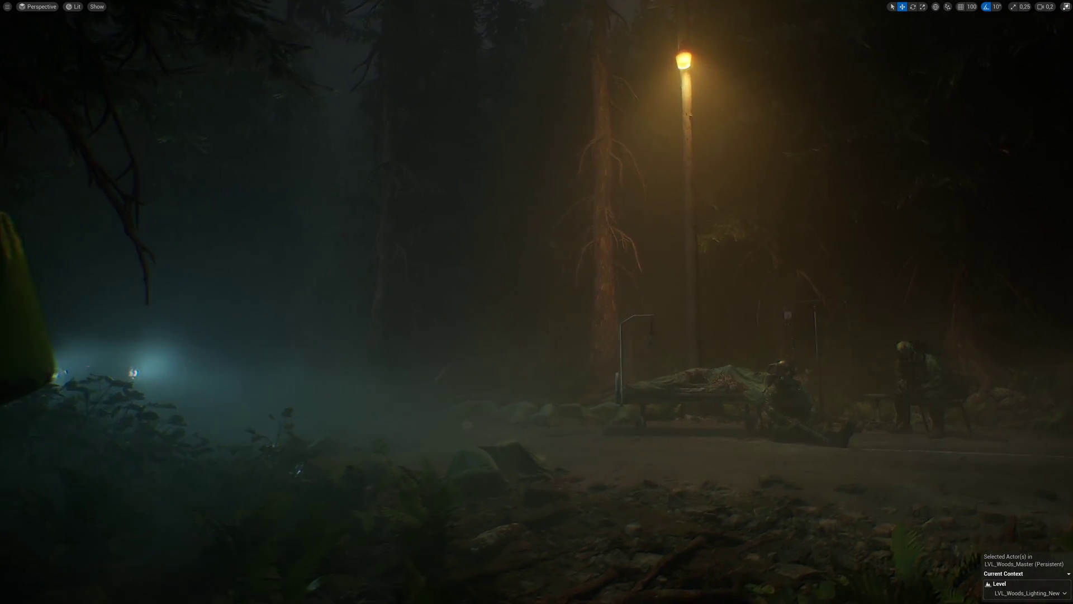
pyautogui.press('w')
pyautogui.moveTo(536, 301); pyautogui.dragTo(621, 109, button='right')
pyautogui.moveTo(531, 252); pyautogui.dragTo(643, 386, button='right')
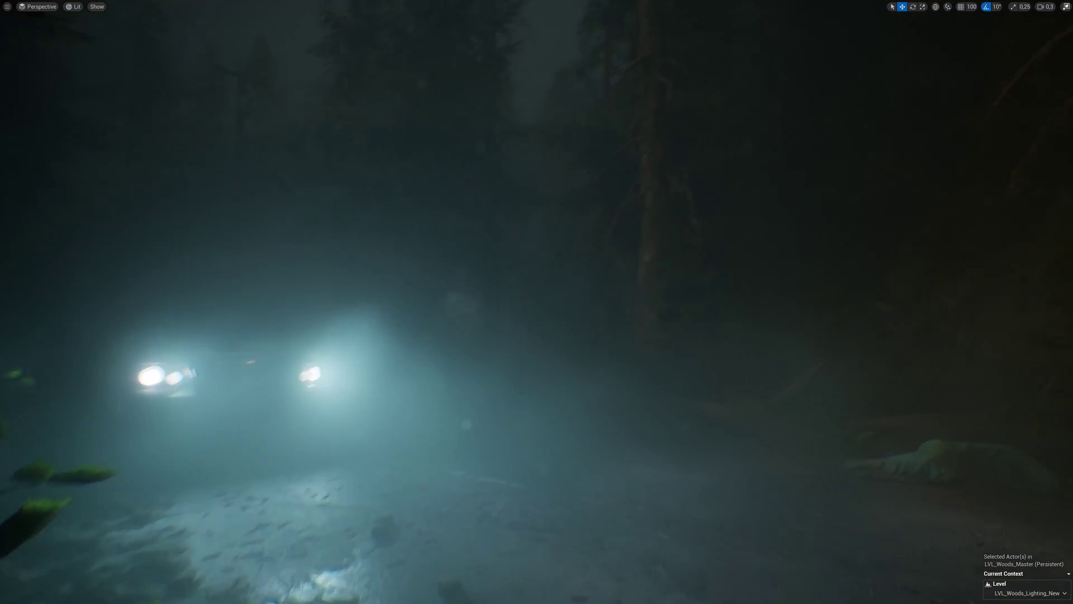
pyautogui.moveTo(537, 302); pyautogui.dragTo(606, 223, button='right')
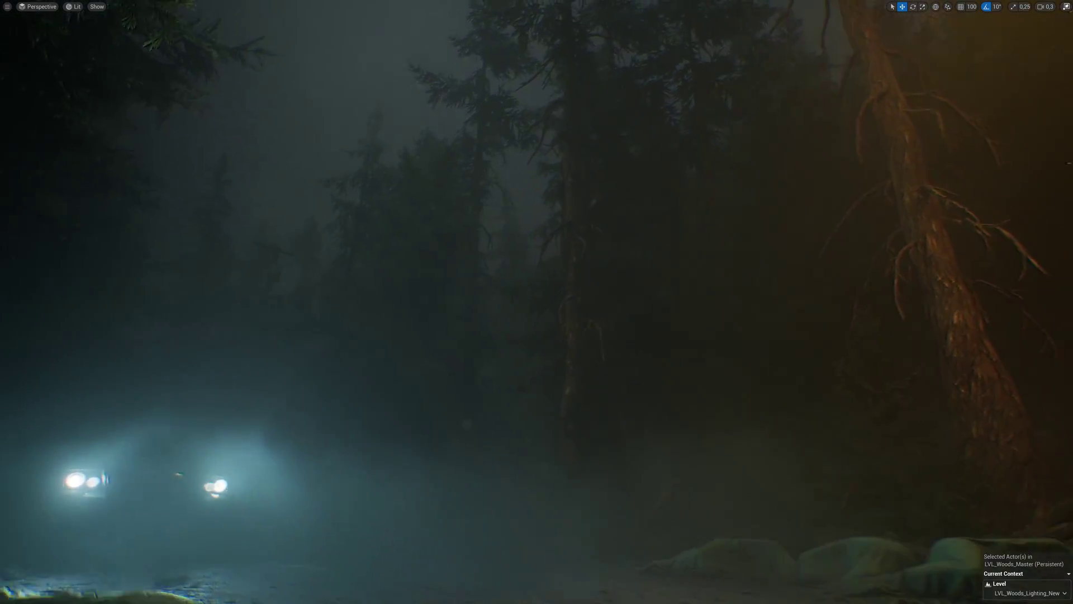
pyautogui.moveTo(537, 302); pyautogui.dragTo(565, 201, button='right')
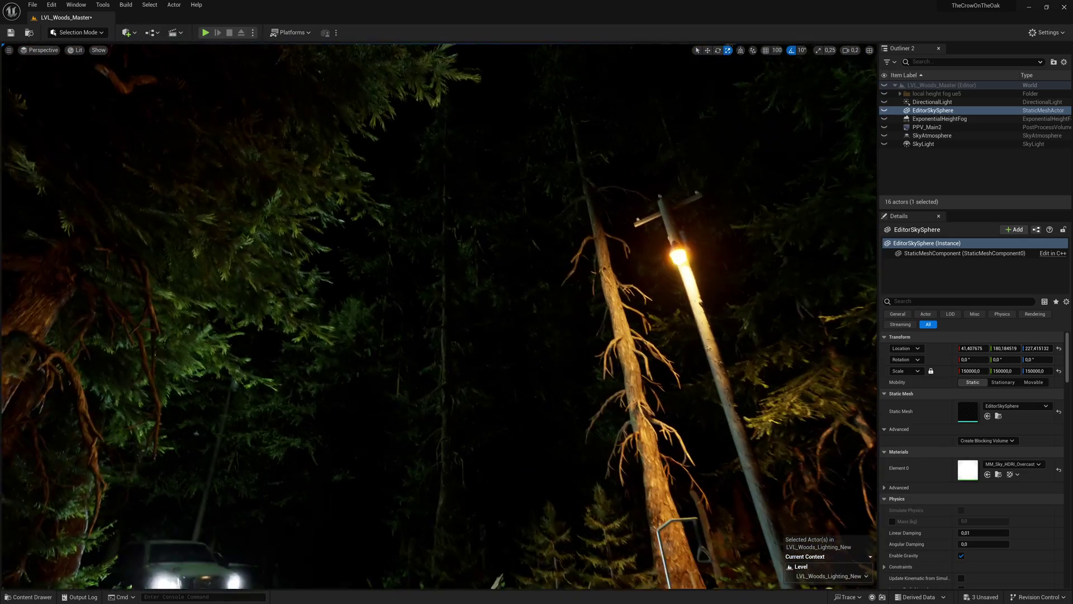
# - Make the EditorSkySphere visible and bring up its MM_Sky_HDRI_Overcast material instance
pyautogui.moveTo(531, 367); pyautogui.dragTo(534, 366, button='right')
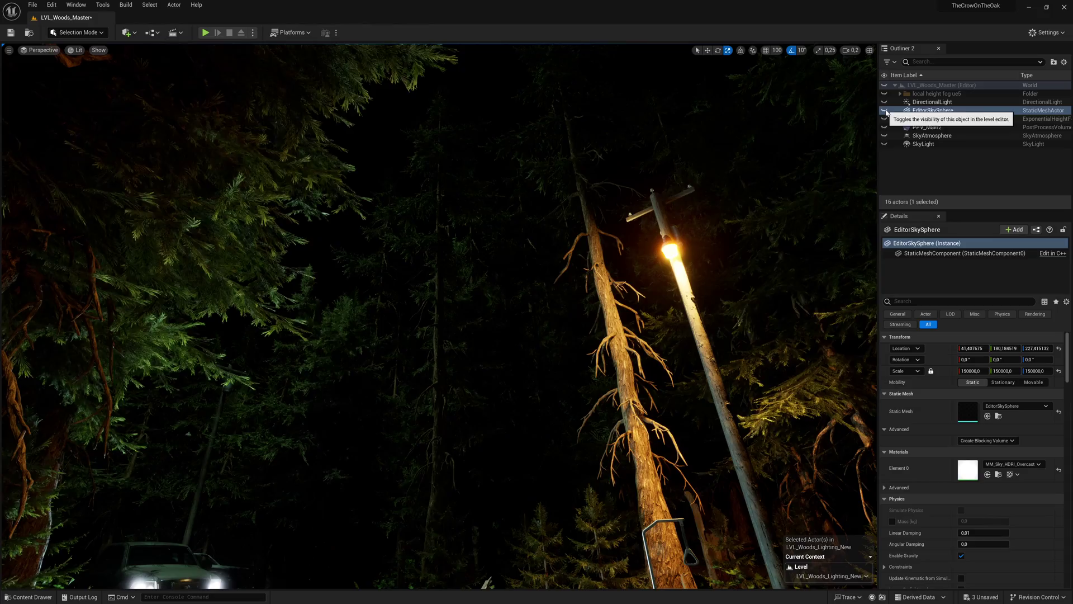
pyautogui.click(885, 111)
pyautogui.moveTo(720, 273); pyautogui.dragTo(708, 274, button='right')
pyautogui.moveTo(1072, 339); pyautogui.dragTo(840, 330)
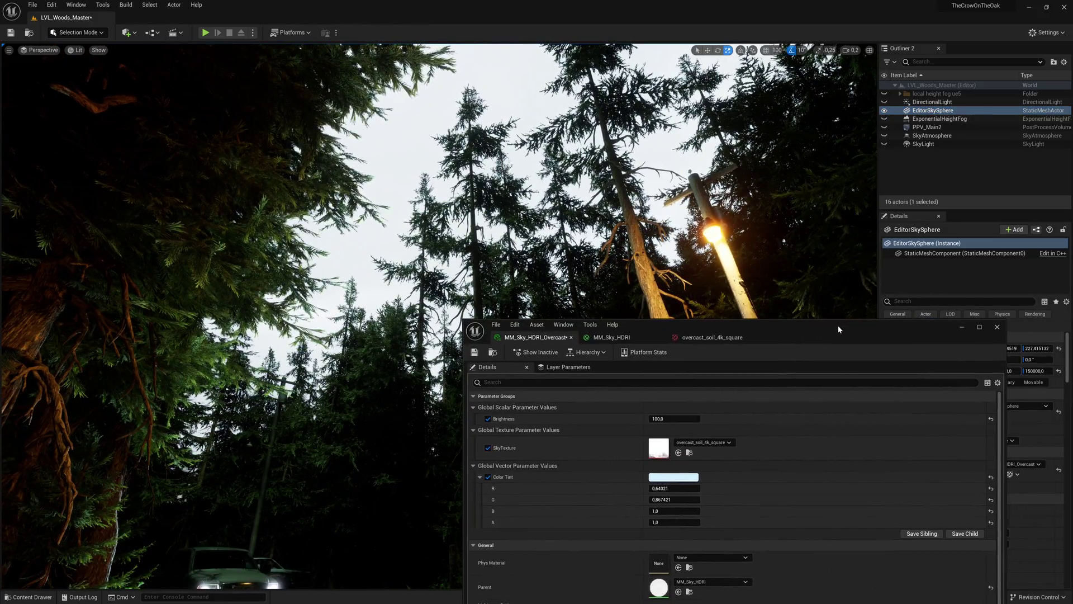
# - Test the overcast sky material's Brightness at several values, including 0 and 50, and return it to 100
pyautogui.click(679, 420)
pyautogui.write('0')
pyautogui.press('Return')
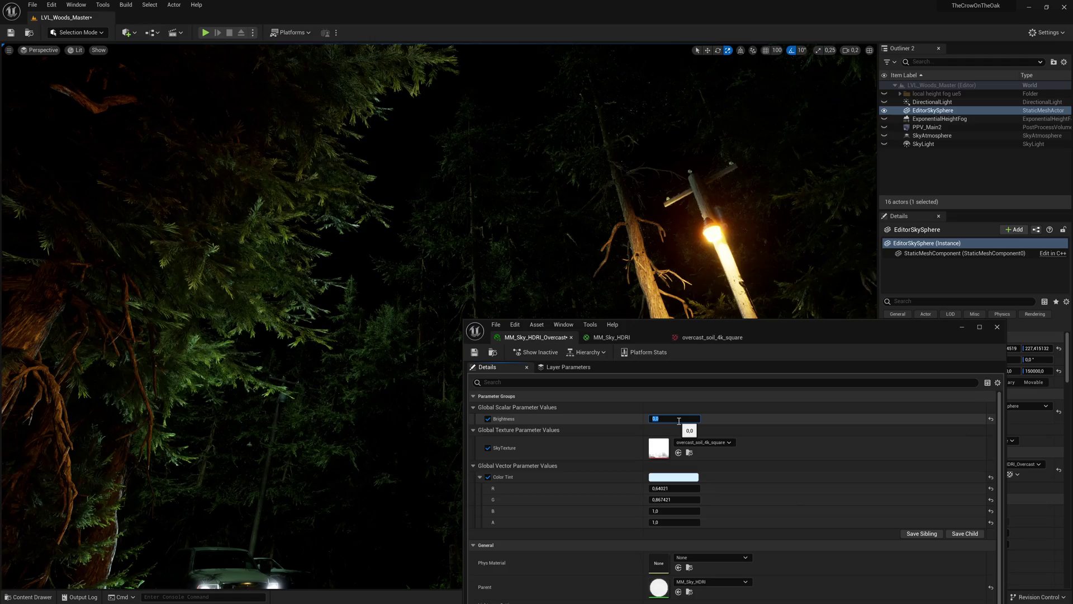
pyautogui.write('500')
pyautogui.press('Return')
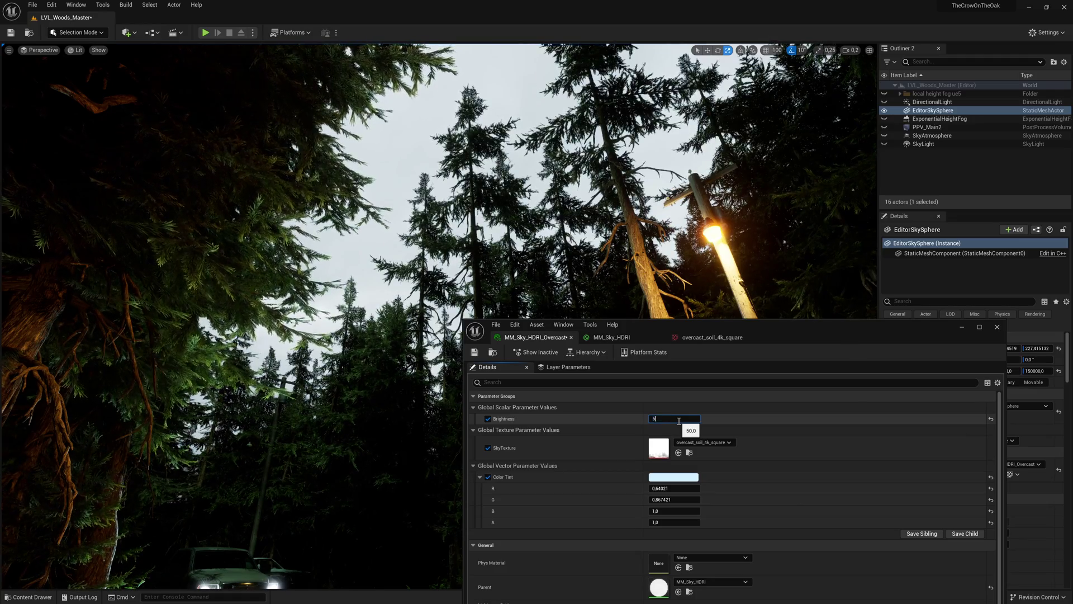
pyautogui.write('100')
pyautogui.press('Return')
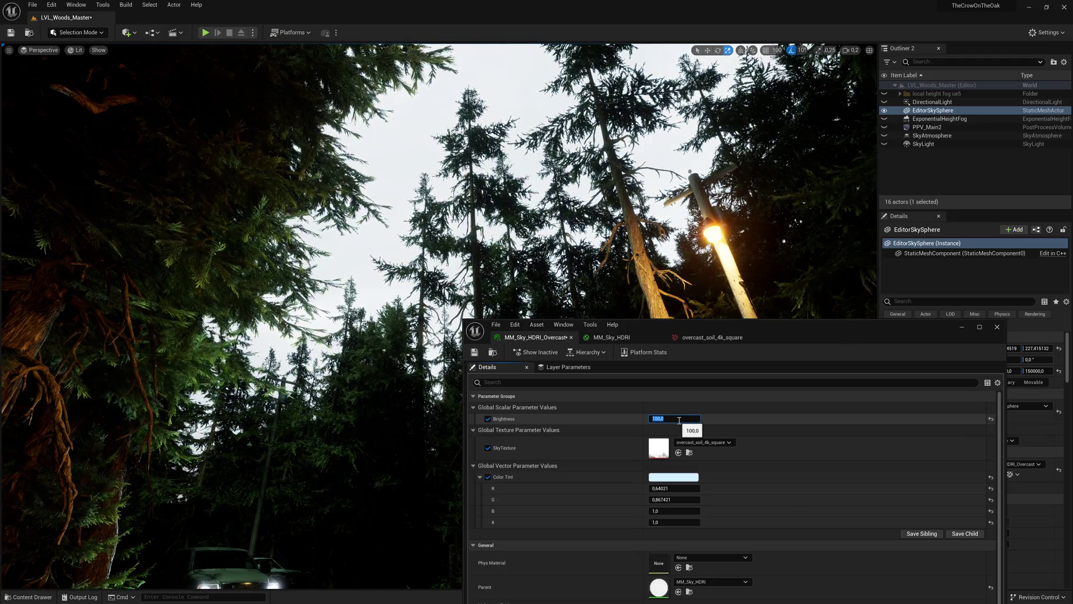
# - Compare the forest scene with the EditorSkySphere hidden and shown, keeping the material editor out of the way
pyautogui.moveTo(788, 325); pyautogui.dragTo(843, 423)
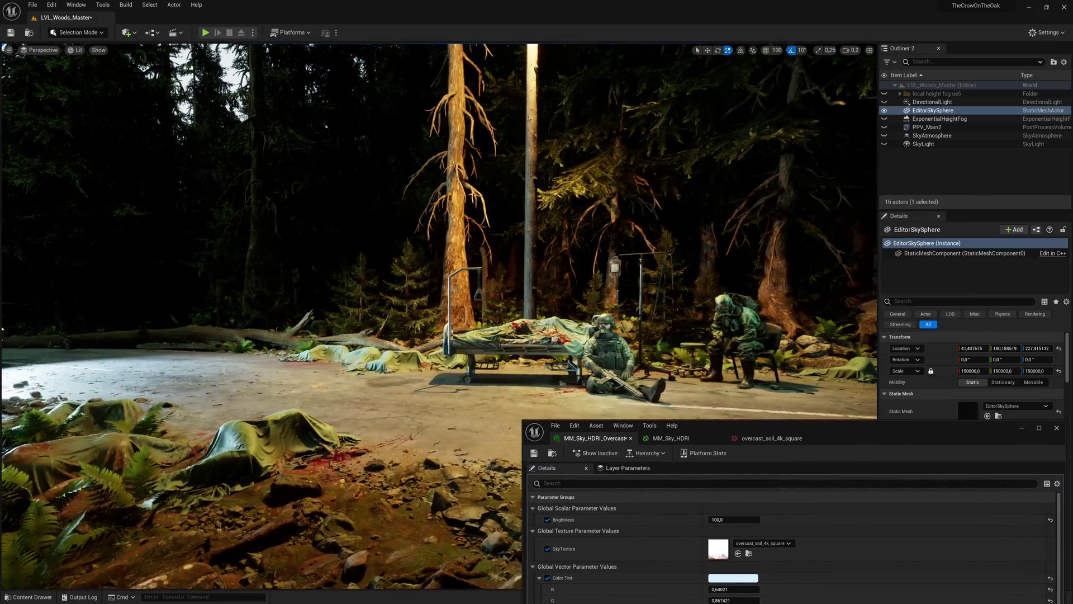
pyautogui.moveTo(777, 313); pyautogui.dragTo(724, 266, button='right')
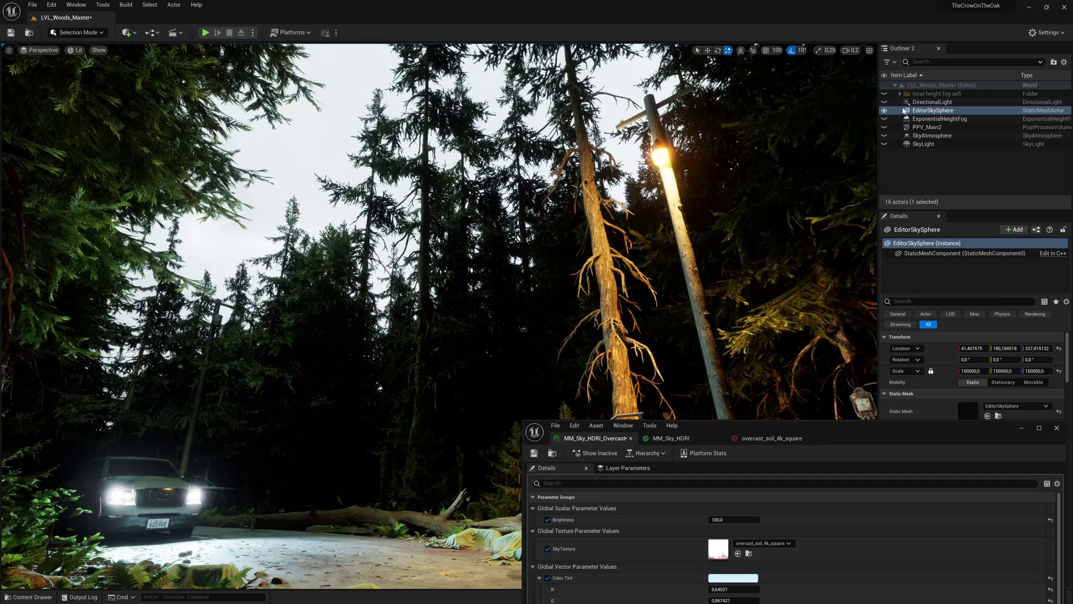
pyautogui.click(883, 110)
pyautogui.click(883, 111)
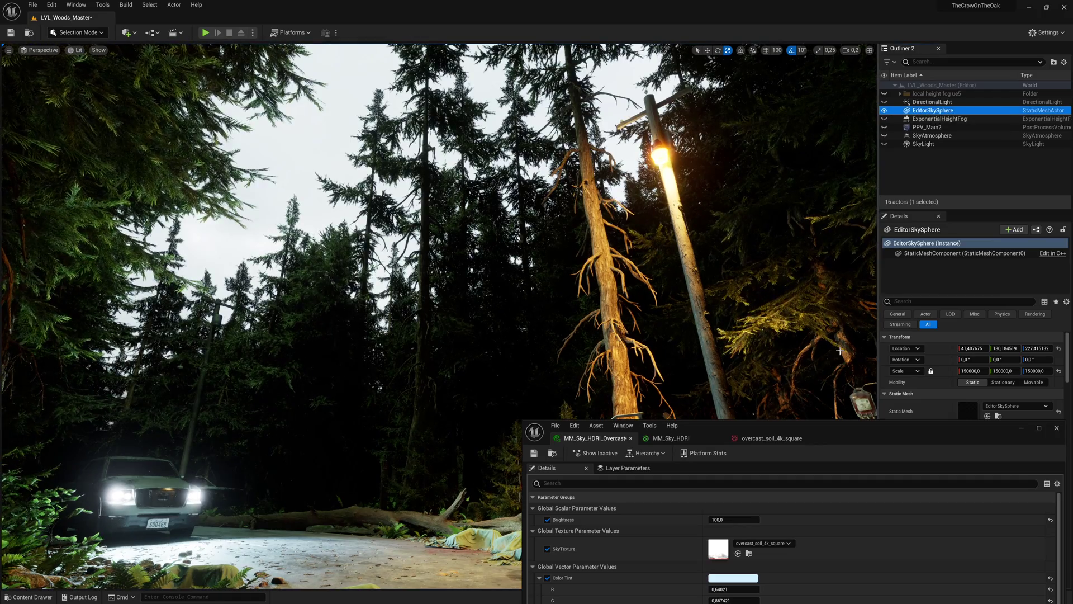
# - Examine the MM_Sky_HDRI parent material graph, including its Brightness parameter and the Is Sky setting on the output node
pyautogui.moveTo(848, 437); pyautogui.dragTo(560, 112)
pyautogui.click(445, 244)
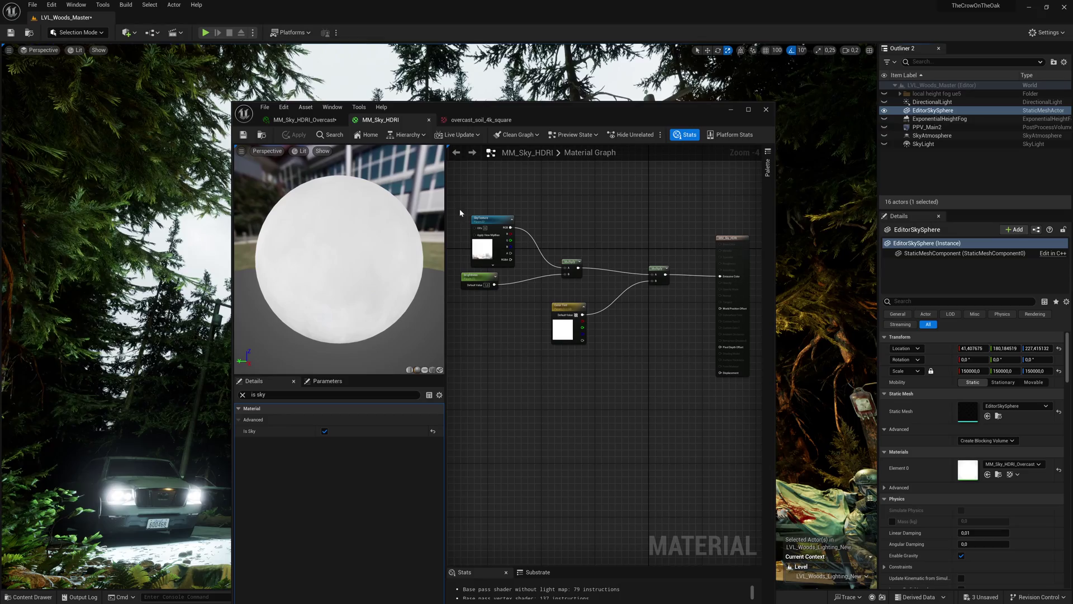
pyautogui.click(472, 279)
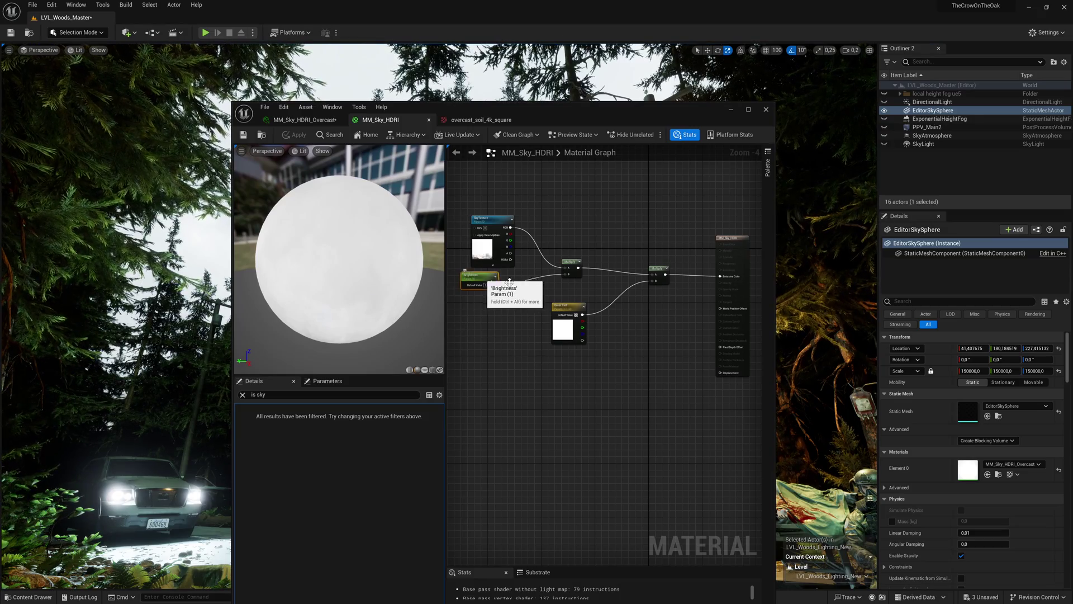
pyautogui.click(738, 244)
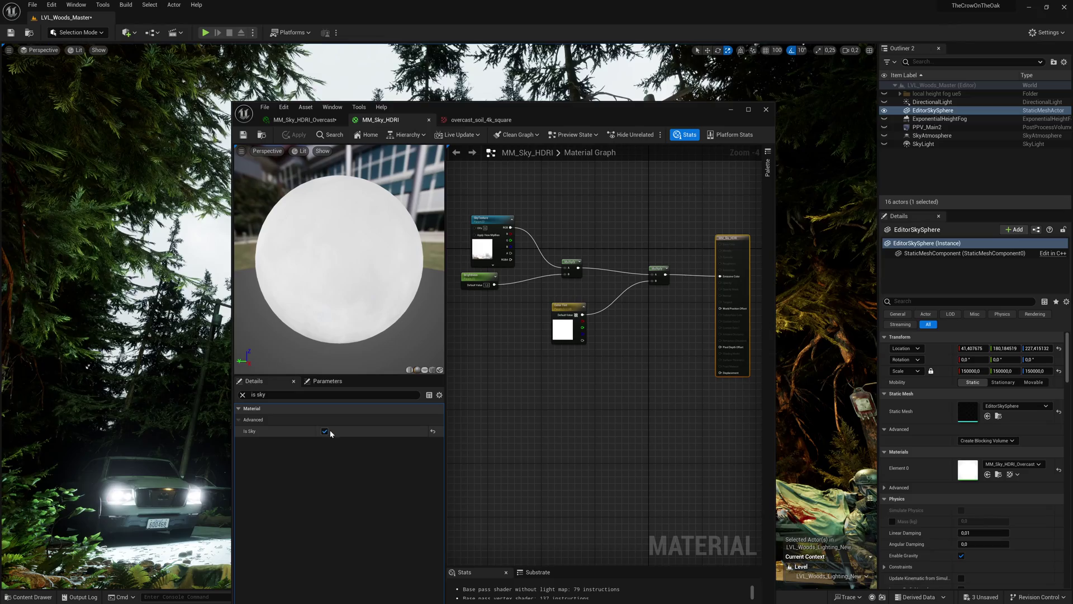
# - Inspect the overcast_soil_4k_square texture with a lowered exposure bias, and return to MM_Sky_HDRI_Overcast with its editor clear of the scene
pyautogui.click(296, 119)
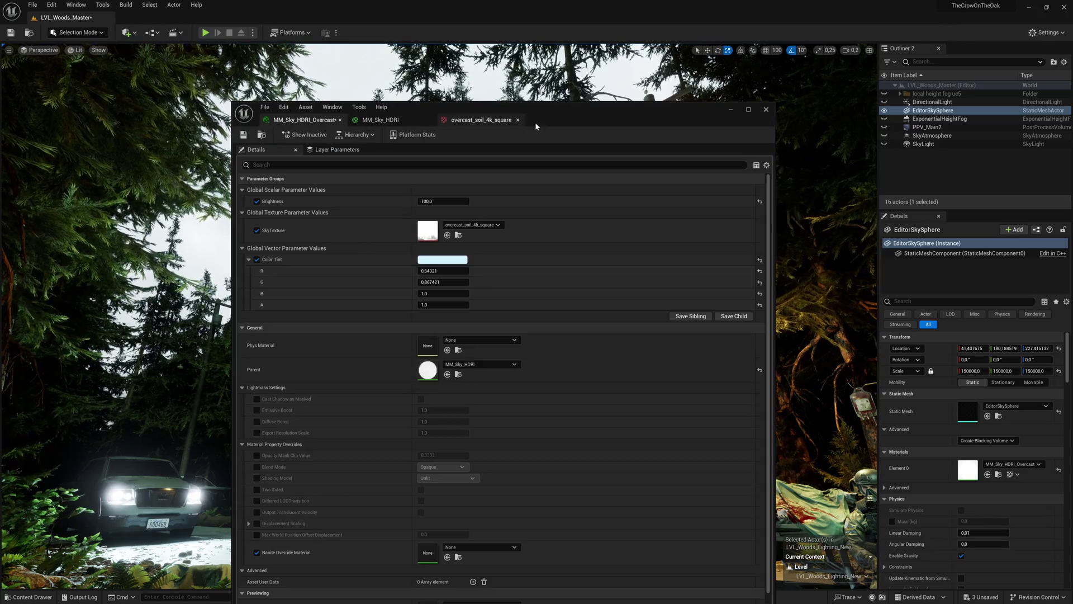
pyautogui.click(476, 120)
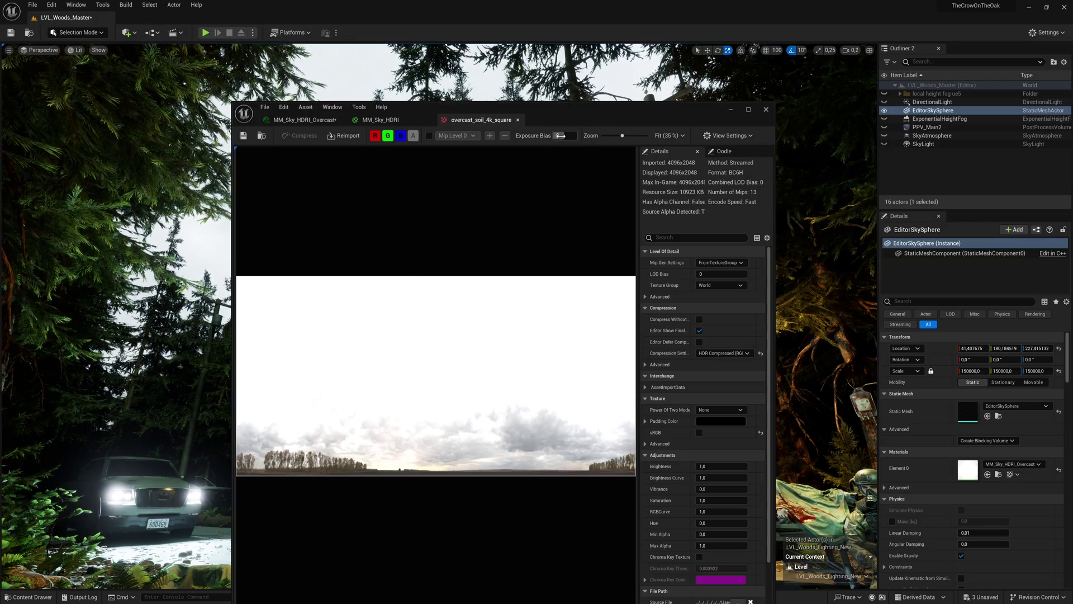
pyautogui.moveTo(560, 135); pyautogui.dragTo(539, 135)
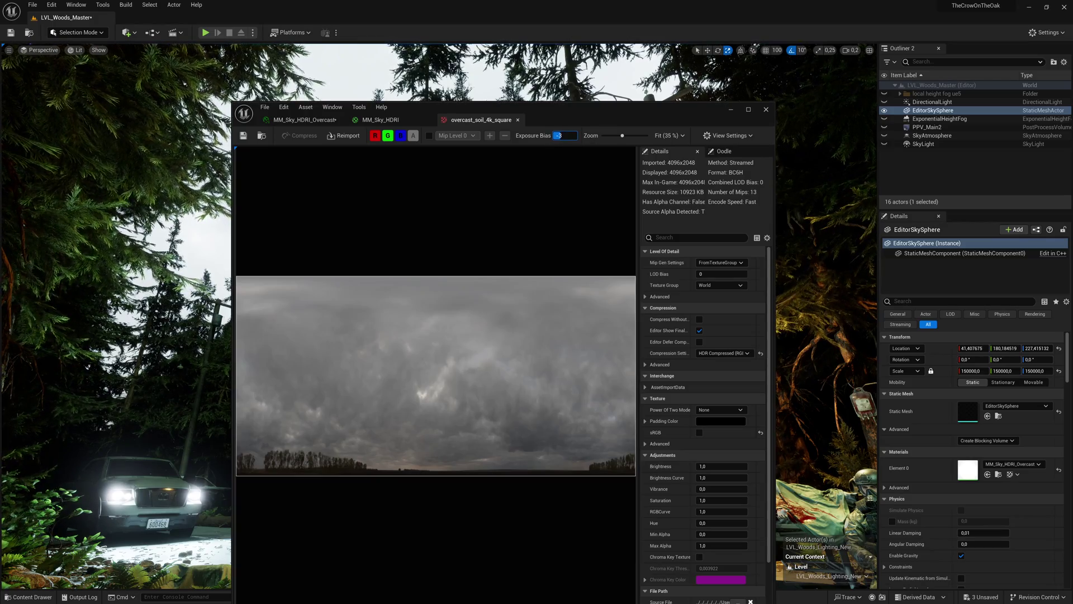
pyautogui.click(305, 119)
pyautogui.moveTo(541, 110); pyautogui.dragTo(828, 365)
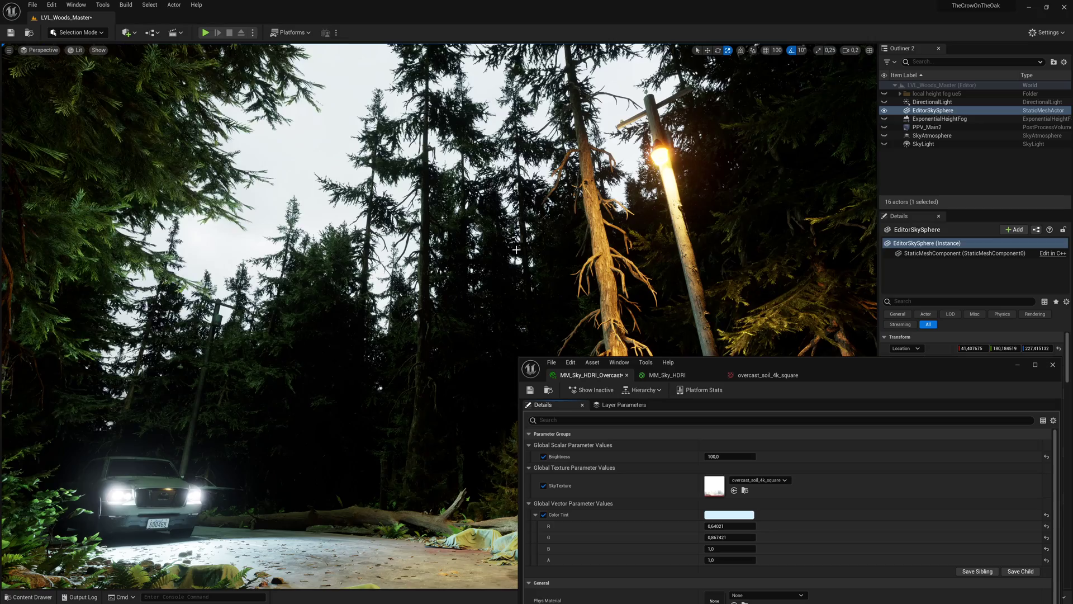
# - Turn on the HDR (Eye Adaptation) visualization and aim the view at the overcast sky between the treetops
pyautogui.click(97, 50)
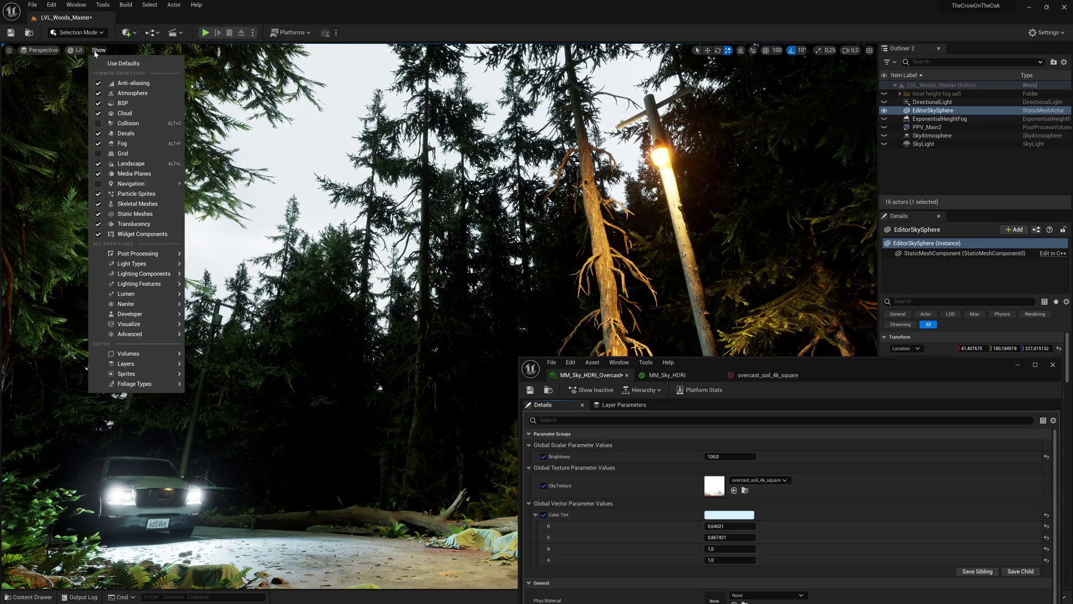
pyautogui.click(249, 136)
pyautogui.press('g')
pyautogui.moveTo(249, 136); pyautogui.dragTo(296, 151, button='right')
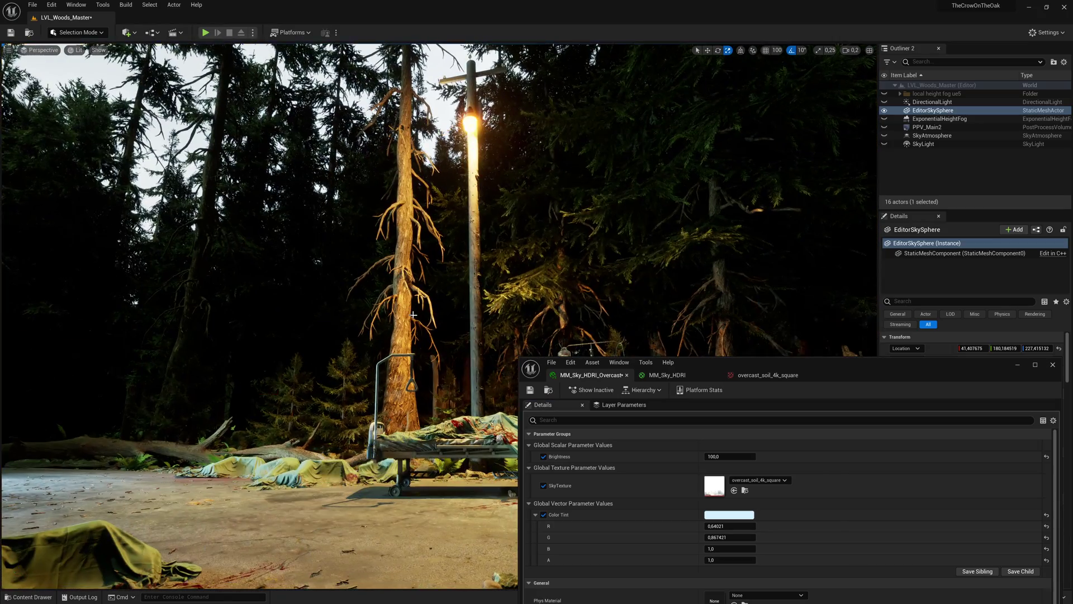
pyautogui.moveTo(414, 314); pyautogui.dragTo(423, 322, button='right')
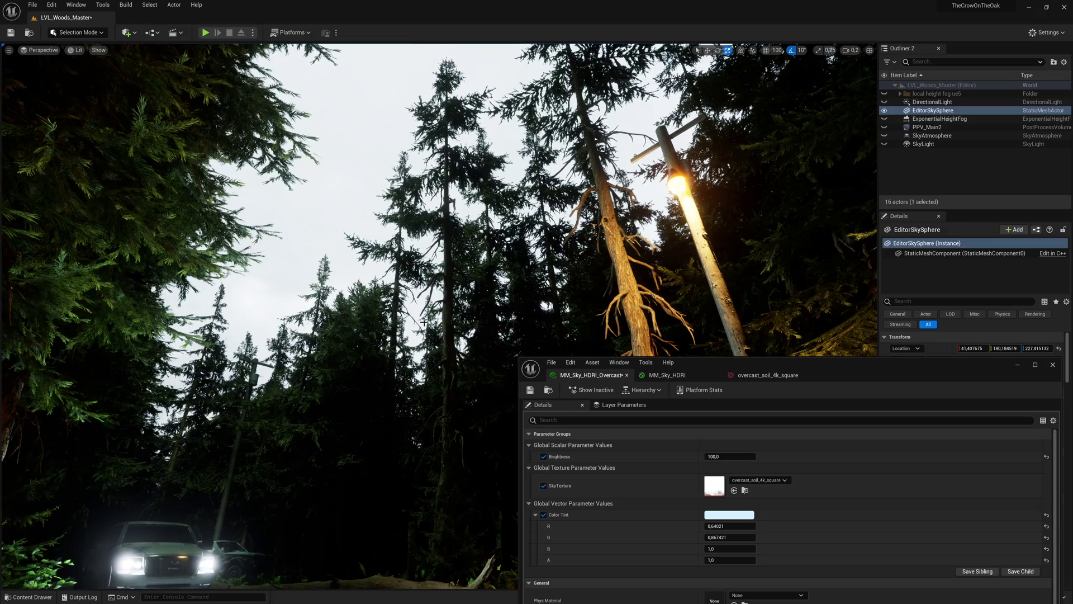
pyautogui.click(97, 51)
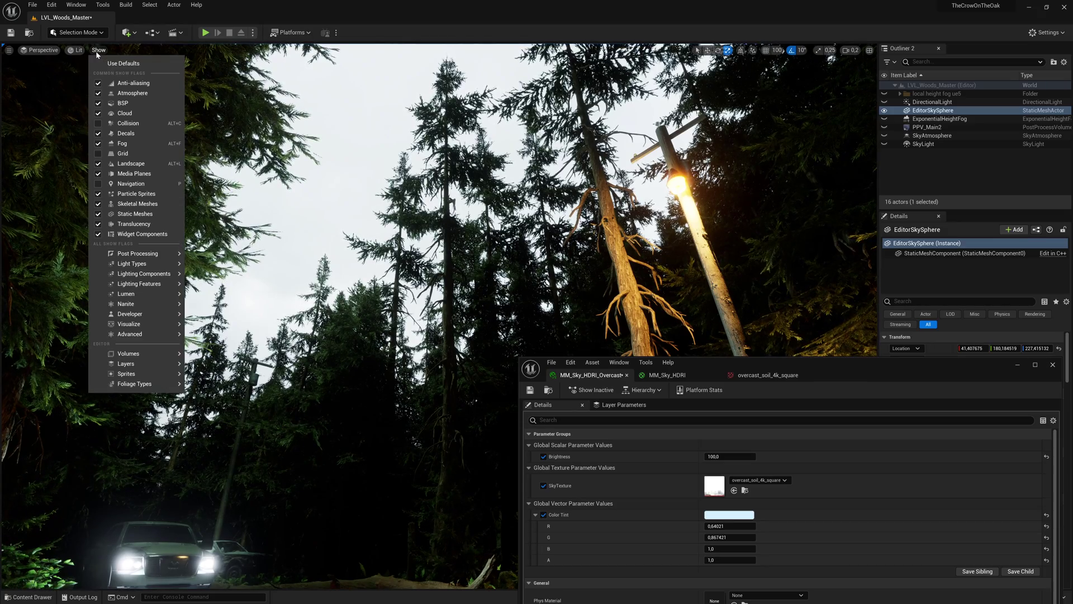
pyautogui.moveTo(144, 329)
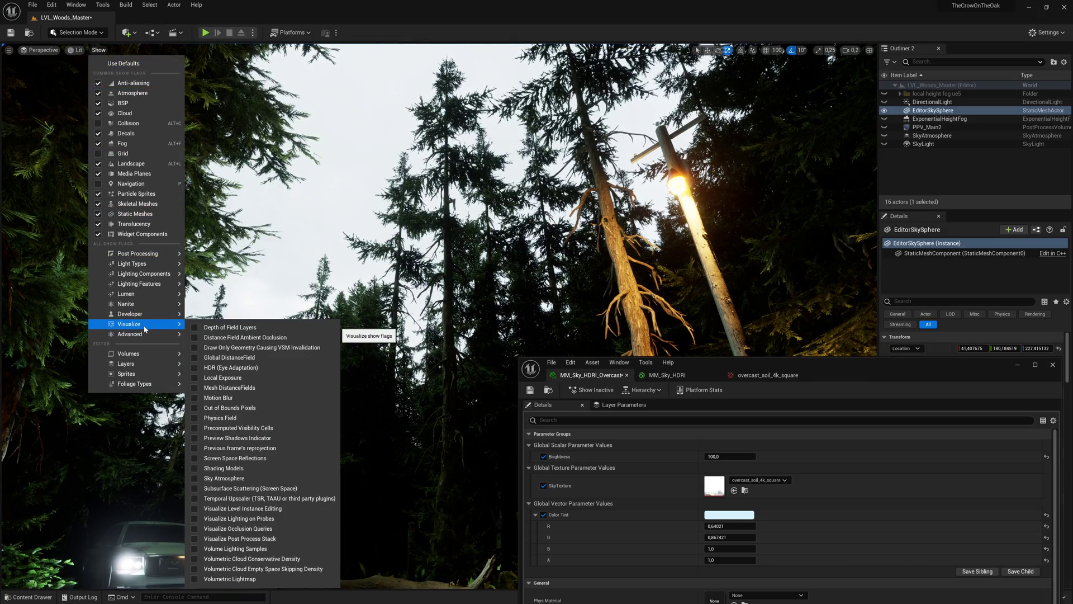
pyautogui.click(243, 367)
pyautogui.moveTo(243, 369); pyautogui.dragTo(246, 362, button='right')
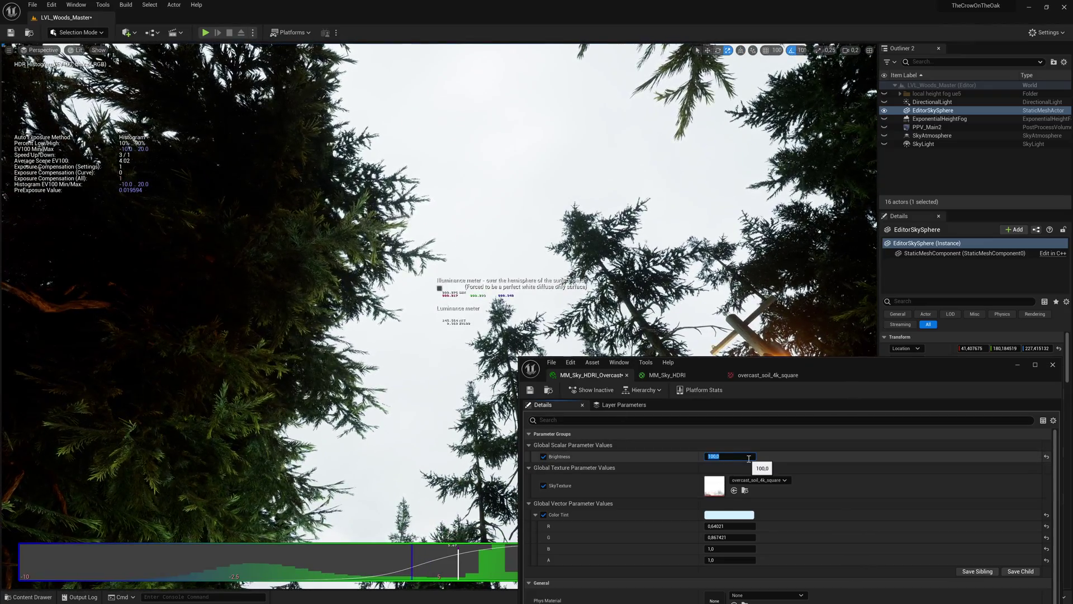
# - Set the overcast sky material's Brightness to 400 and raise it further to 600
pyautogui.click(749, 459)
pyautogui.write('400')
pyautogui.press('Return')
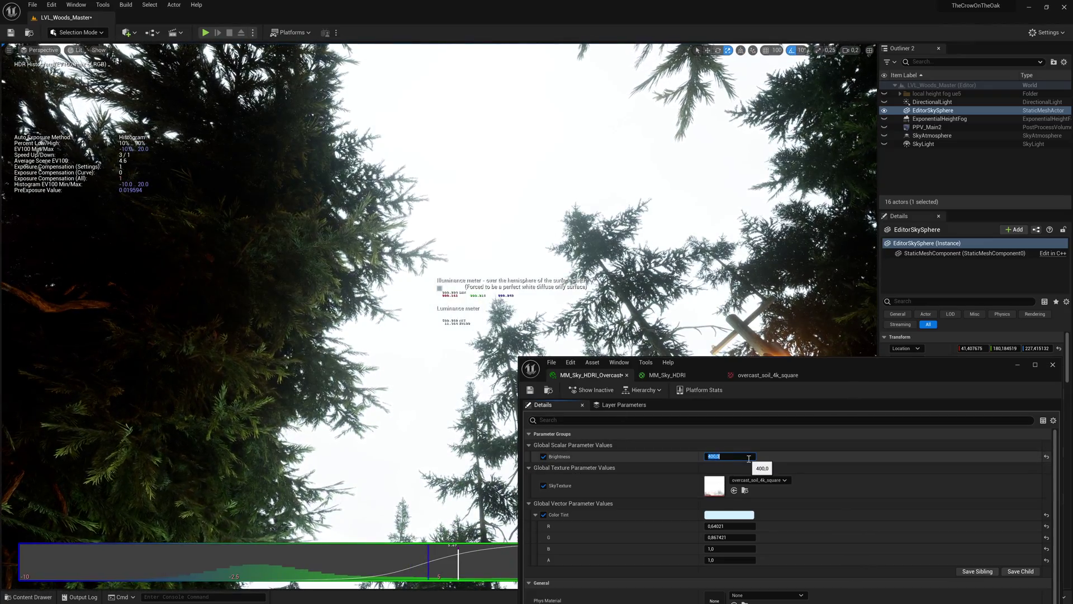
pyautogui.write('600')
pyautogui.press('Return')
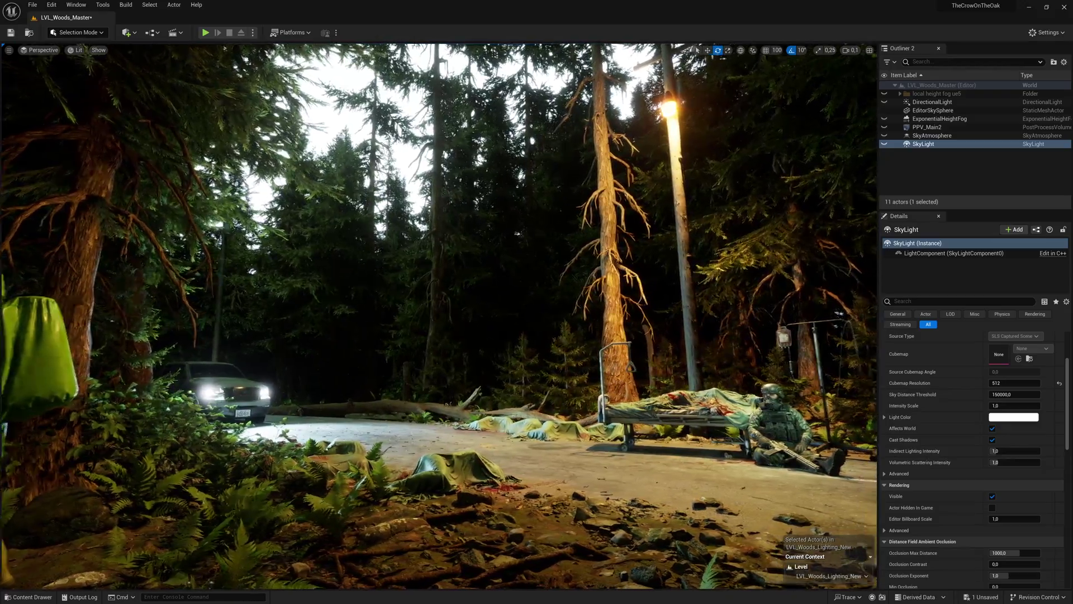
# - Make the SkyLight visible and compare the scene with its Affects World option off and on, leaving it enabled
pyautogui.moveTo(439, 315); pyautogui.dragTo(433, 279, button='right')
pyautogui.moveTo(818, 334); pyautogui.dragTo(805, 344, button='right')
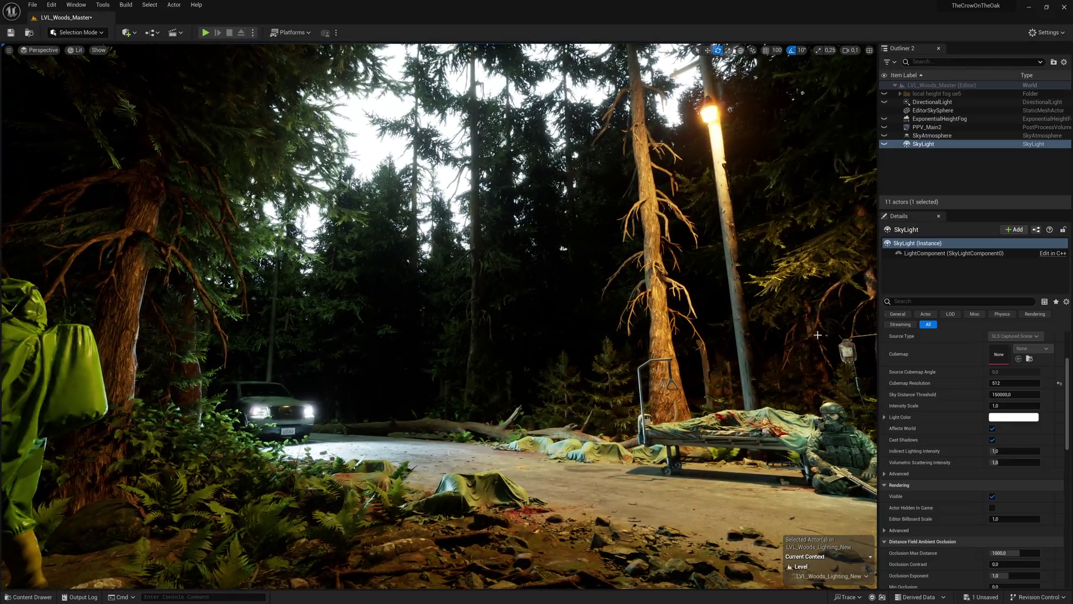
pyautogui.click(884, 144)
pyautogui.scroll(3, 1053, 444)
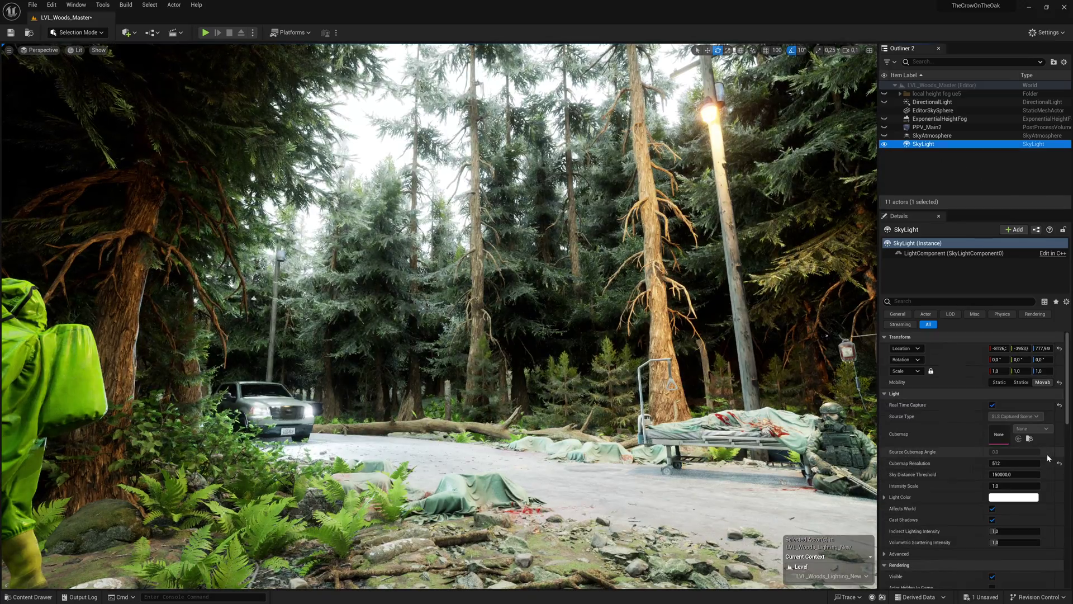
pyautogui.click(1043, 383)
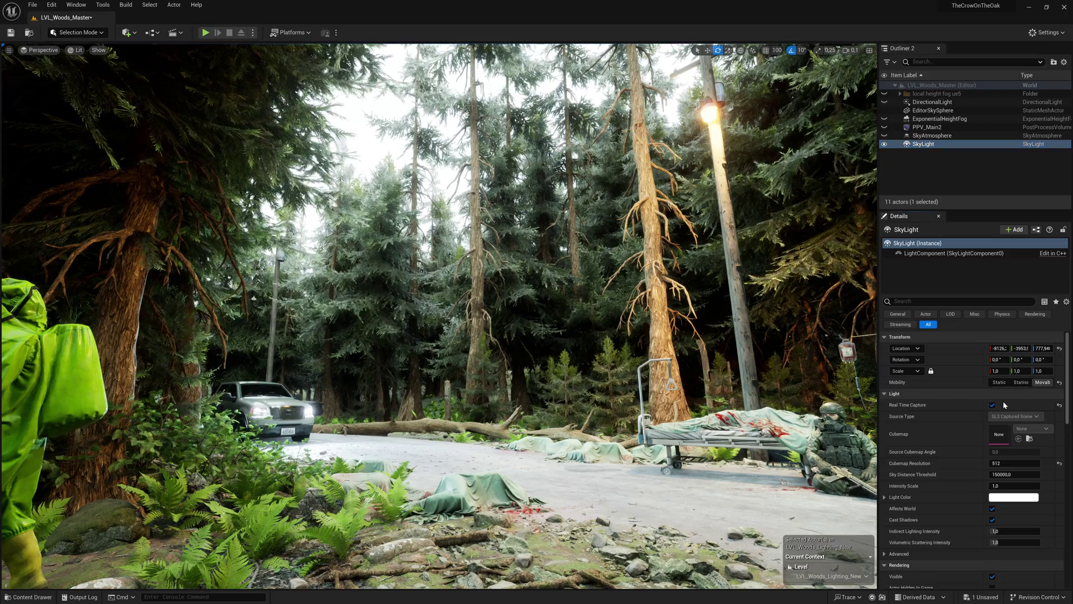
pyautogui.click(992, 508)
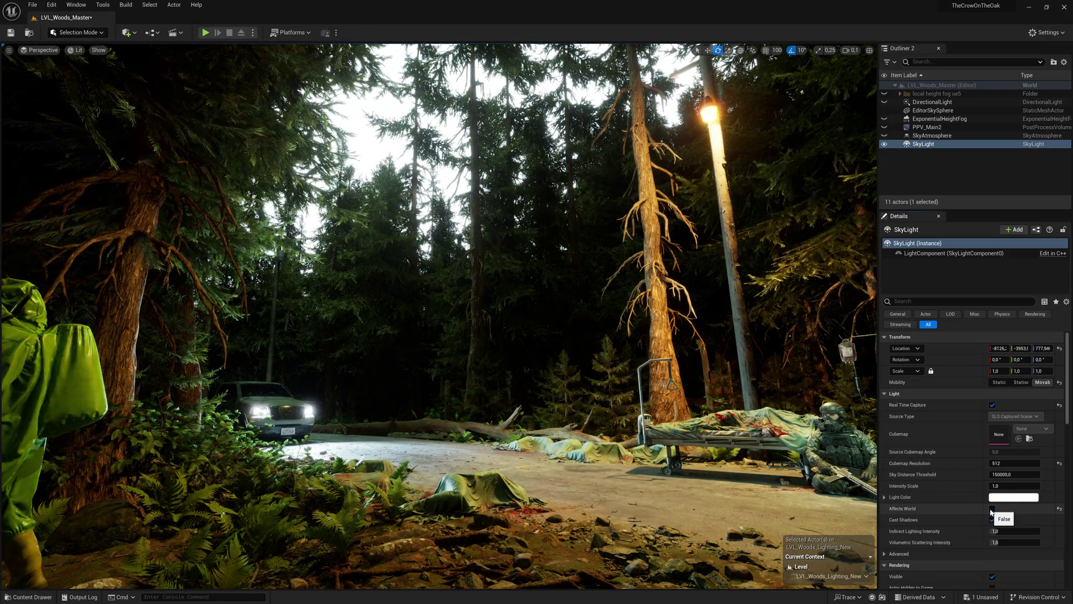
pyautogui.click(992, 509)
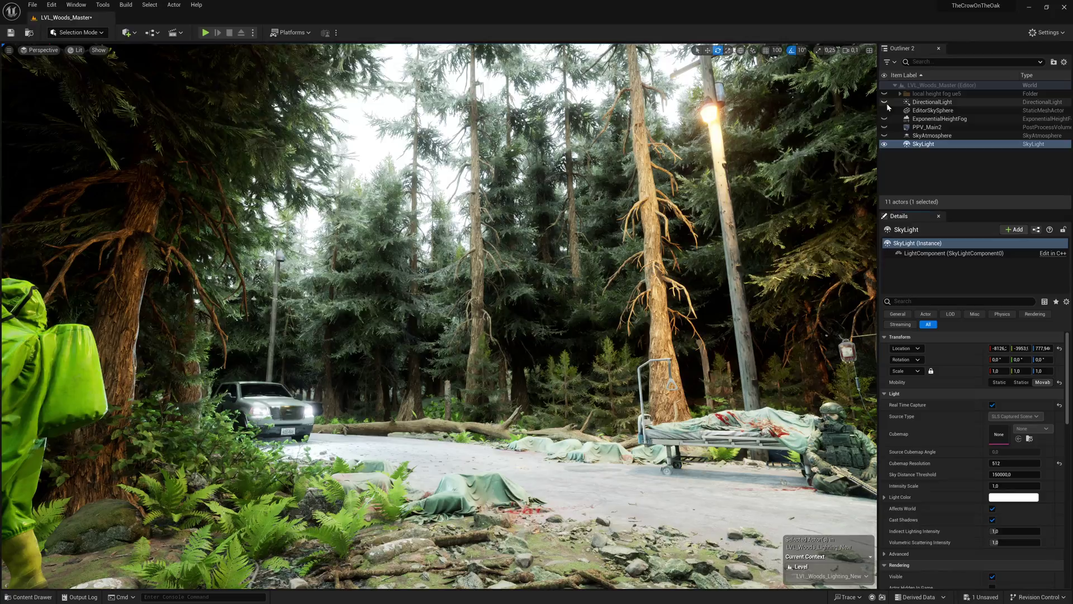
# - Make the DirectionalLight visible and view its effect on the trees and figures along the road
pyautogui.click(887, 103)
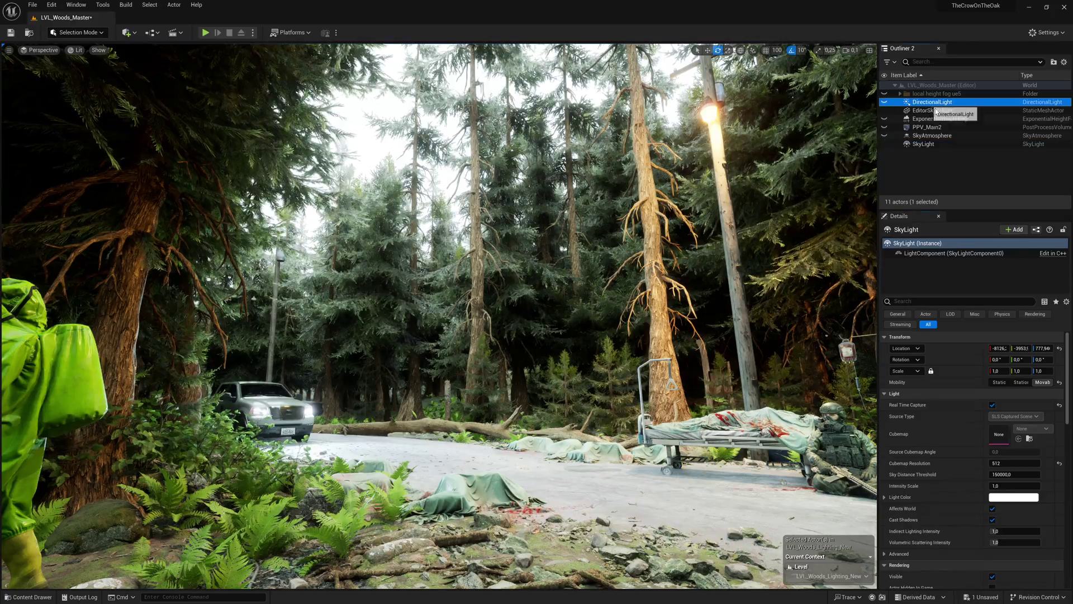
pyautogui.click(886, 104)
pyautogui.moveTo(615, 268); pyautogui.dragTo(740, 257, button='right')
pyautogui.press('a')
pyautogui.scroll(1, 786, 260)
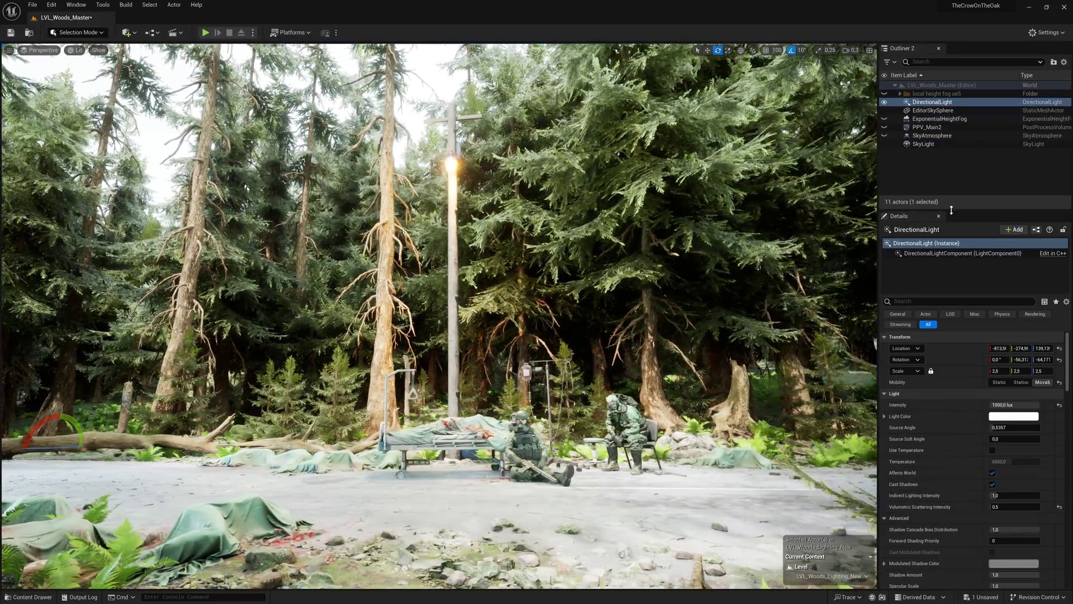
# - Make the SkyAtmosphere visible and check the road, the pickup truck and the stretcher from several angles
pyautogui.click(946, 136)
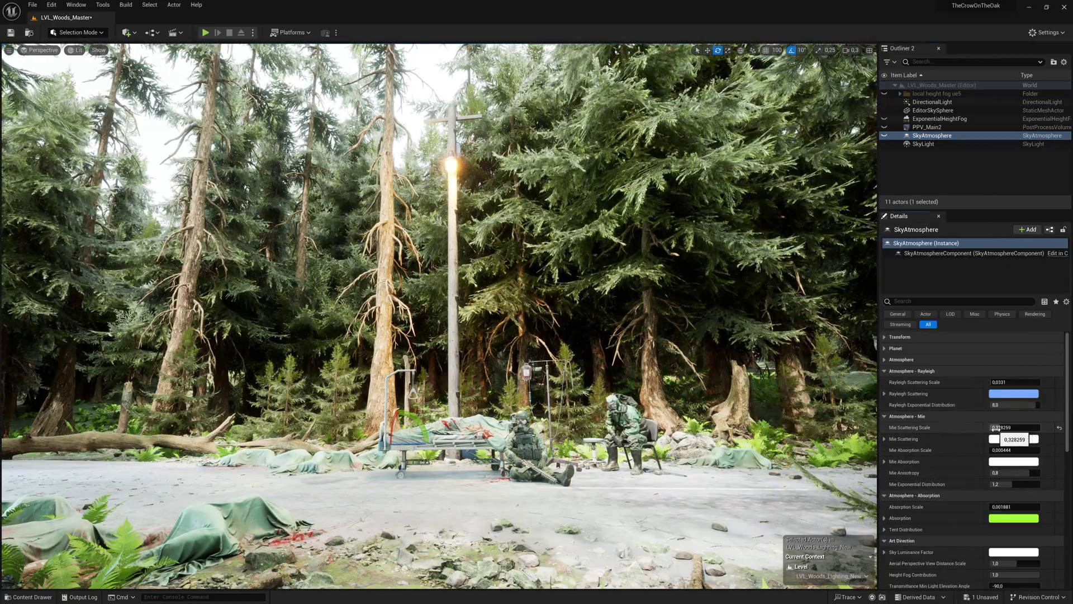
pyautogui.moveTo(783, 386); pyautogui.dragTo(867, 453, button='right')
pyautogui.press('w')
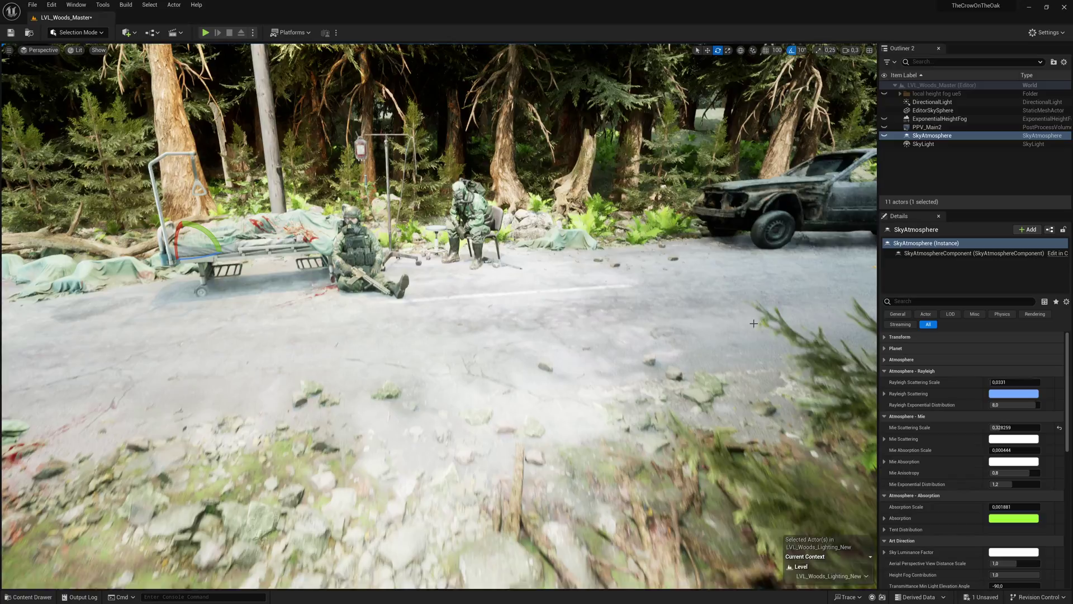
pyautogui.click(885, 137)
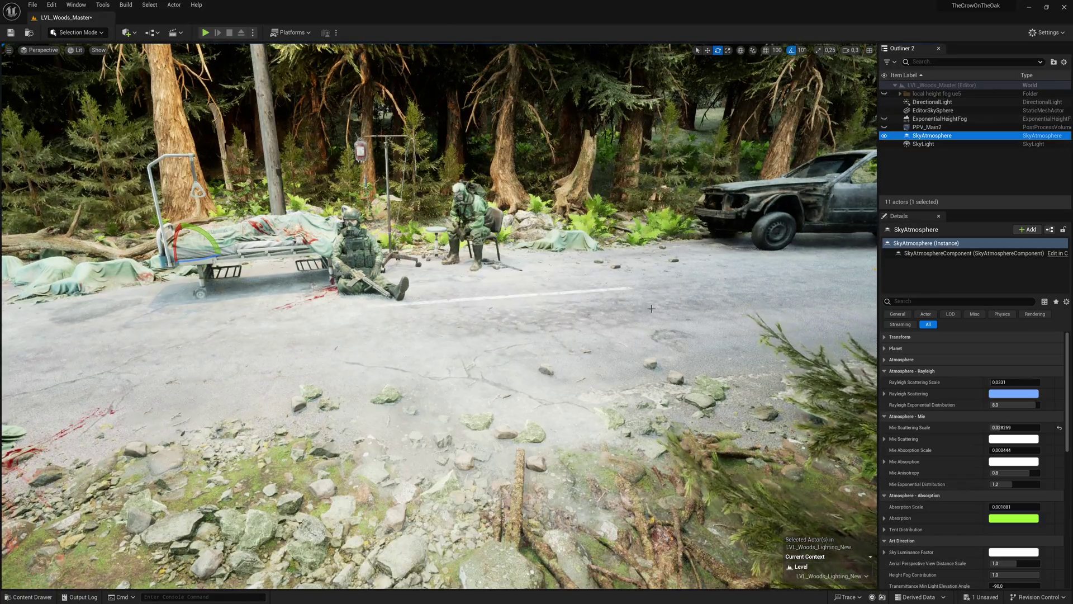
pyautogui.moveTo(782, 223); pyautogui.dragTo(553, 187, button='right')
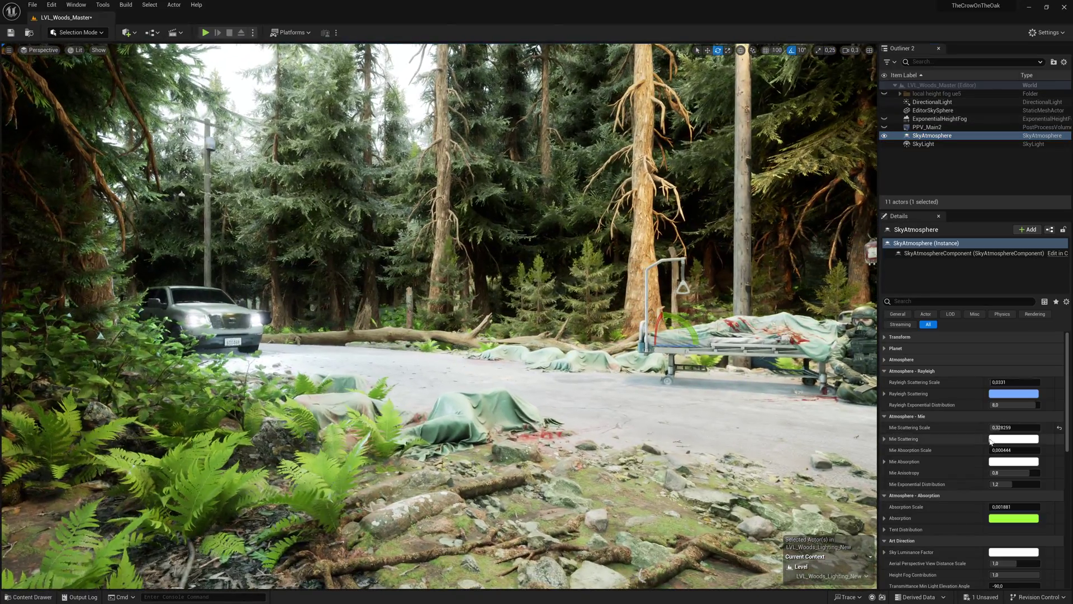
pyautogui.moveTo(447, 280); pyautogui.dragTo(443, 209, button='right')
pyautogui.moveTo(663, 271)
pyautogui.mouseDown(button='right')
pyautogui.moveTo(646, 339)
pyautogui.moveTo(663, 271)
pyautogui.mouseUp(button='right')
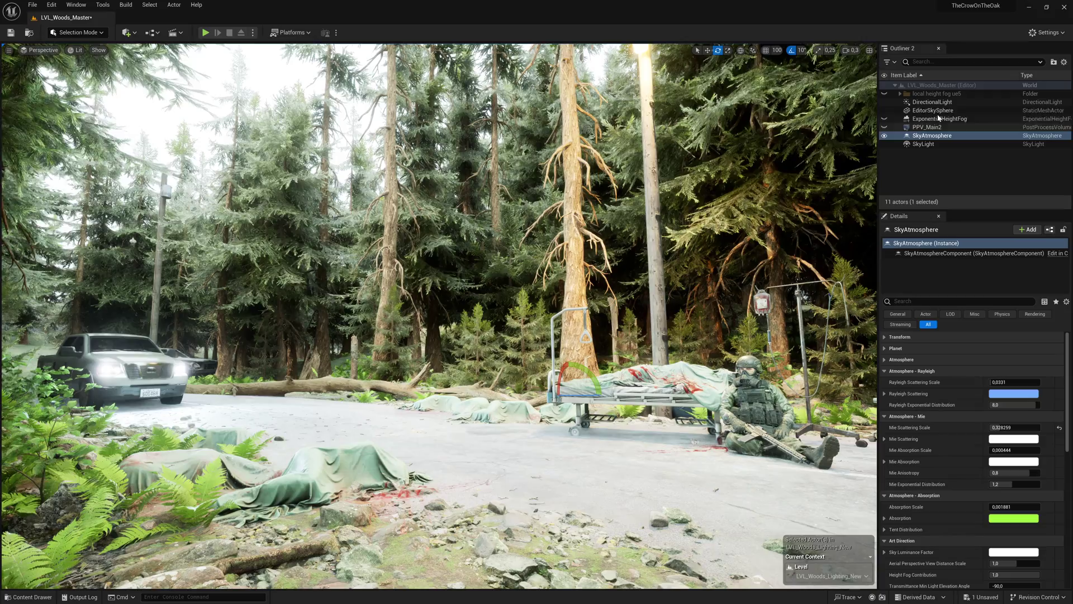
# - Make the PPV_Main2 post process volume visible and review its Min EV100 and Max EV100 exposure limits
pyautogui.click(889, 127)
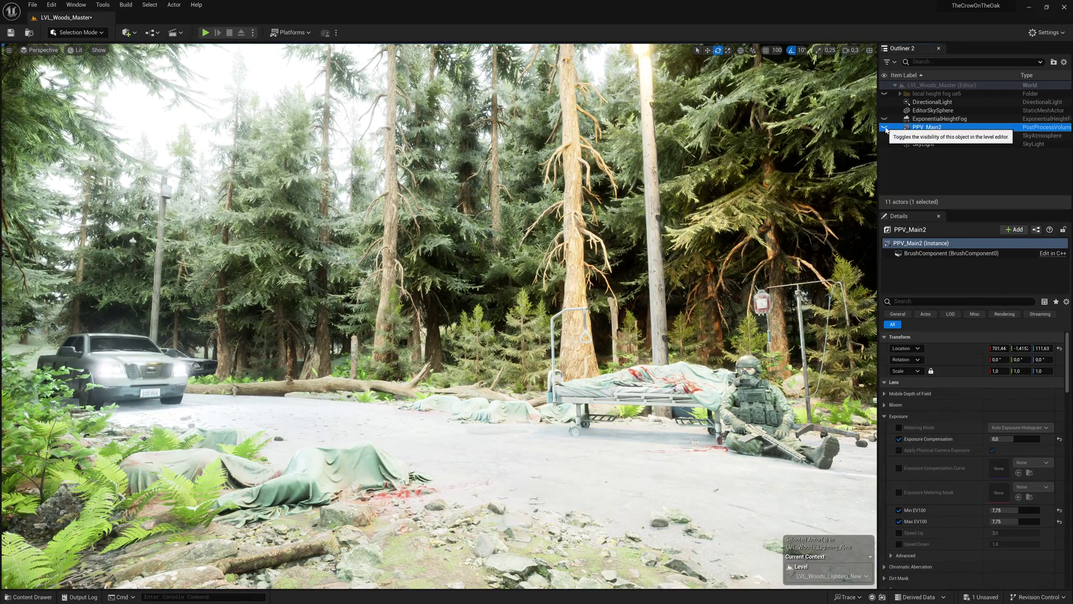
pyautogui.click(886, 128)
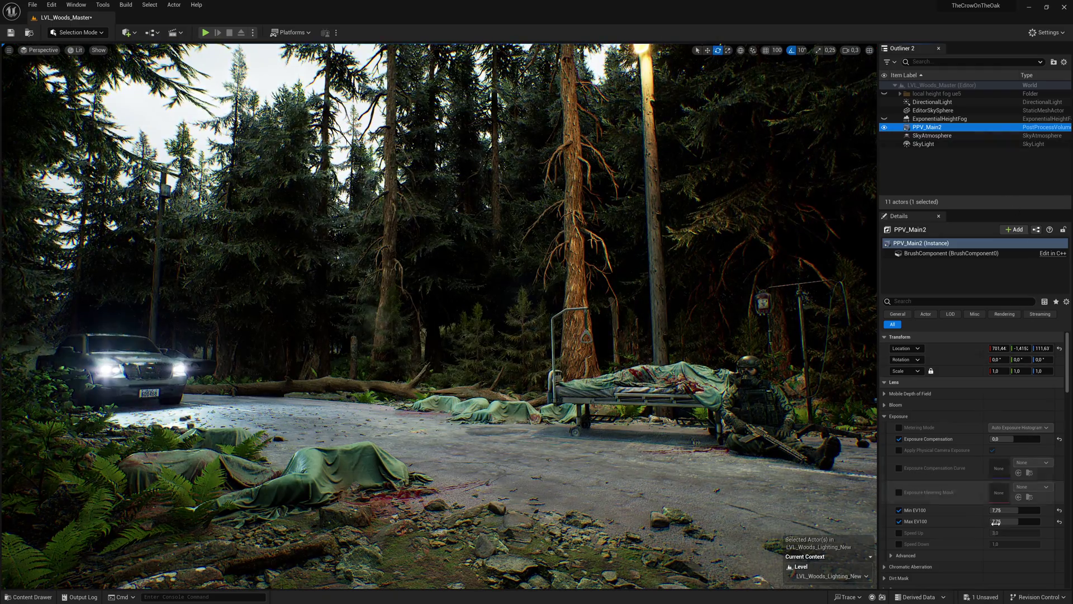
pyautogui.click(899, 510)
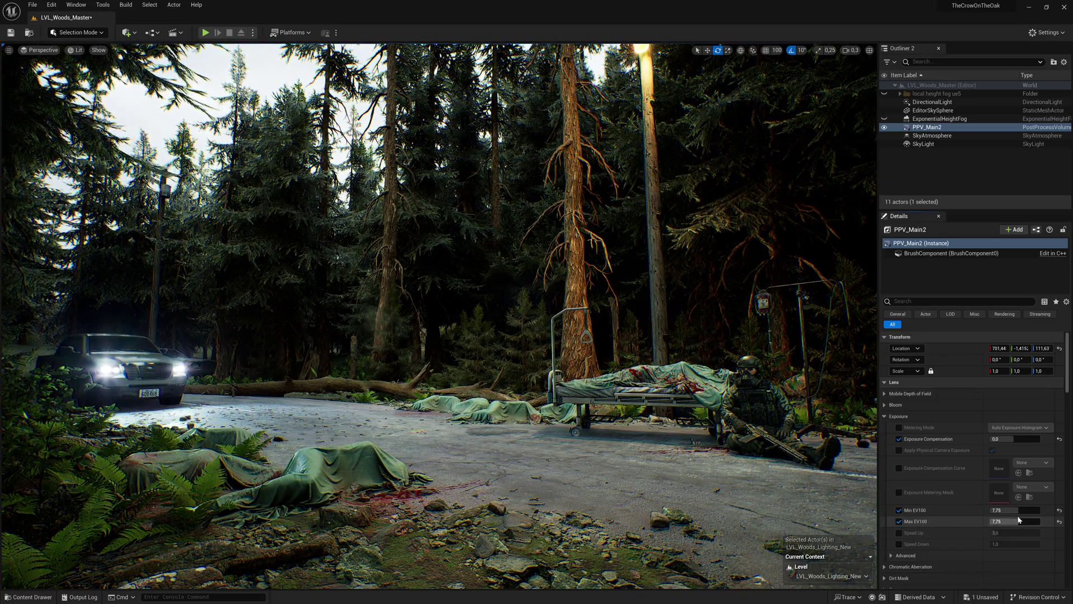
# - Examine the graded night road scene, framing the truck headlights, the street lamp and the seated soldier
pyautogui.moveTo(670, 391); pyautogui.dragTo(623, 373, button='right')
pyautogui.press('s')
pyautogui.press('g')
pyautogui.press('g')
pyautogui.press('d')
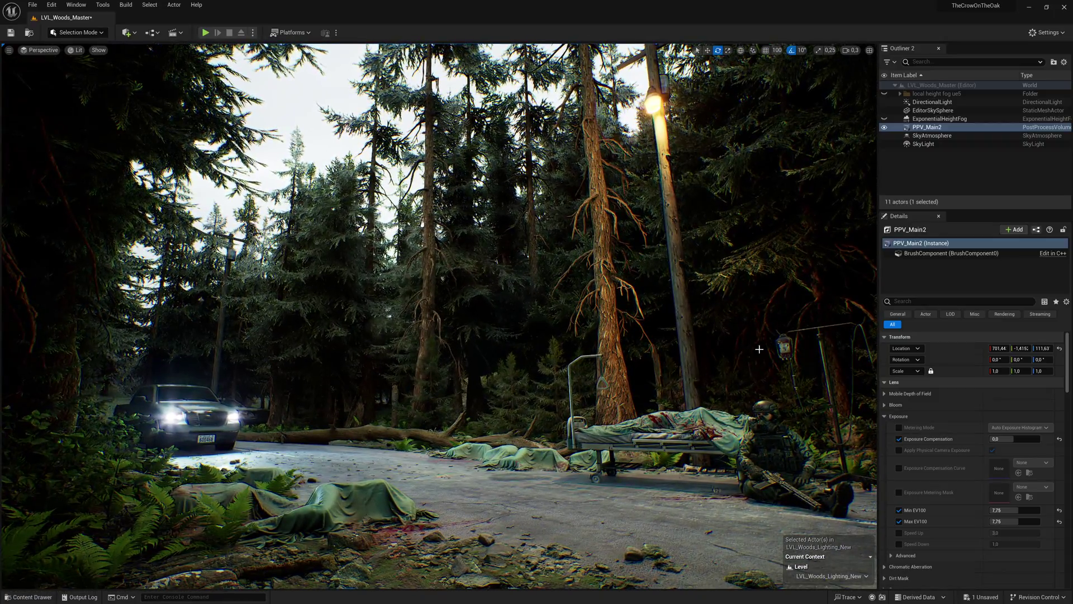
pyautogui.moveTo(783, 252); pyautogui.dragTo(781, 281, button='right')
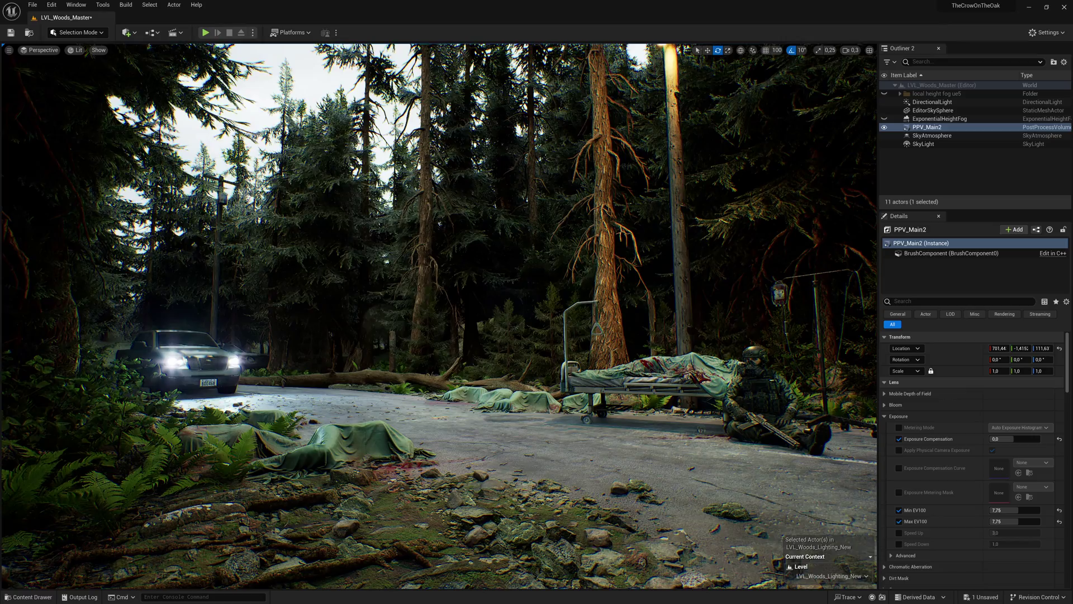
pyautogui.moveTo(489, 331); pyautogui.dragTo(488, 329, button='right')
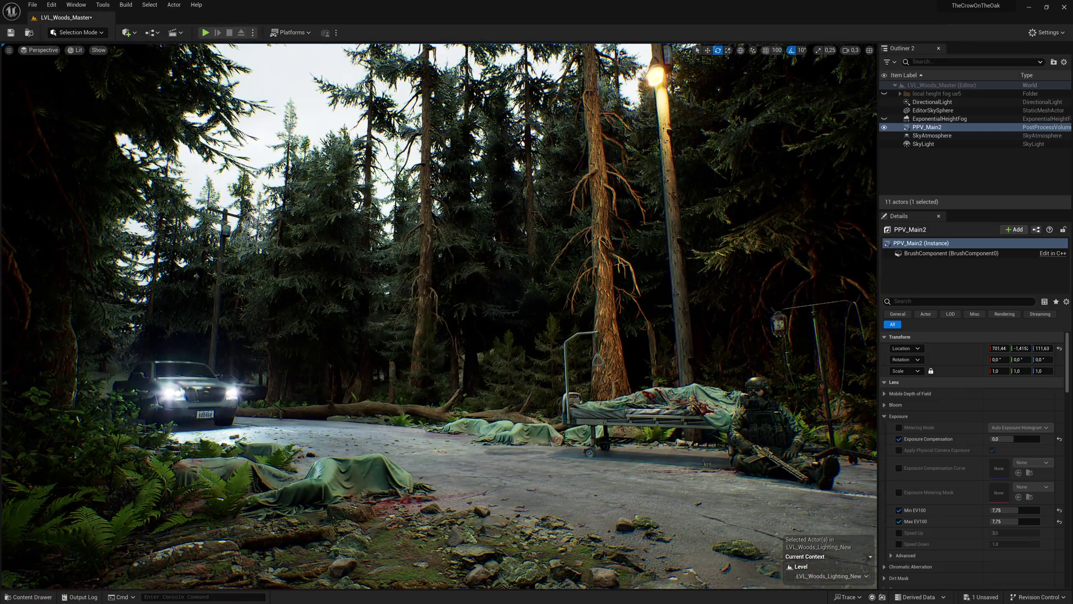
# - Make the ExponentialHeightFog visible and enable its Volumetric Fog, viewing the trees and street lamp
pyautogui.click(939, 118)
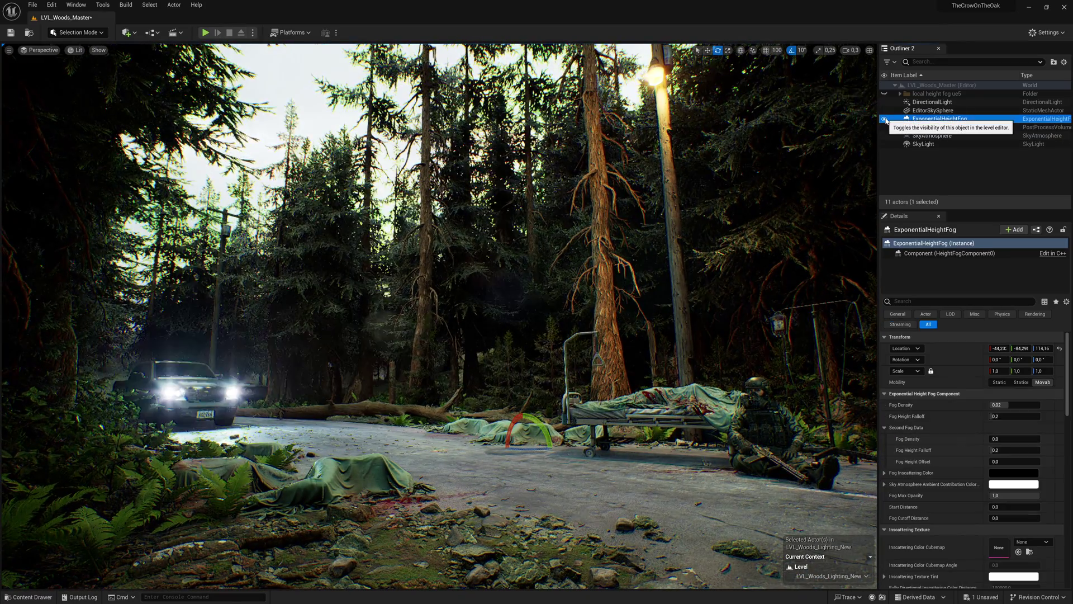
pyautogui.scroll(-5, 983, 513)
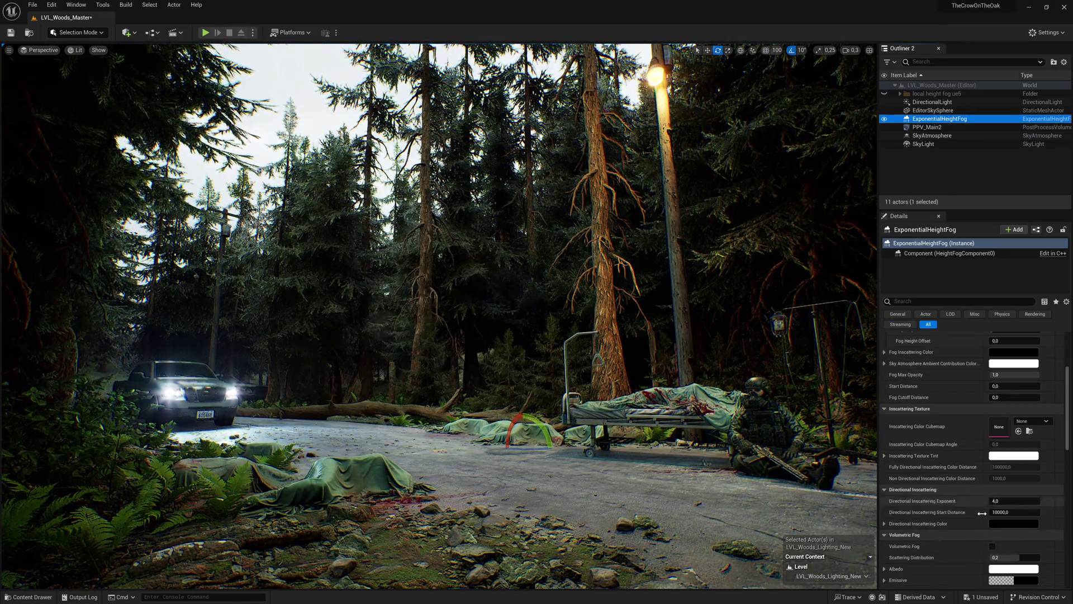
pyautogui.click(992, 547)
pyautogui.moveTo(492, 335); pyautogui.dragTo(448, 246, button='right')
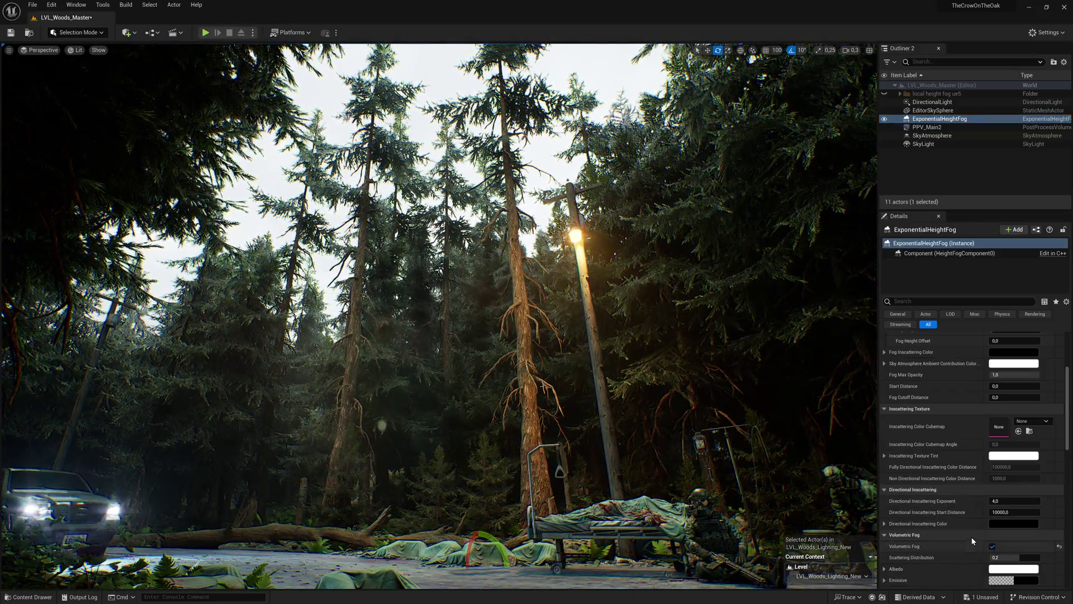
# - Set the ExponentialHeightFog's Fog Density to 0.7 and view the haze around the street lamp and the truck
pyautogui.scroll(3, 972, 537)
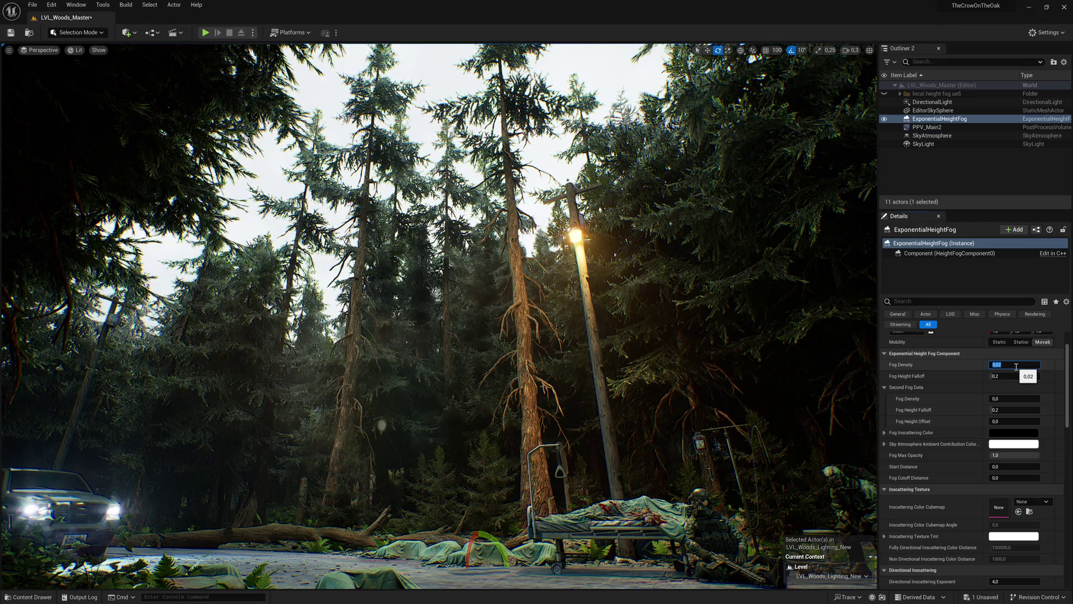
pyautogui.press('Return')
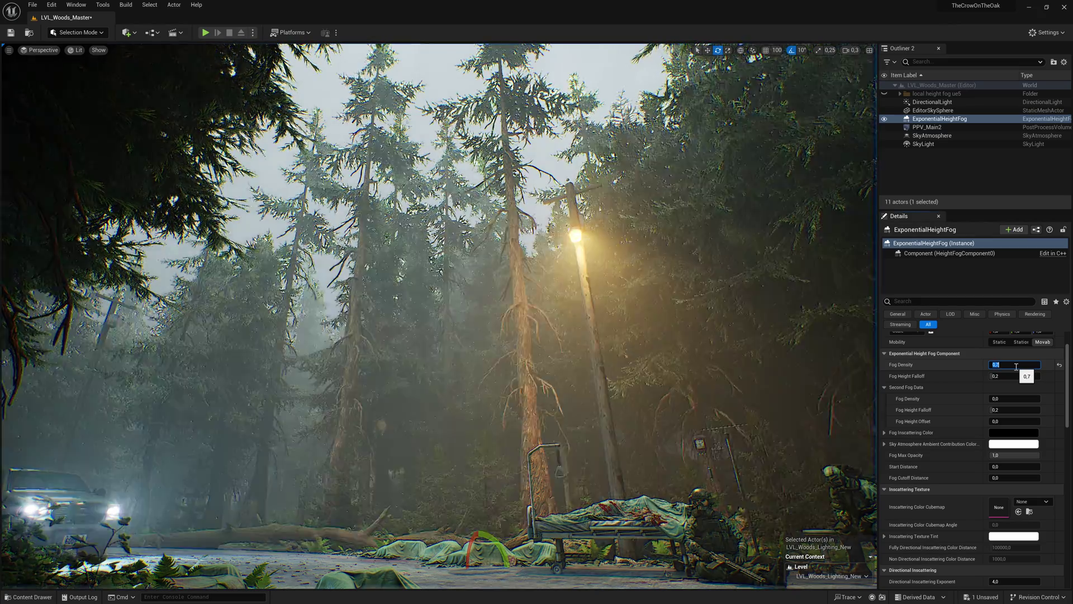
pyautogui.moveTo(566, 294); pyautogui.dragTo(590, 316, button='right')
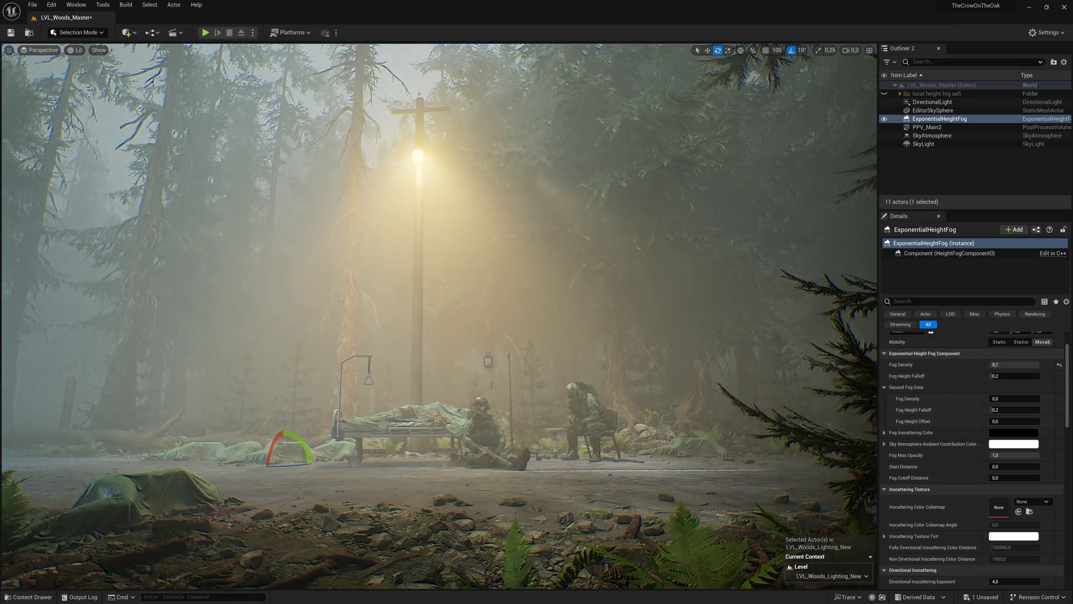
pyautogui.press('g')
pyautogui.press('g')
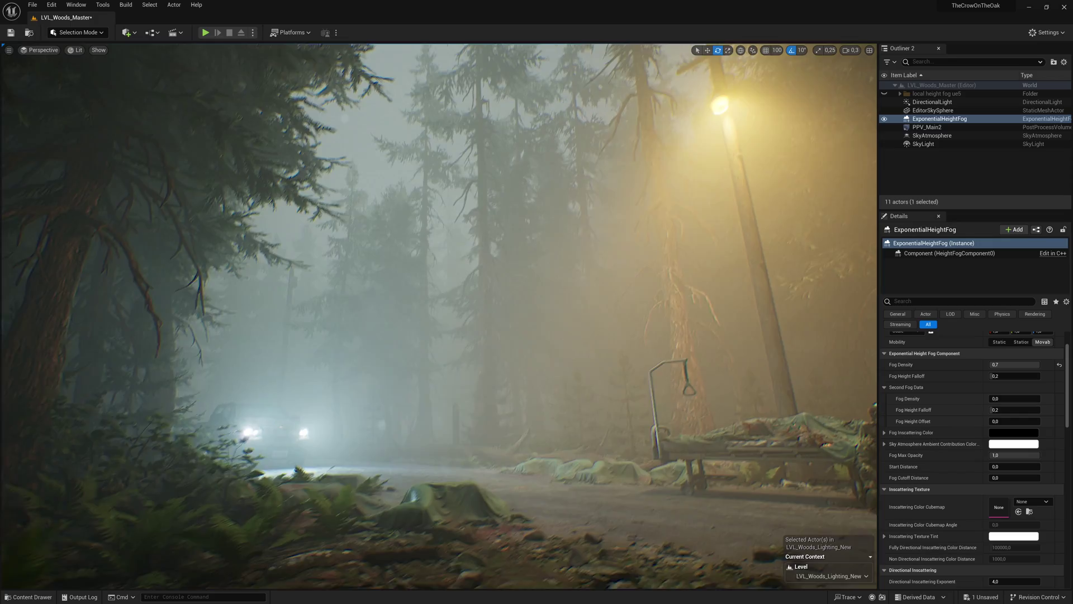
# - Darken the volumetric fog's Albedo to a neutral grey with a value of about 0.22
pyautogui.scroll(-2, 952, 528)
pyautogui.scroll(-3, 952, 528)
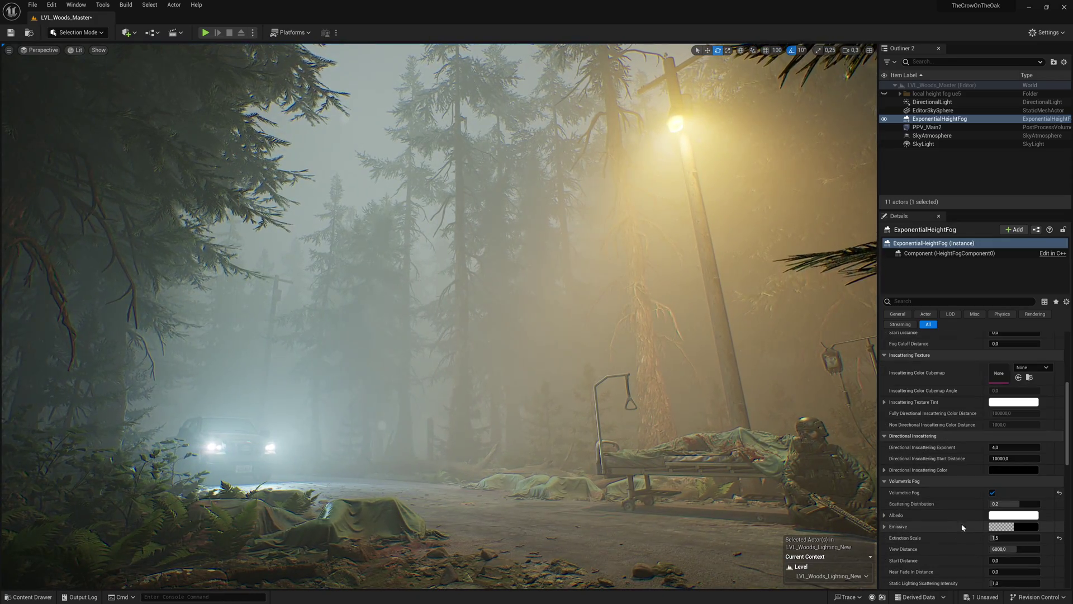
pyautogui.click(1018, 514)
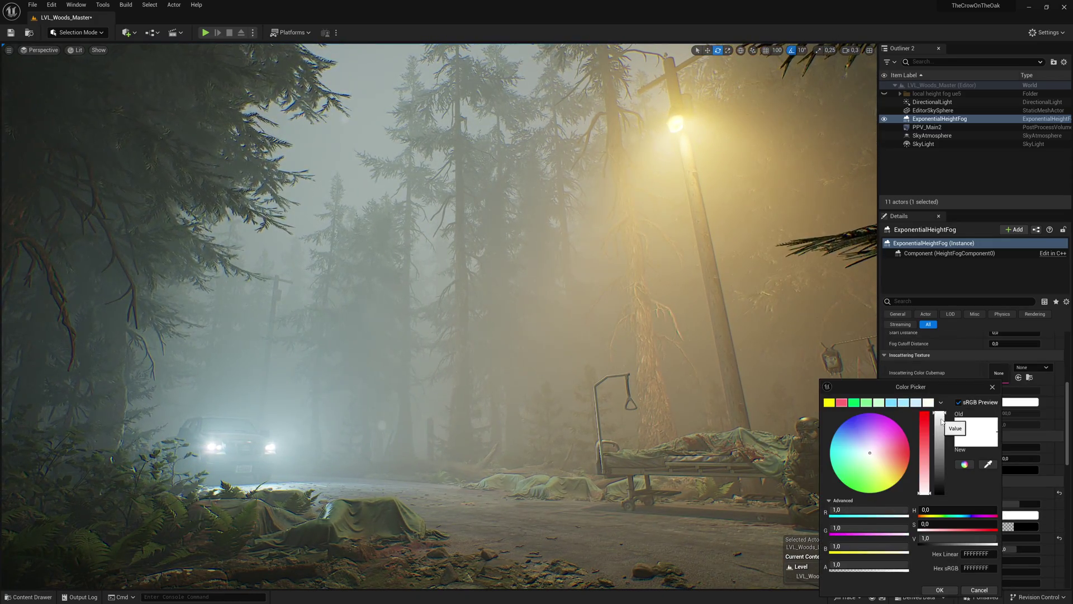
pyautogui.moveTo(941, 416); pyautogui.dragTo(941, 474)
pyautogui.moveTo(805, 336); pyautogui.dragTo(917, 335, button='right')
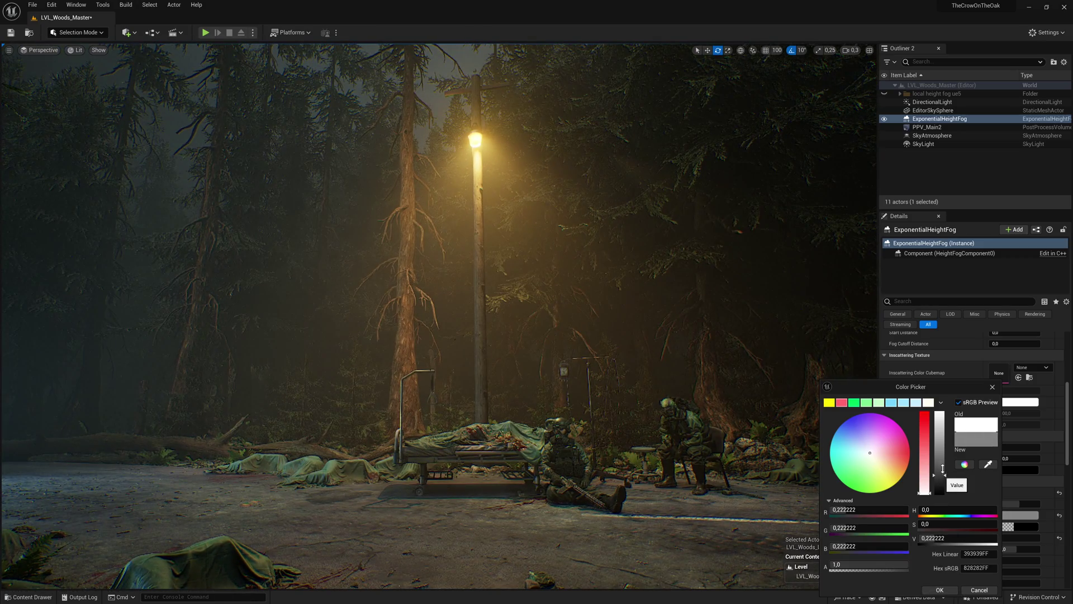
pyautogui.moveTo(943, 468); pyautogui.dragTo(943, 471)
pyautogui.click(941, 591)
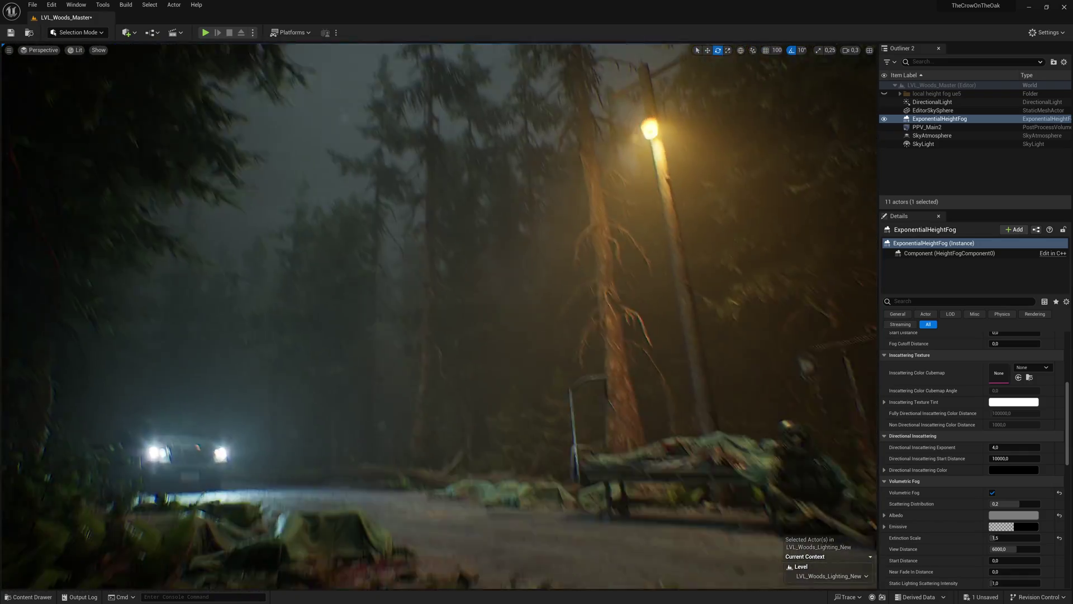
# - Set the SkyLight's Intensity Scale to 0.7 and check the road from several angles, framing the truck, street lamp and stretcher
pyautogui.click(940, 144)
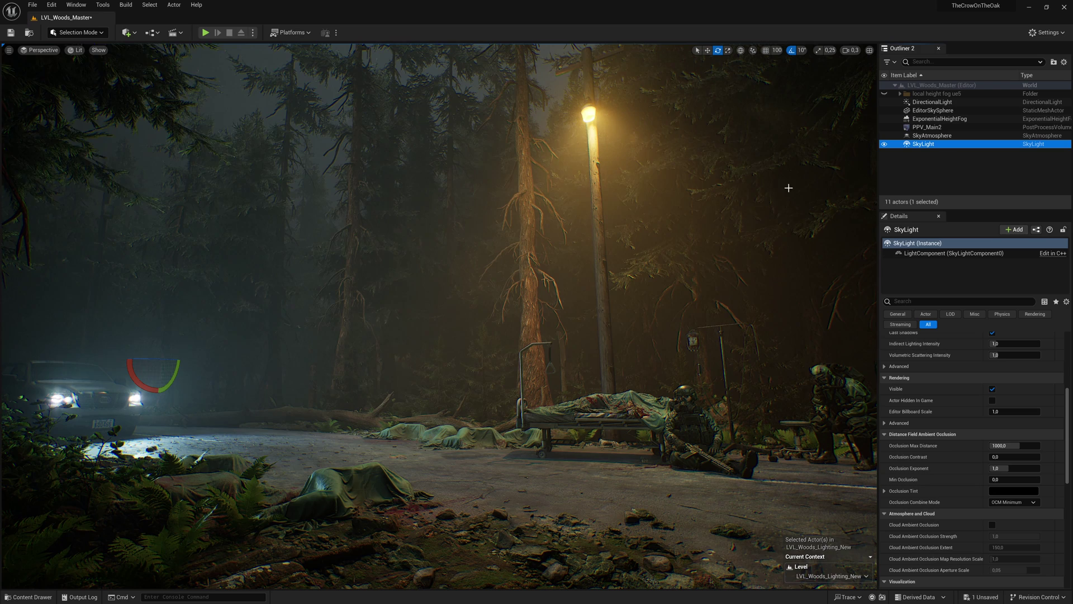
pyautogui.scroll(6, 1023, 459)
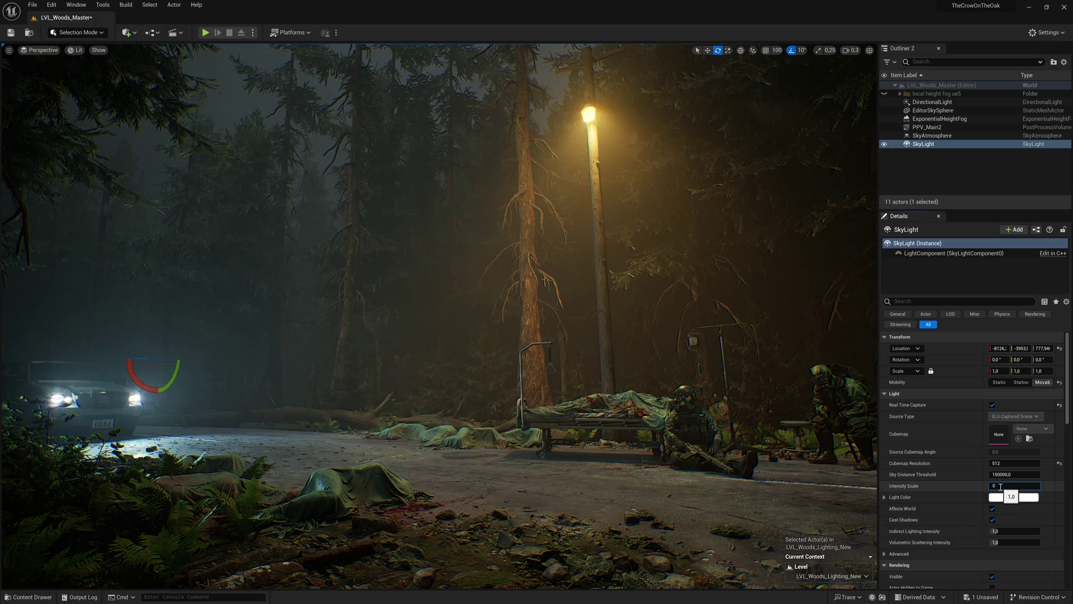
pyautogui.moveTo(643, 424); pyautogui.dragTo(749, 400, button='right')
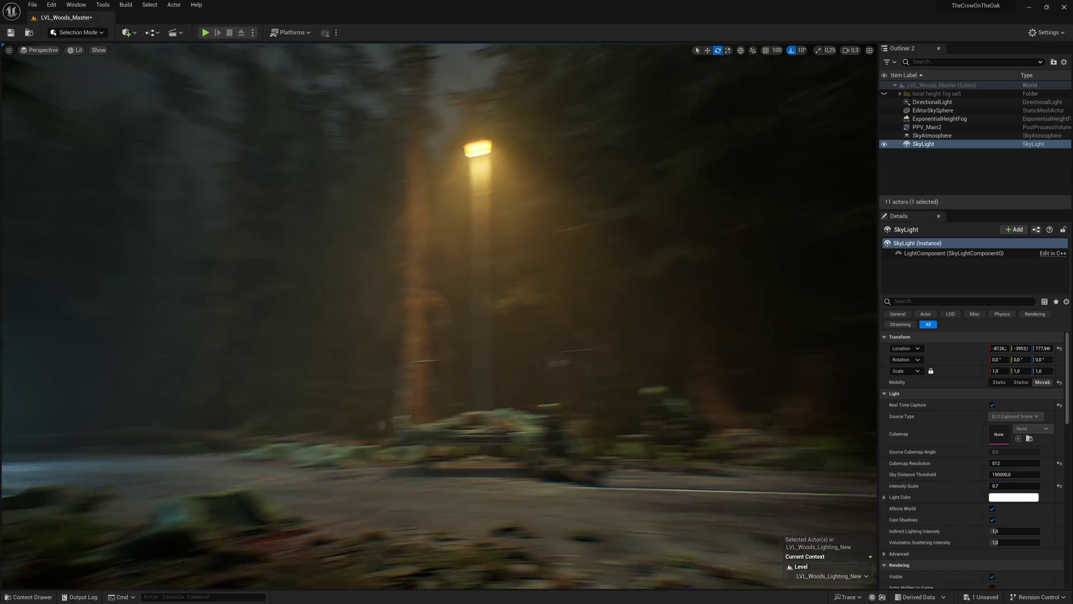
pyautogui.press('w')
pyautogui.moveTo(643, 358); pyautogui.dragTo(346, 293, button='right')
pyautogui.scroll(3, 285, 332)
pyautogui.press('s')
pyautogui.press('s')
pyautogui.press('w')
pyautogui.press('d')
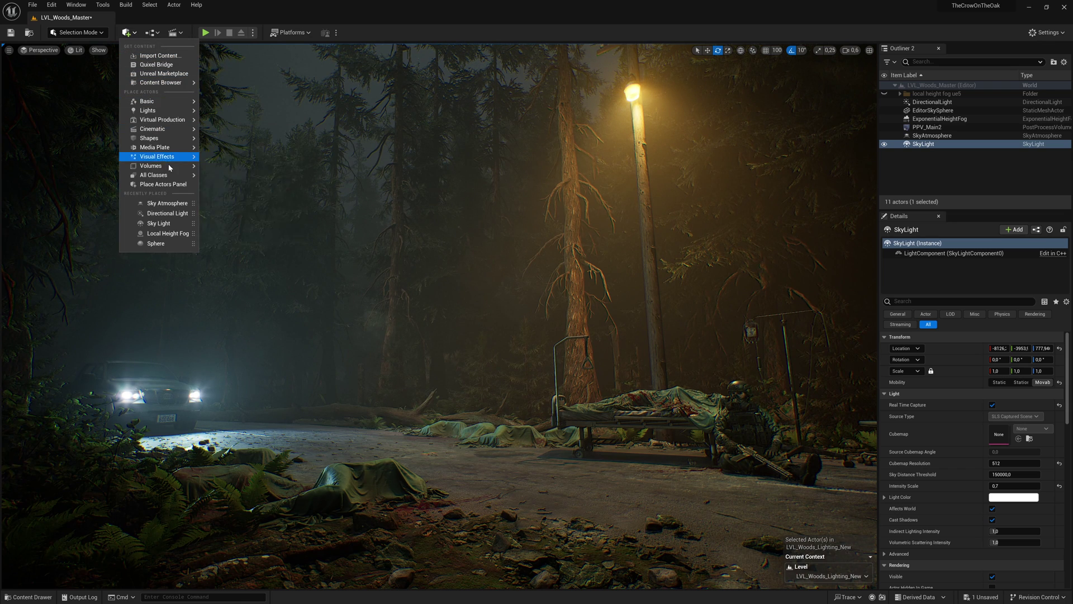
# - Add a Local Height Fog volume over the road and shift it along Y to about 28
pyautogui.moveTo(170, 159)
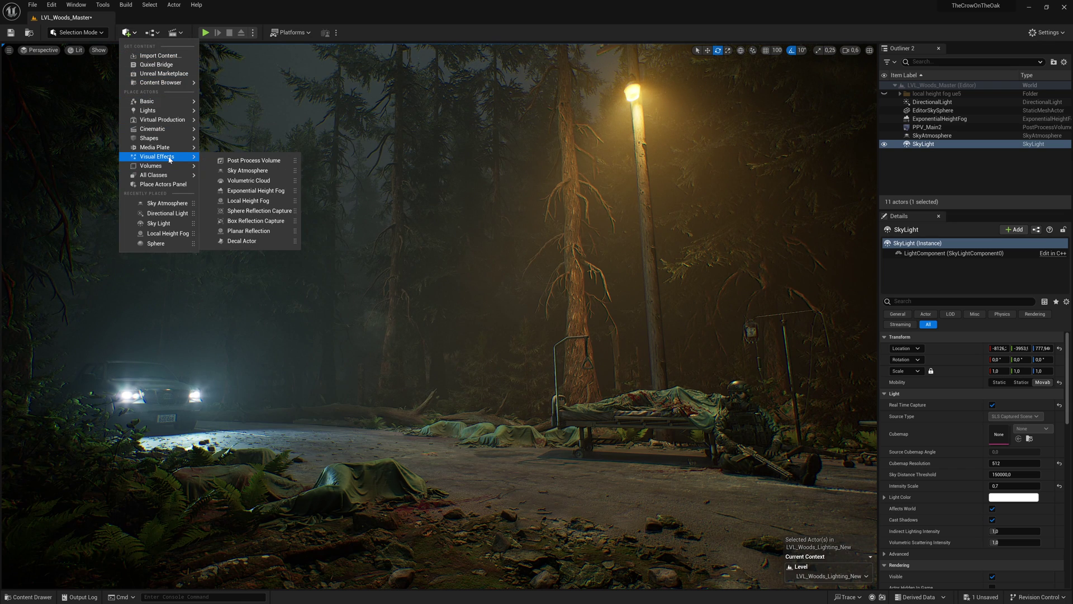
pyautogui.click(248, 201)
pyautogui.moveTo(464, 319); pyautogui.dragTo(541, 280, button='right')
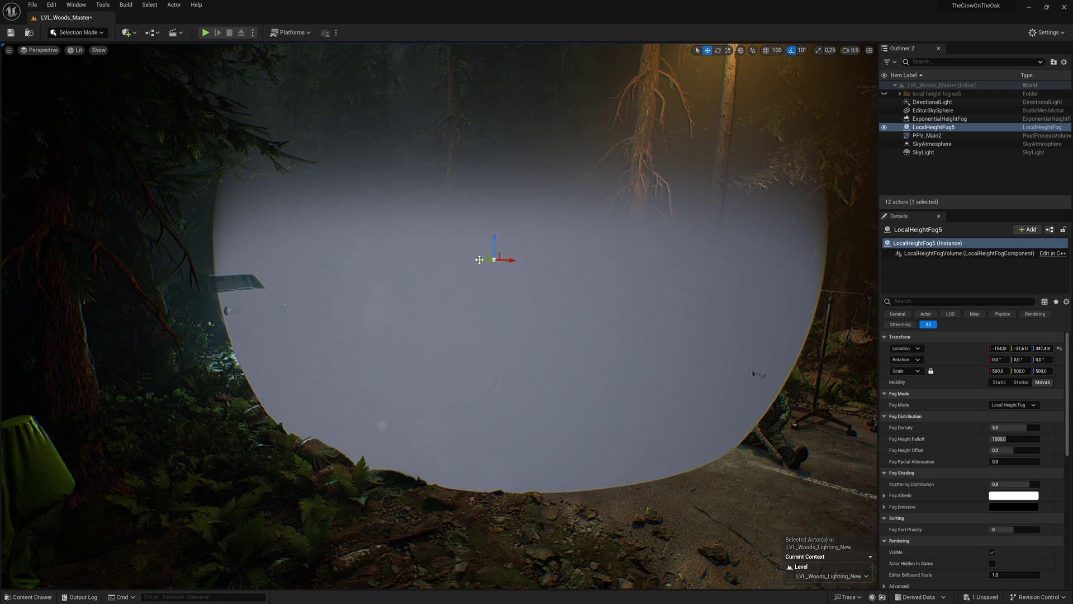
pyautogui.moveTo(480, 261)
pyautogui.mouseDown()
pyautogui.moveTo(336, 274)
pyautogui.moveTo(460, 262)
pyautogui.mouseUp()
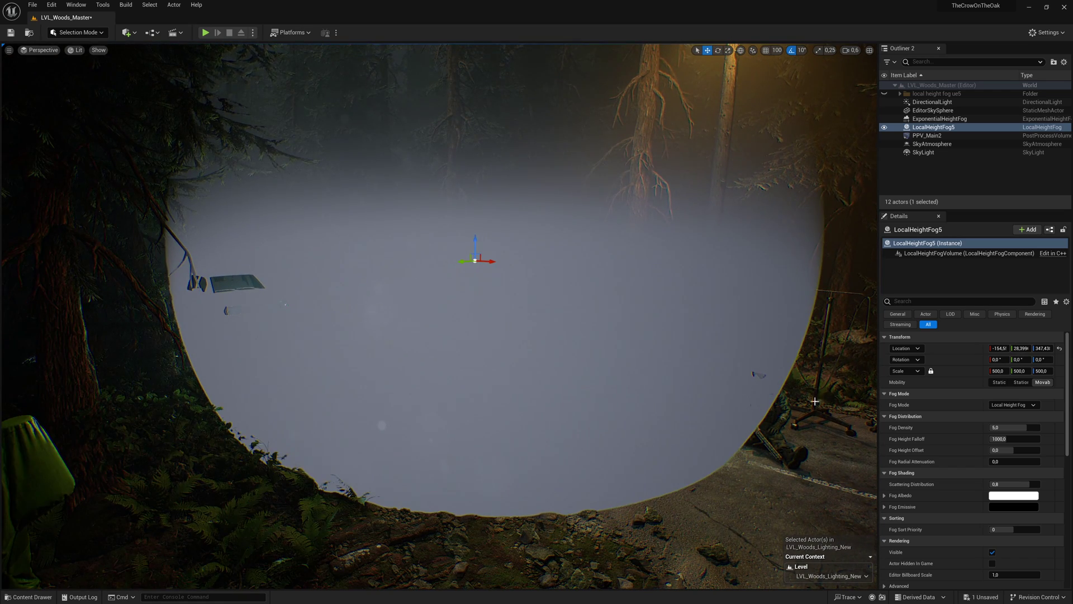
# - Set the local fog's Fog Density to 1, Fog Height Falloff to about 338 and Fog Radial Attenuation to about 2.85
pyautogui.write('1')
pyautogui.press('Return')
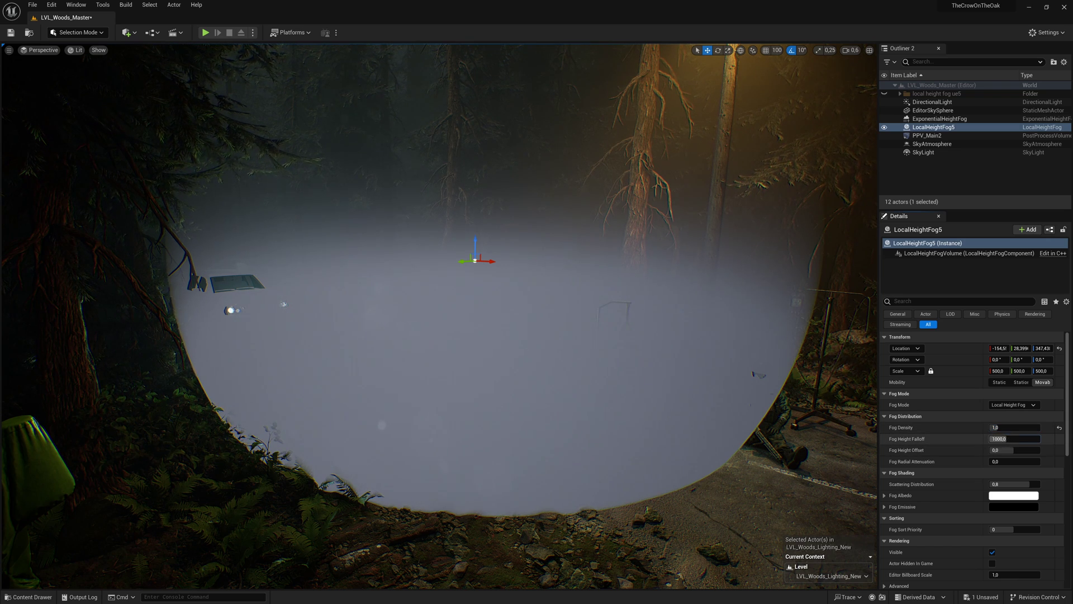
pyautogui.moveTo(1001, 439); pyautogui.dragTo(976, 439)
pyautogui.click(930, 467)
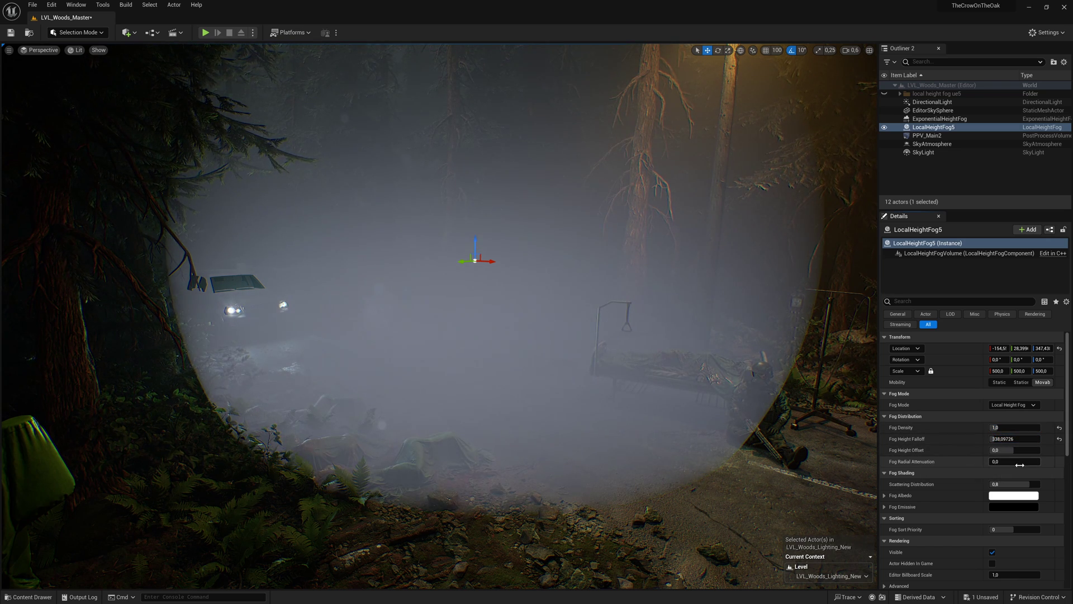
pyautogui.moveTo(1000, 462); pyautogui.dragTo(1039, 461)
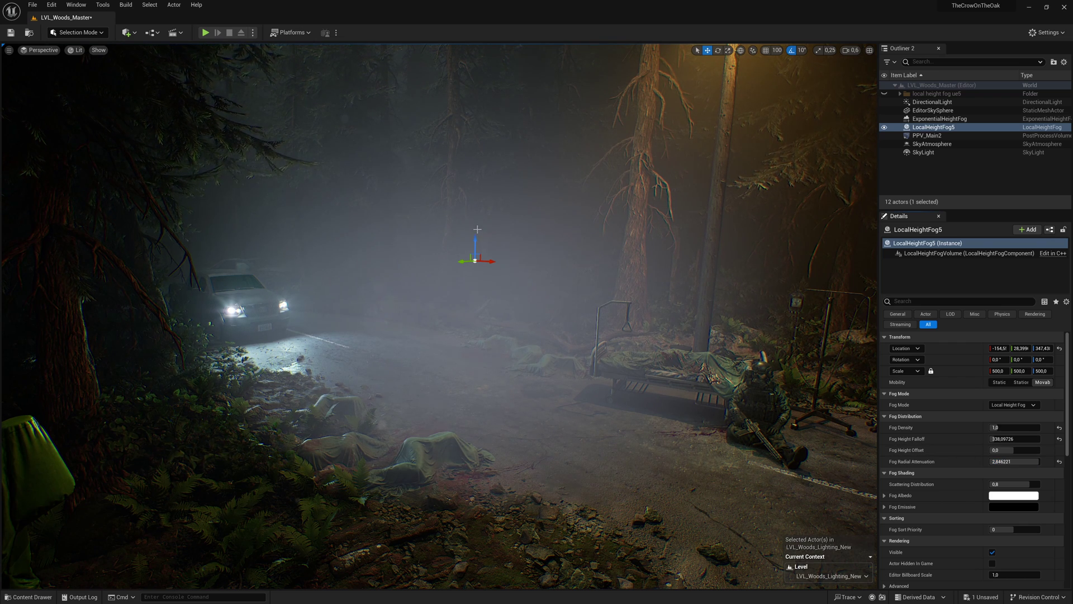
# - Lower the local fog volume to about Z 222 and tint its Fog Albedo pale orange, sRGB hex FFDCA6
pyautogui.moveTo(475, 238); pyautogui.dragTo(485, 318)
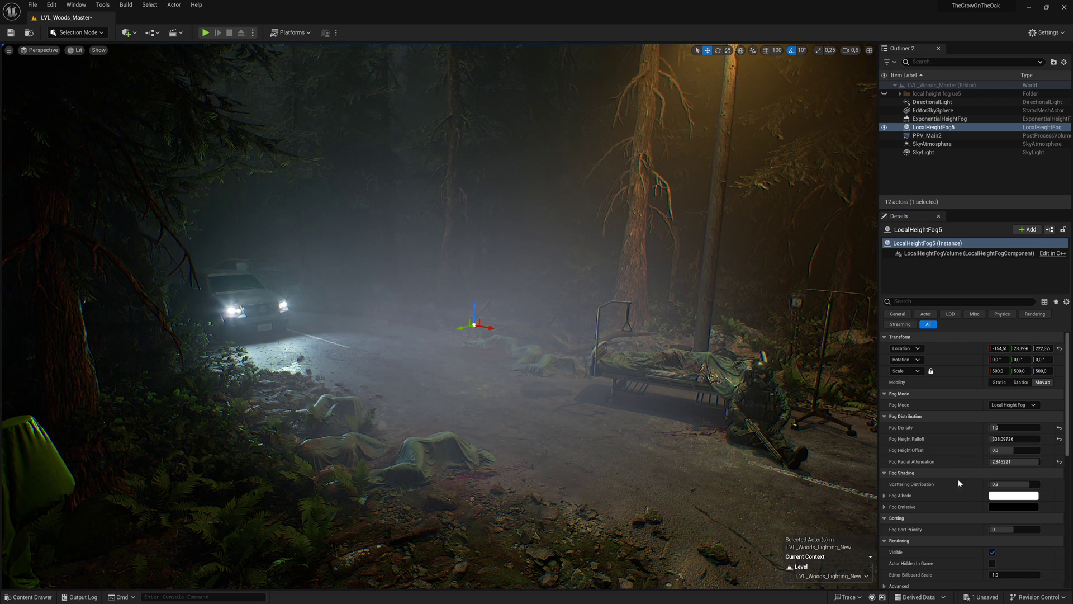
pyautogui.click(1016, 497)
pyautogui.moveTo(883, 455); pyautogui.dragTo(903, 466)
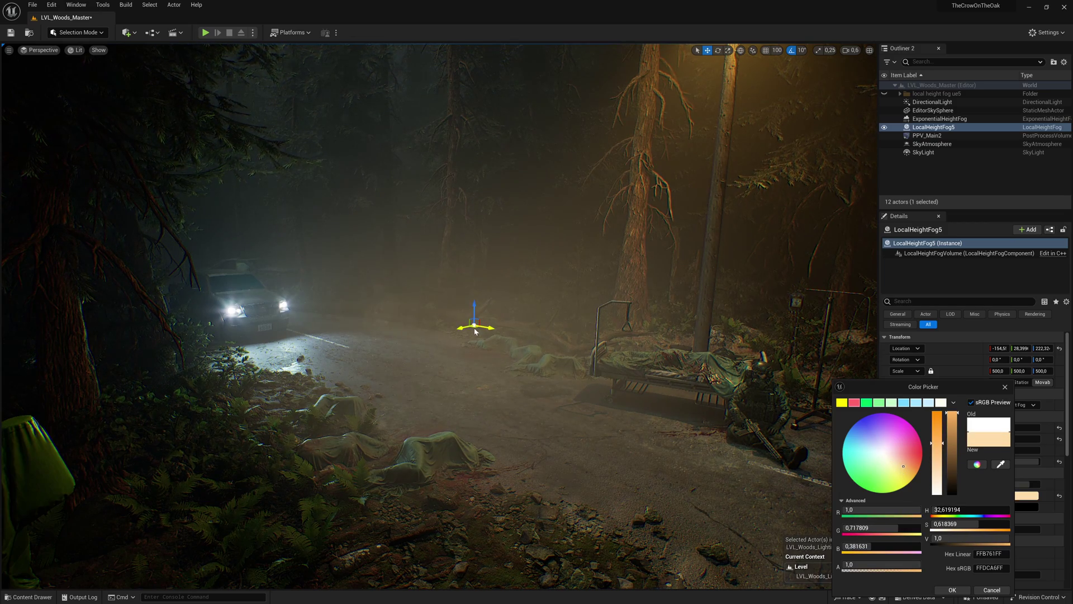
# - Move the orange fog volume beside the stretcher and street lamp, to about X 124, Y -185
pyautogui.moveTo(475, 331); pyautogui.dragTo(691, 323)
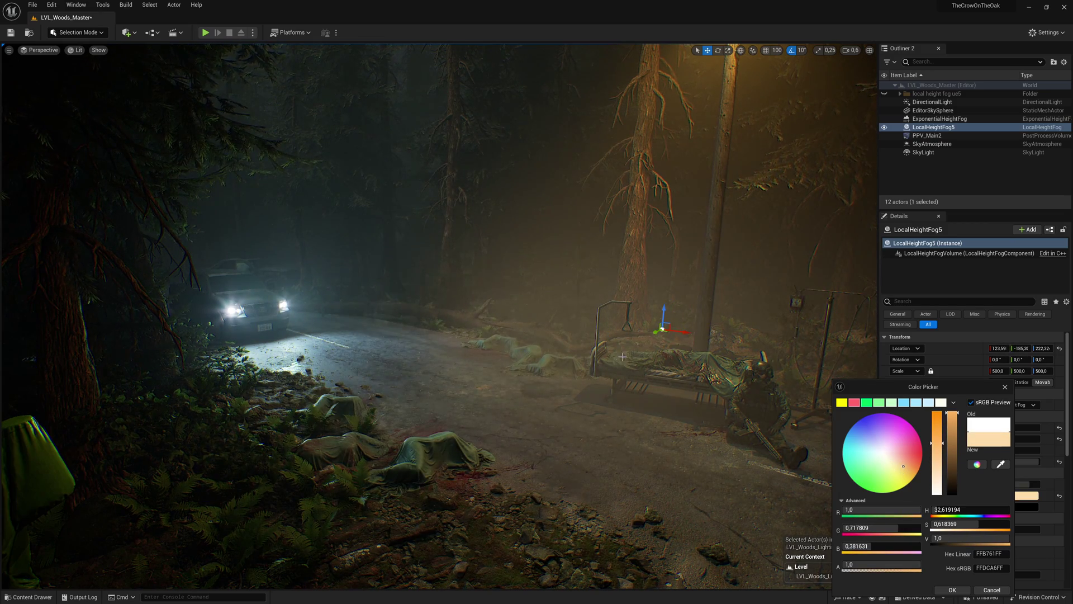
pyautogui.moveTo(622, 357)
pyautogui.mouseDown(button='right')
pyautogui.moveTo(635, 349)
pyautogui.moveTo(639, 361)
pyautogui.mouseUp(button='right')
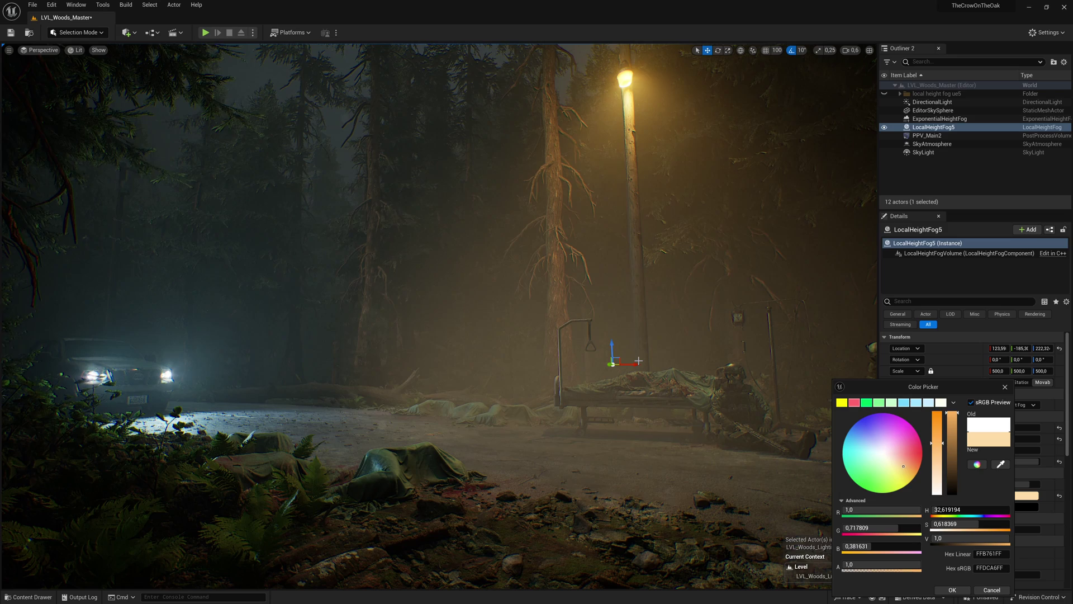
pyautogui.moveTo(618, 364)
pyautogui.mouseDown()
pyautogui.moveTo(428, 361)
pyautogui.moveTo(620, 379)
pyautogui.mouseUp()
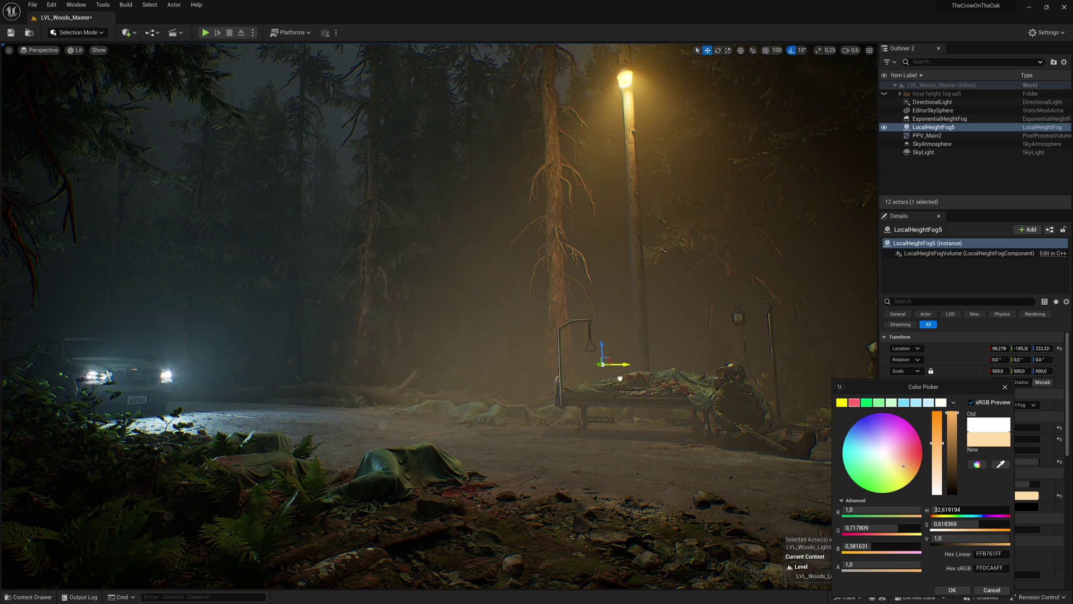
pyautogui.moveTo(631, 382); pyautogui.dragTo(603, 393, button='right')
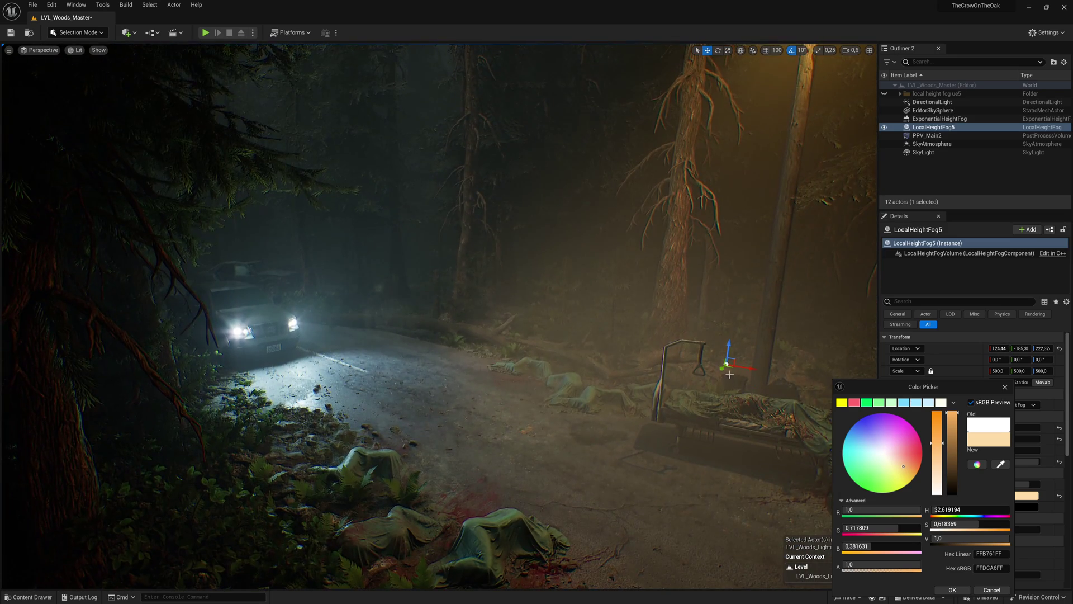
# - Duplicate the local fog volume onto the road near the truck's headlights and give the copy's Fog Albedo a cooler tint
pyautogui.keyDown('alt'); pyautogui.moveTo(729, 366); pyautogui.dragTo(344, 327); pyautogui.keyUp('alt')
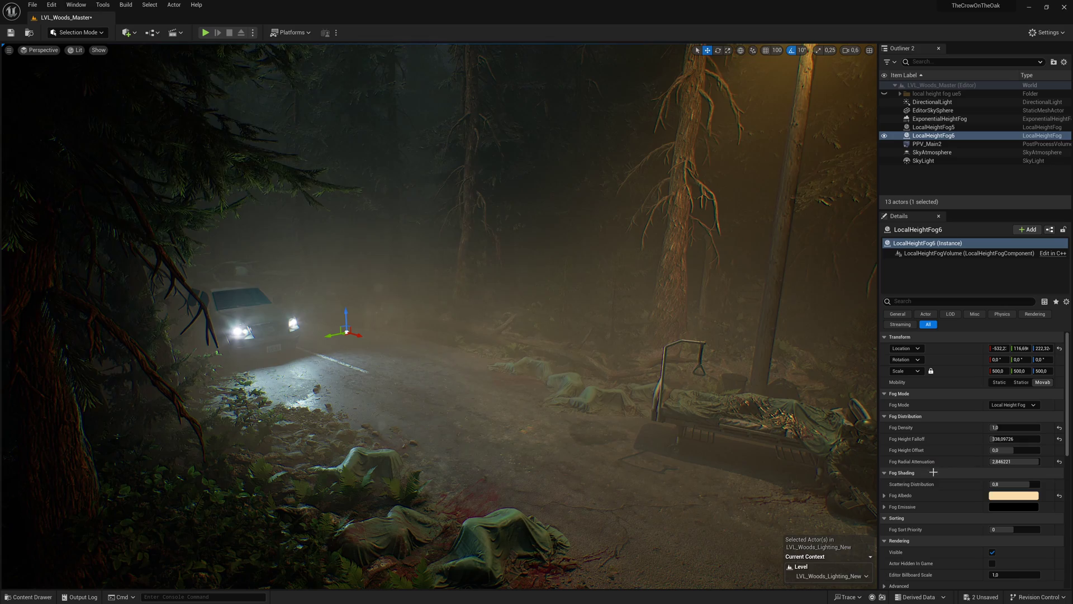
pyautogui.click(1013, 496)
pyautogui.moveTo(856, 452)
pyautogui.mouseDown()
pyautogui.moveTo(830, 441)
pyautogui.moveTo(839, 447)
pyautogui.mouseUp()
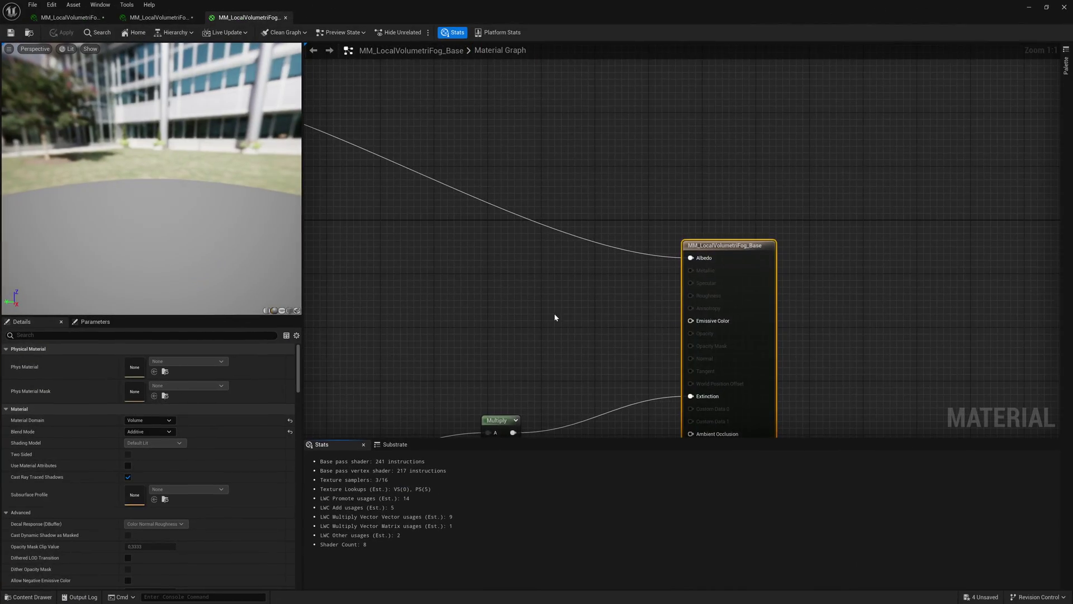
# - Examine the MM_LocalVolumetriFog_Base material graph, focusing on the base fog and detail fog node groups
pyautogui.scroll(-5, 555, 313)
pyautogui.scroll(-4, 496, 333)
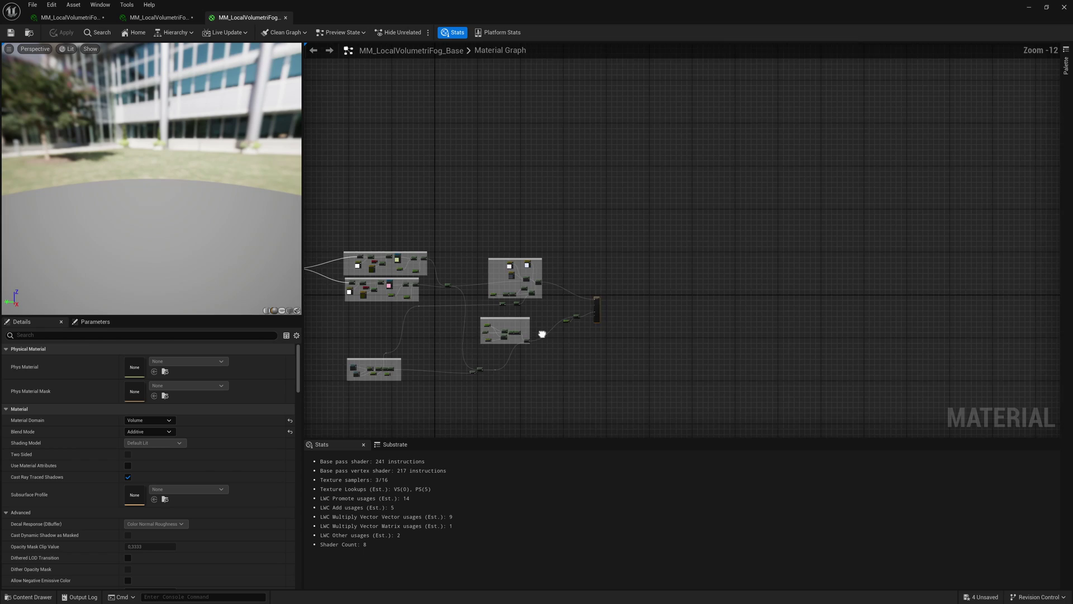
pyautogui.moveTo(533, 442); pyautogui.dragTo(534, 545)
pyautogui.scroll(10, 535, 322)
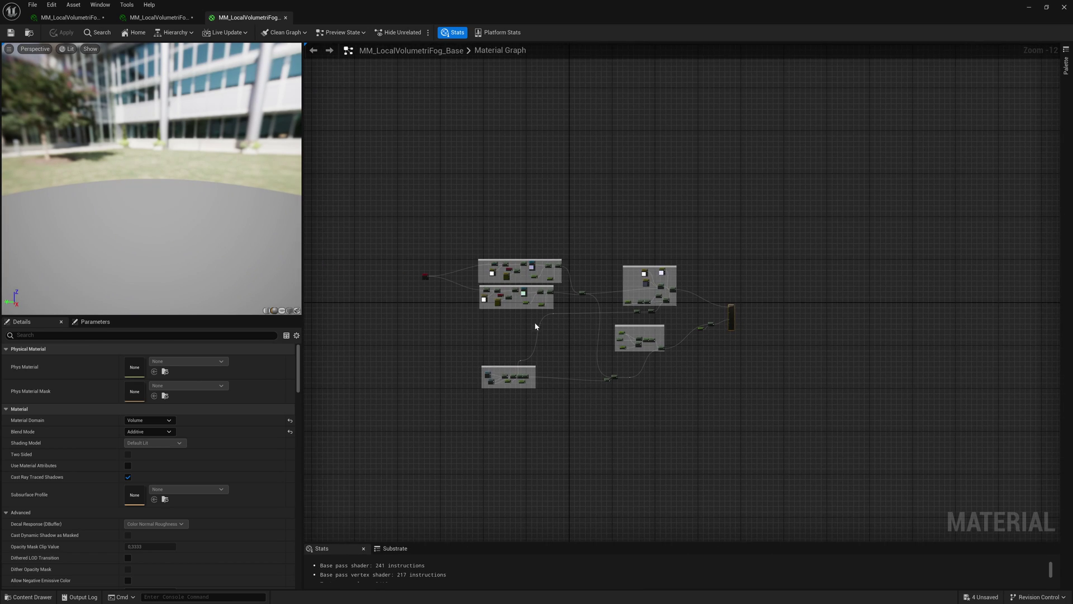
pyautogui.moveTo(496, 286); pyautogui.dragTo(764, 470, button='right')
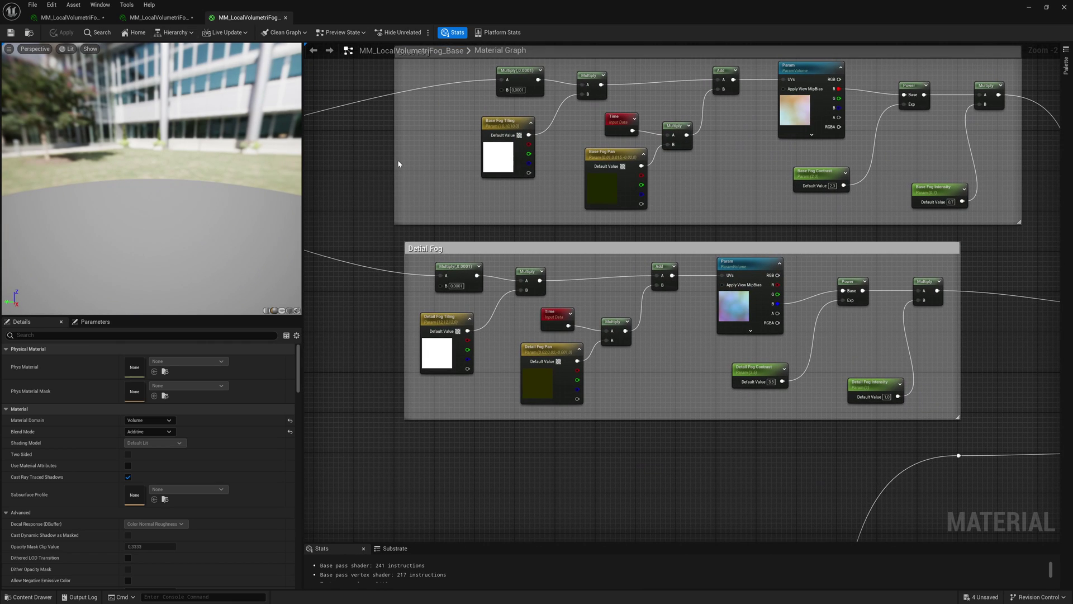
pyautogui.moveTo(399, 163); pyautogui.dragTo(511, 271, button='right')
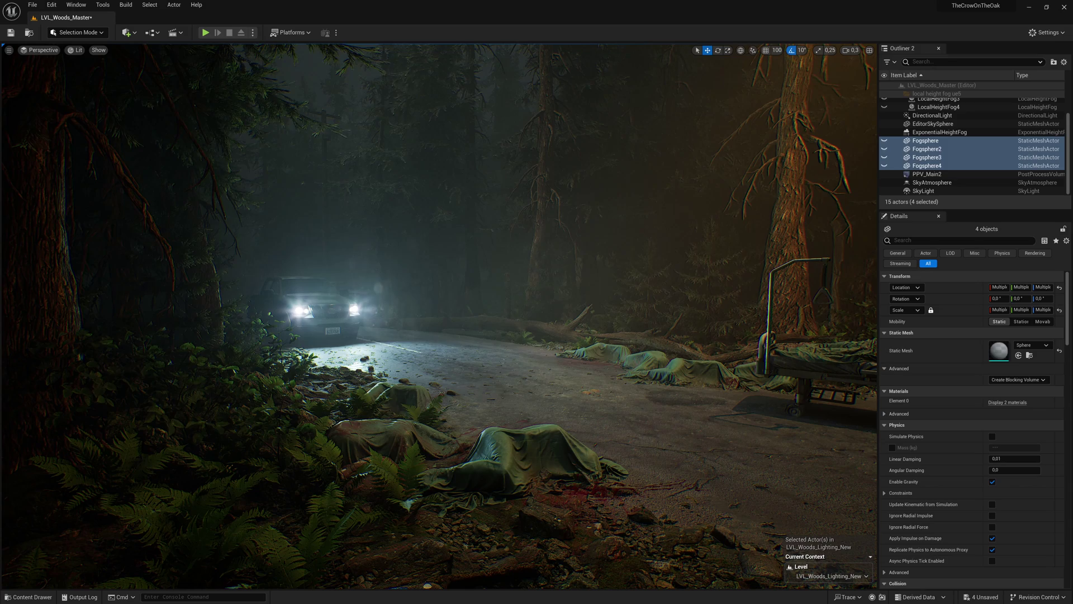
# - Make Fogsphere, Fogsphere2, Fogsphere3 and Fogsphere4 visible and inspect the fog around the truck and the covered bodies
pyautogui.click(884, 157)
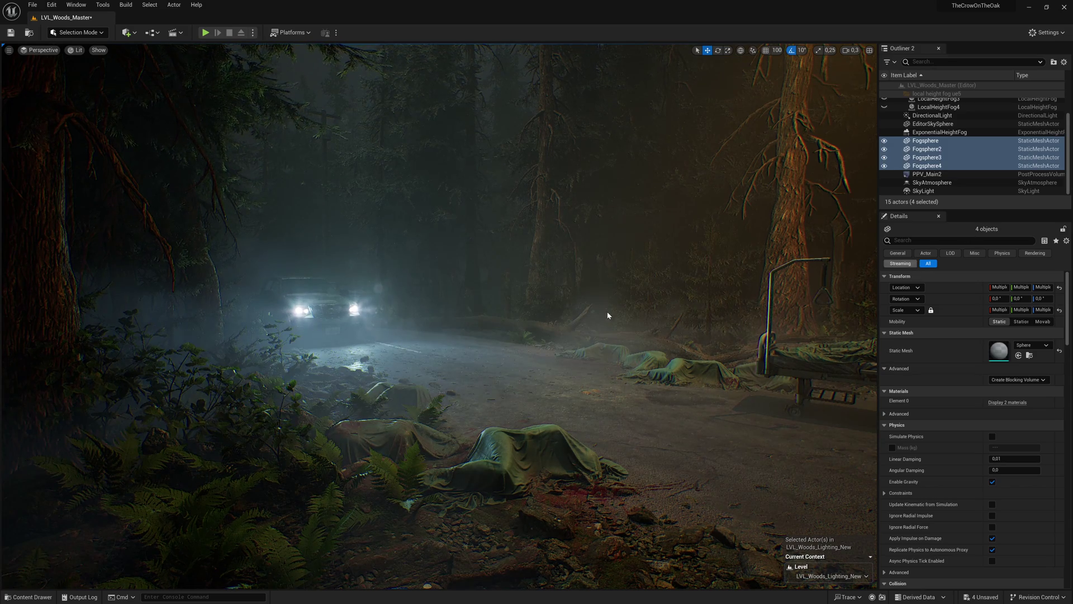
pyautogui.scroll(-2, 608, 313)
pyautogui.press('w')
pyautogui.moveTo(608, 314); pyautogui.dragTo(570, 320, button='right')
pyautogui.press('w')
pyautogui.press('d')
pyautogui.scroll(1, 564, 317)
pyautogui.press('w')
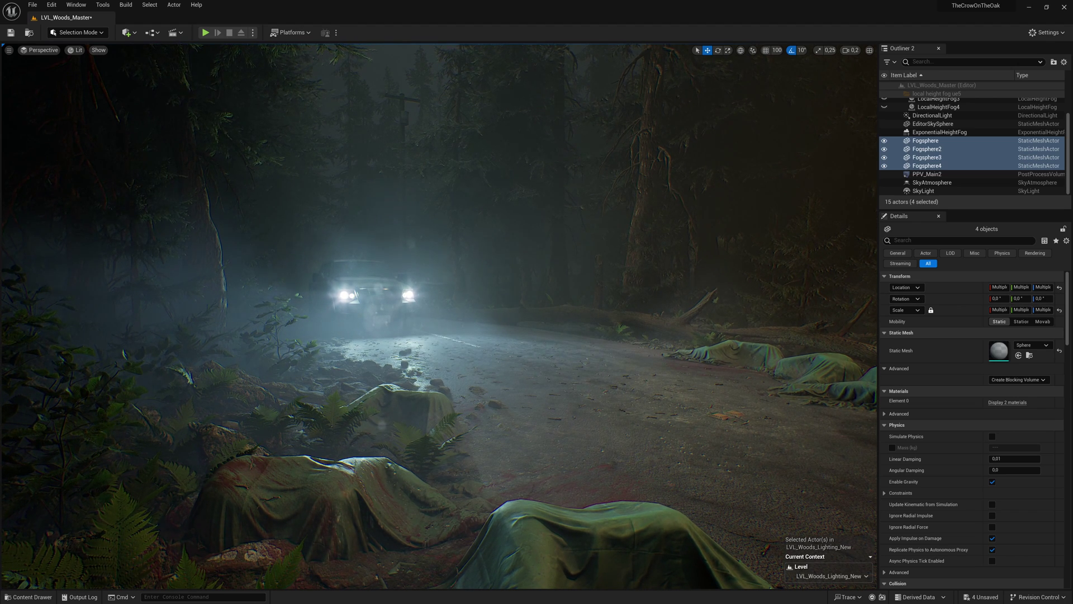
# - Bring up the fog spheres' material instance and try adjusting its Base Fog Intensity
pyautogui.moveTo(1072, 178); pyautogui.dragTo(938, 161)
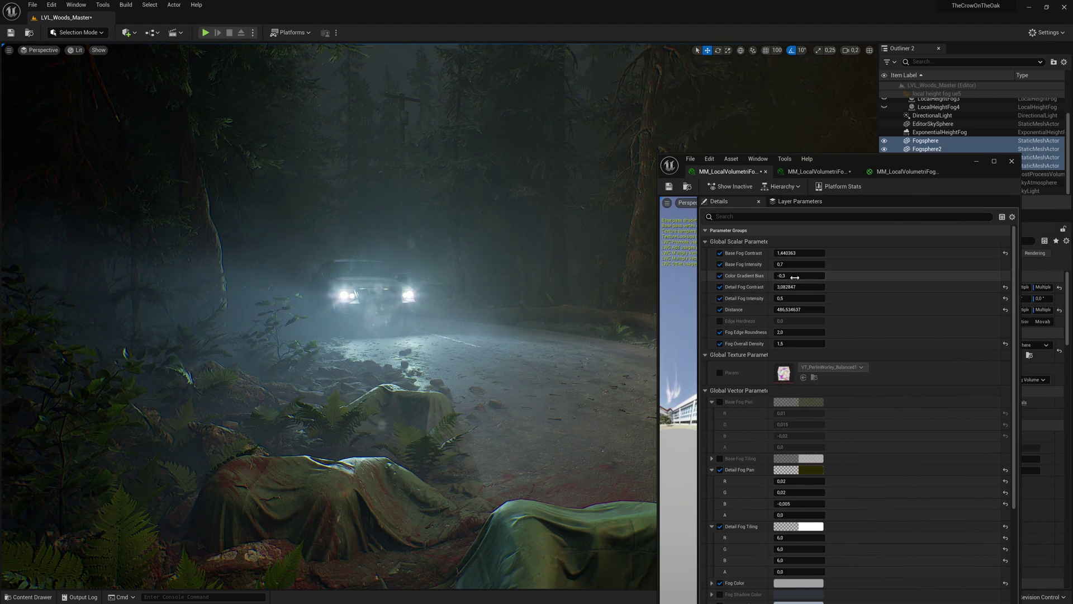
pyautogui.moveTo(799, 264); pyautogui.dragTo(884, 264)
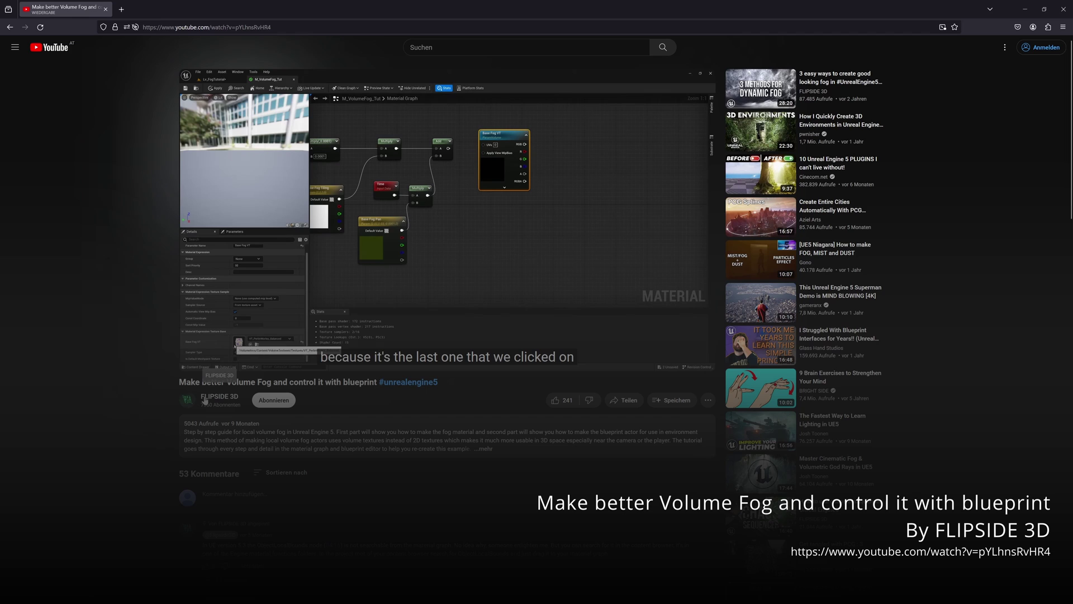
# - Switch to the browser and look over FLIPSIDE 3D's YouTube tutorial page on making better Volume Fog with blueprint control
pyautogui.scroll(-3, 235, 292)
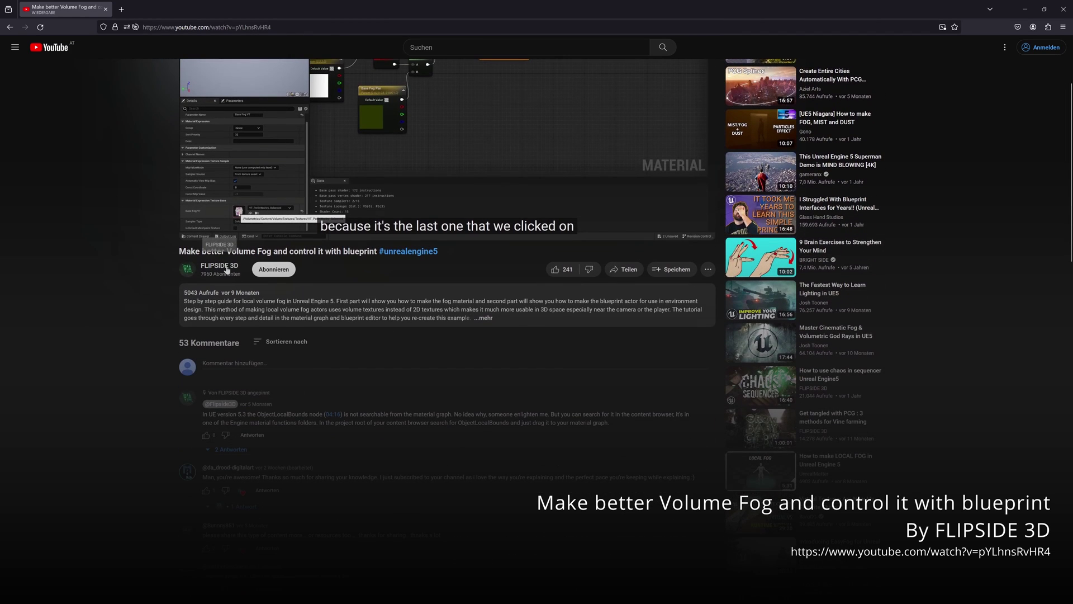
pyautogui.click(226, 268)
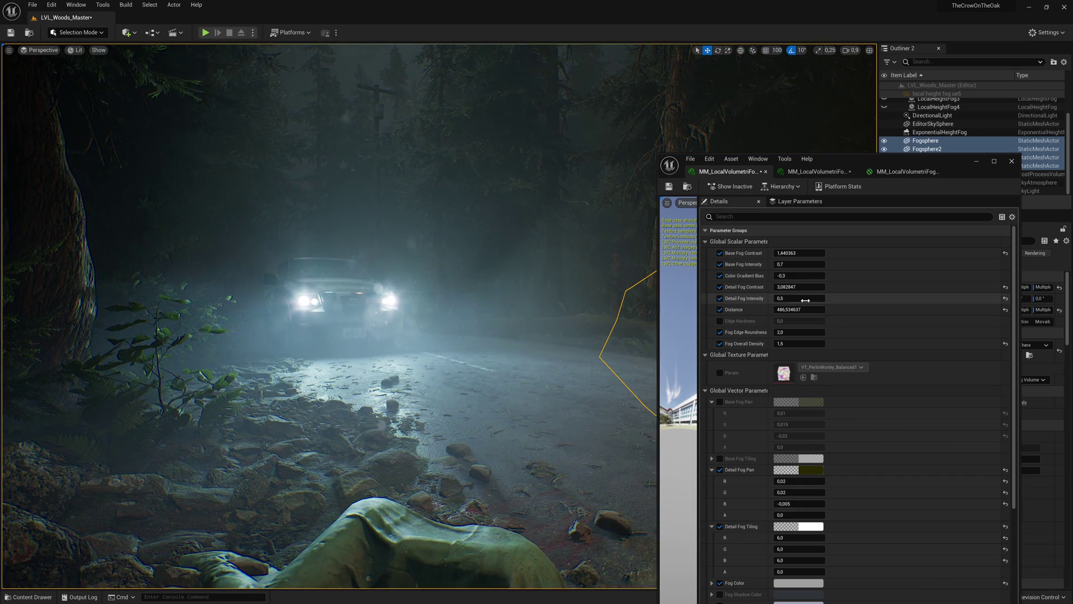
# - Set the fog material's Detail Fog Intensity to about 1.24 and its Detail Fog Contrast to about 2.34
pyautogui.moveTo(799, 299); pyautogui.dragTo(822, 299)
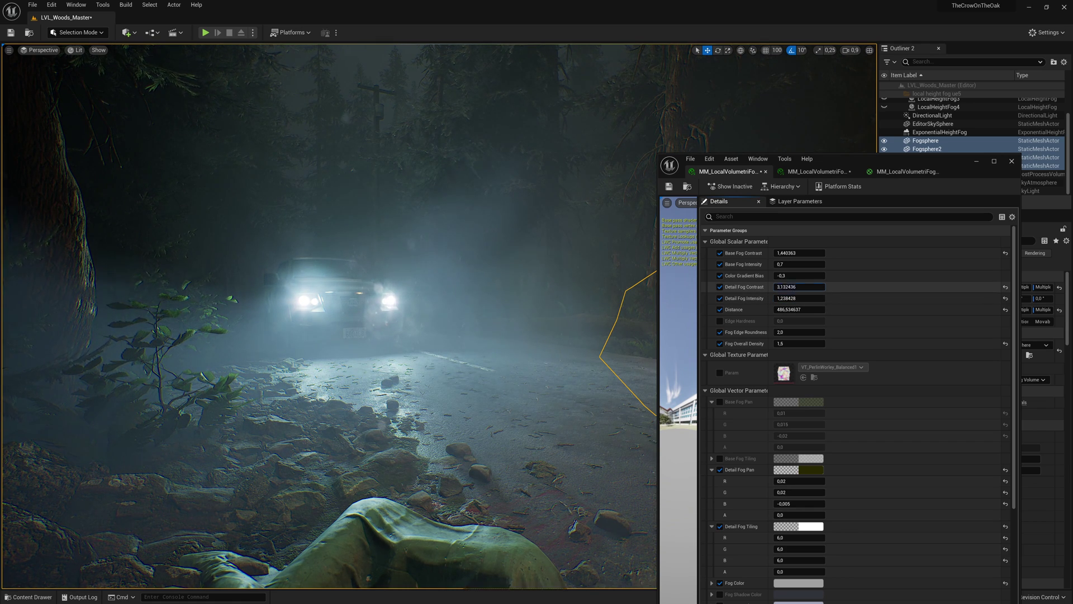
pyautogui.moveTo(800, 287); pyautogui.dragTo(789, 287)
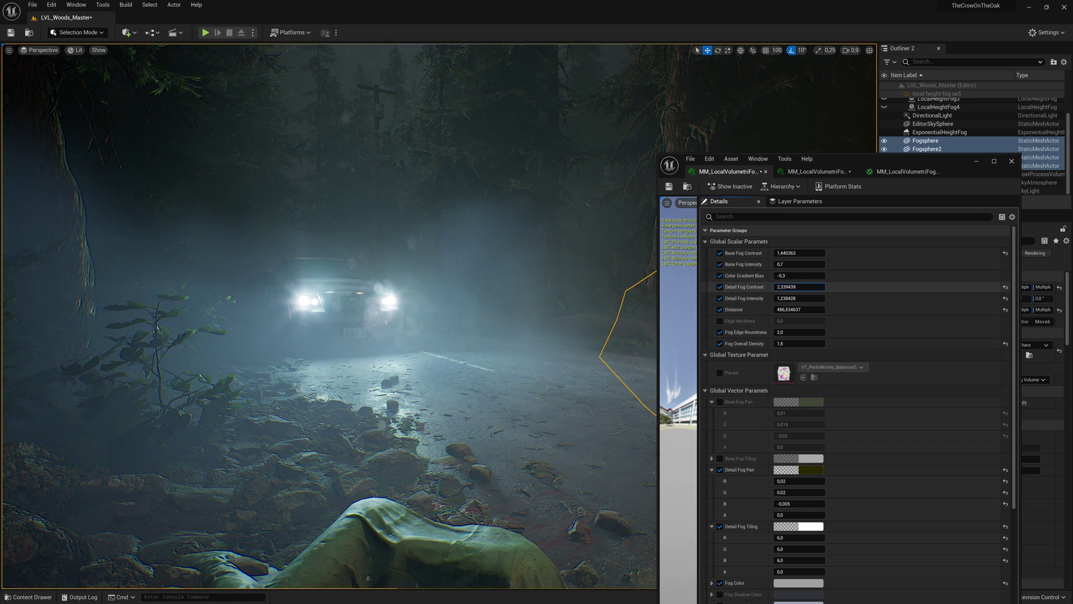
# - Set the Detail Fog Tiling to 12 for R, G and B and check the fog around the truck
pyautogui.write('12')
pyautogui.click(795, 549)
pyautogui.write('12')
pyautogui.click(796, 560)
pyautogui.write('12')
pyautogui.press('Return')
pyautogui.moveTo(625, 490); pyautogui.dragTo(632, 487, button='right')
pyautogui.press('s')
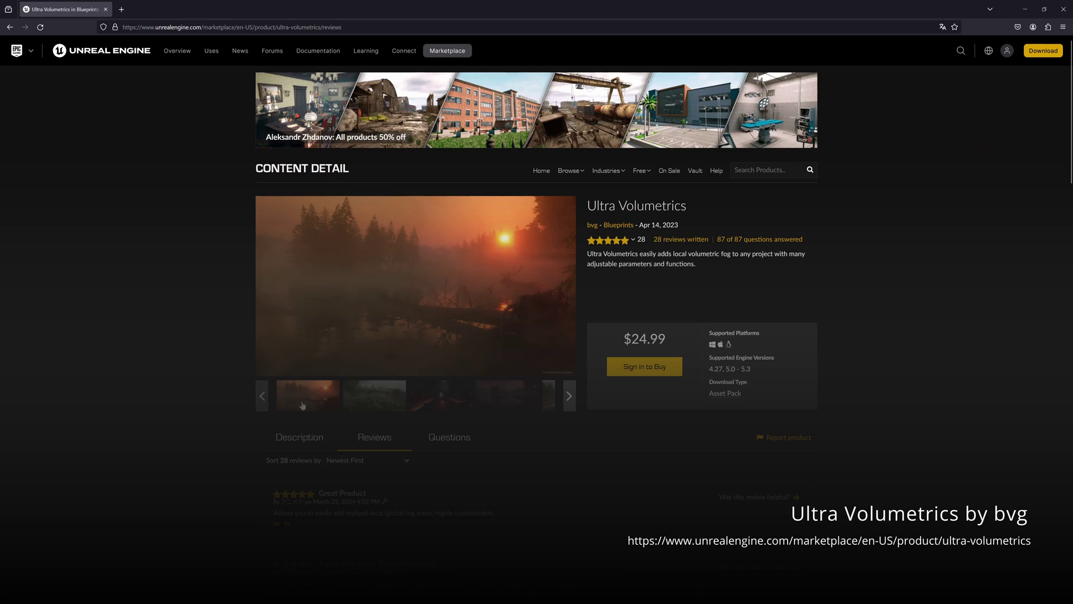
# - Switch to the browser and review the Ultra Volumetrics marketplace page, including its description and feature list
pyautogui.scroll(-2, 327, 292)
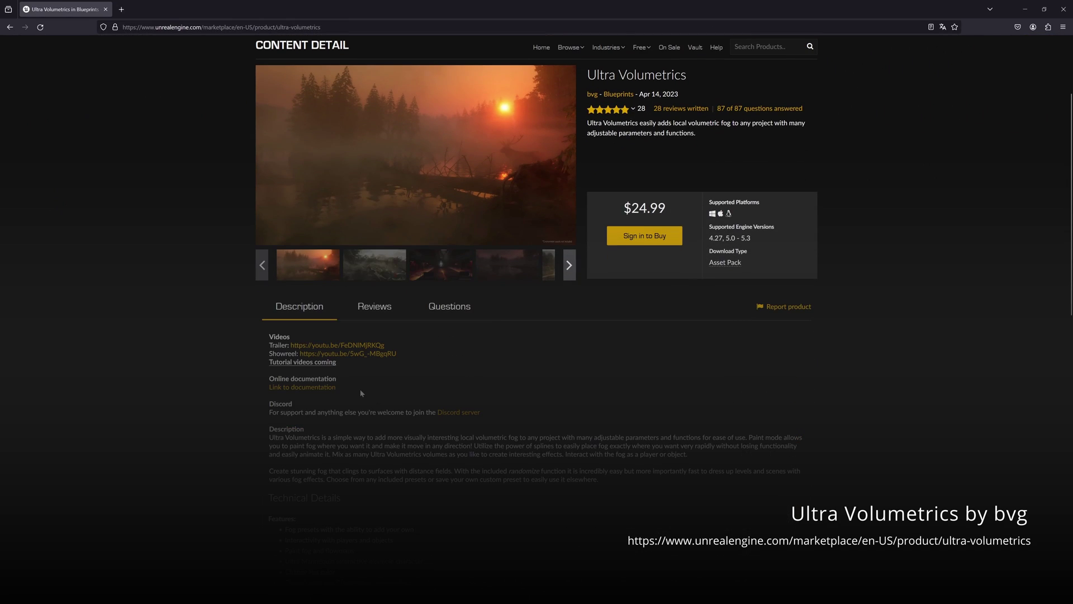
pyautogui.scroll(-5, 361, 393)
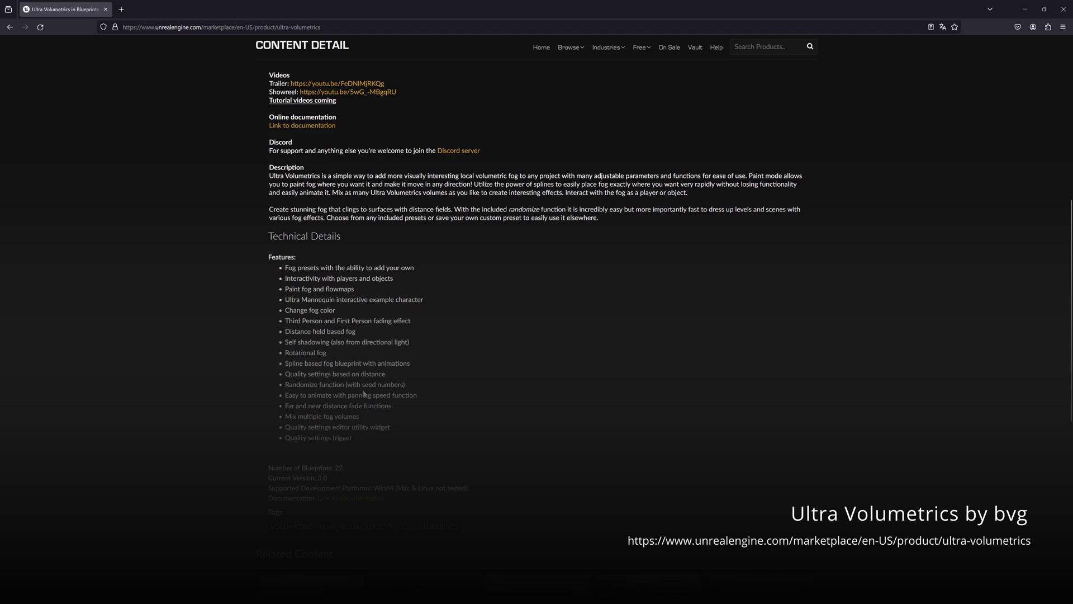
pyautogui.scroll(7, 363, 394)
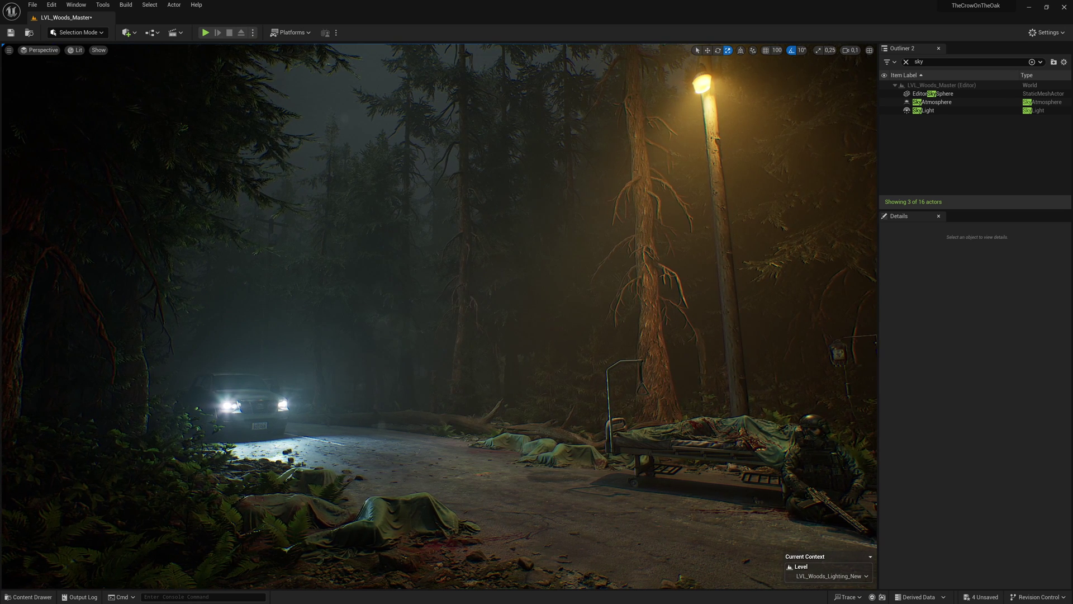
# - Add a basic sphere shape to the level above the forest road
pyautogui.press('d')
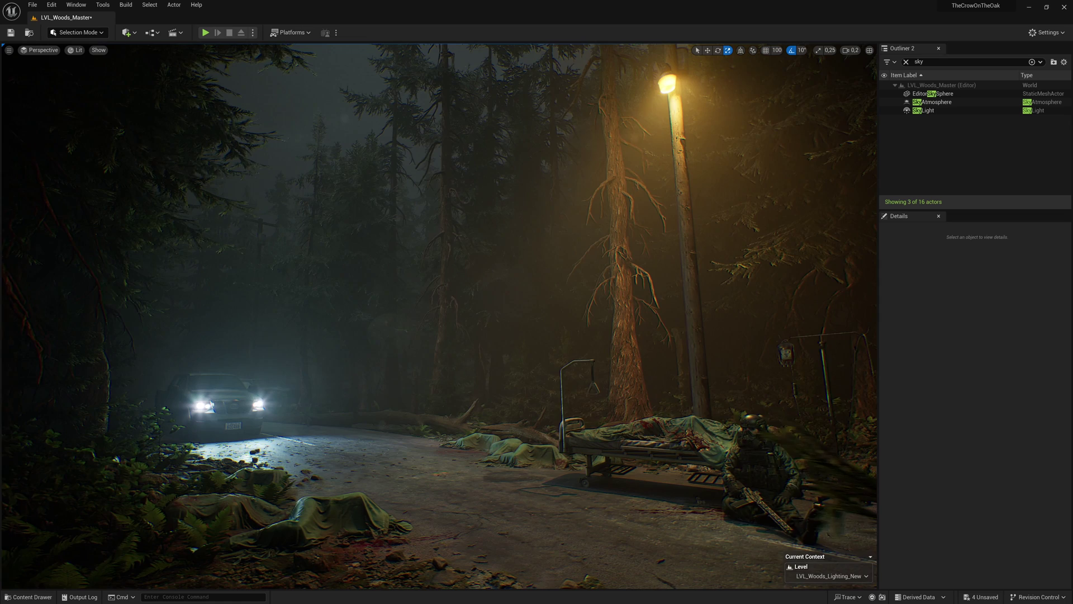
pyautogui.click(127, 33)
pyautogui.moveTo(167, 138)
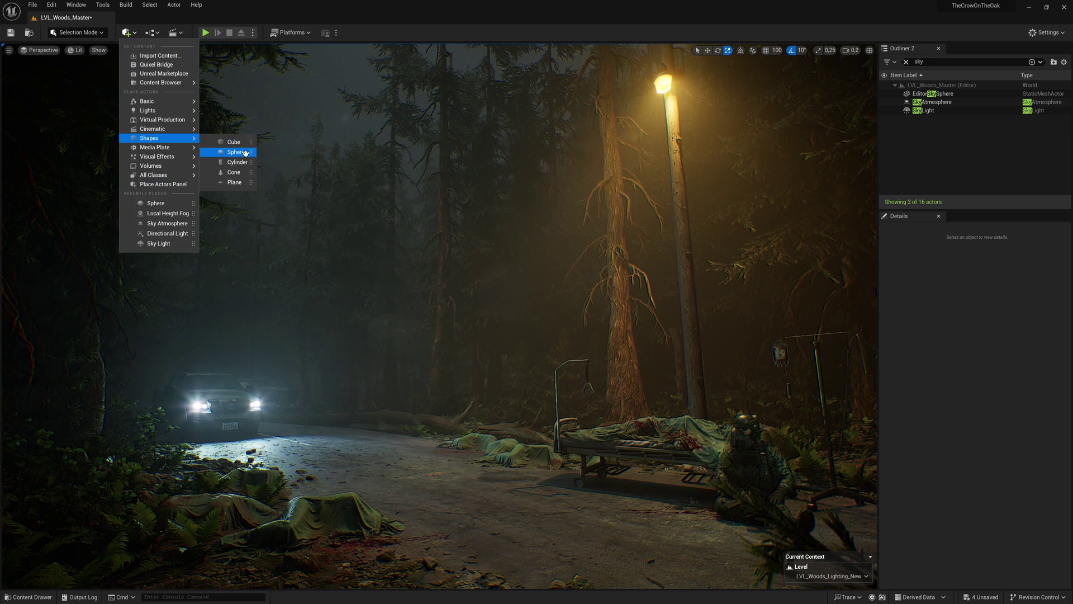
pyautogui.click(245, 152)
pyautogui.moveTo(610, 345); pyautogui.dragTo(611, 345, button='right')
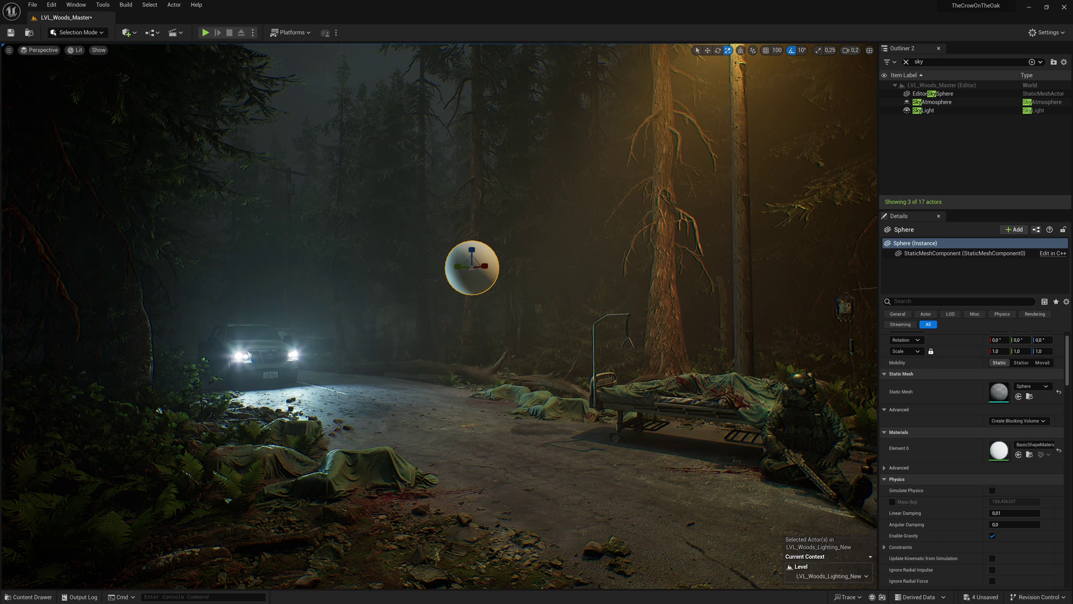
# - Assign the local volumetric fog material instance to the new sphere's Element 0
pyautogui.moveTo(714, 313); pyautogui.dragTo(1016, 448)
pyautogui.moveTo(733, 412); pyautogui.dragTo(727, 411, button='right')
pyautogui.press('w')
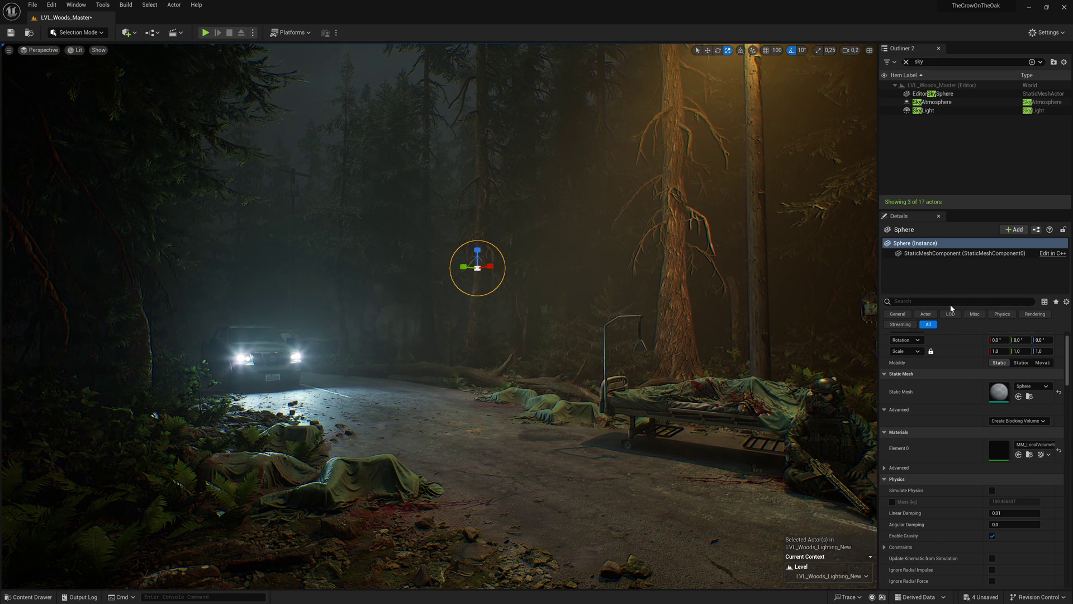
# - Turn off Cast Shadow on the sphere and set its Collision Presets to NoCollision
pyautogui.write('shad')
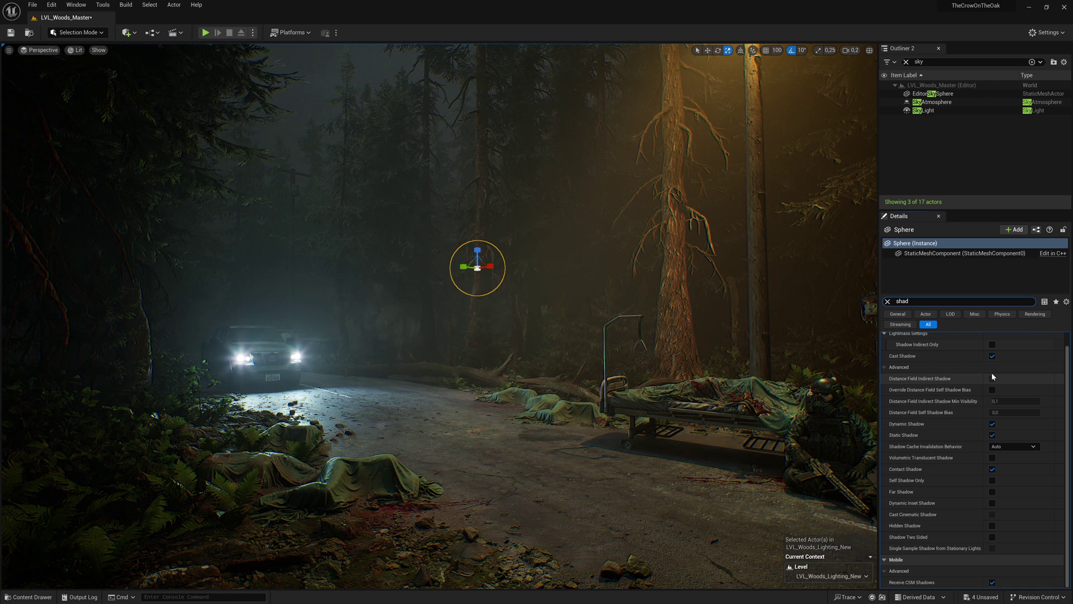
pyautogui.click(993, 357)
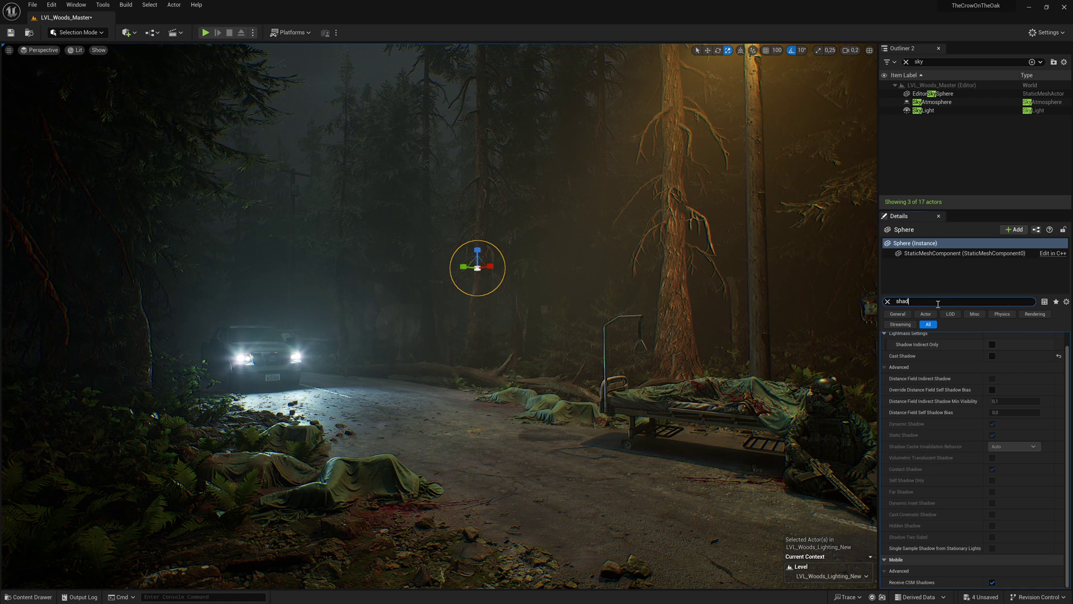
pyautogui.click(938, 303)
pyautogui.write('collis')
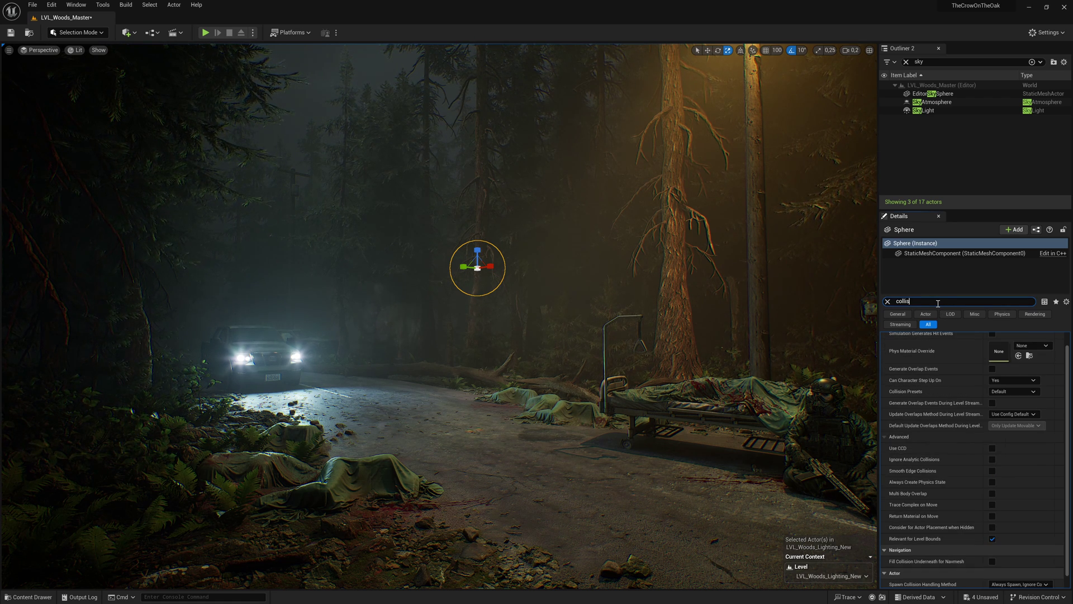
pyautogui.click(1013, 391)
pyautogui.click(1005, 416)
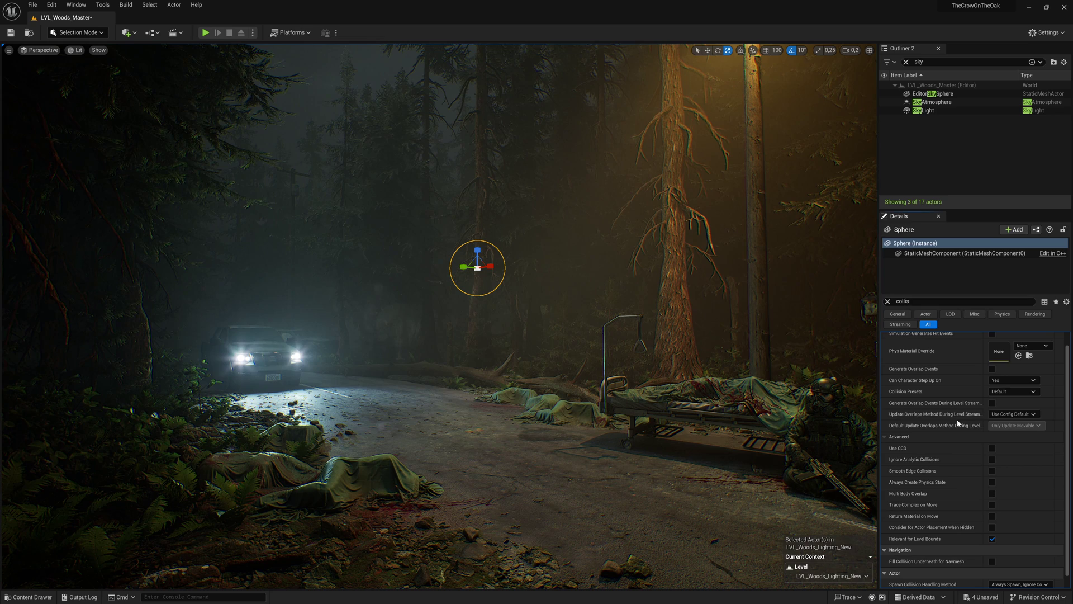
# - Scale the fog sphere up so it spans the road between the truck and the stretcher
pyautogui.moveTo(477, 267); pyautogui.dragTo(489, 276)
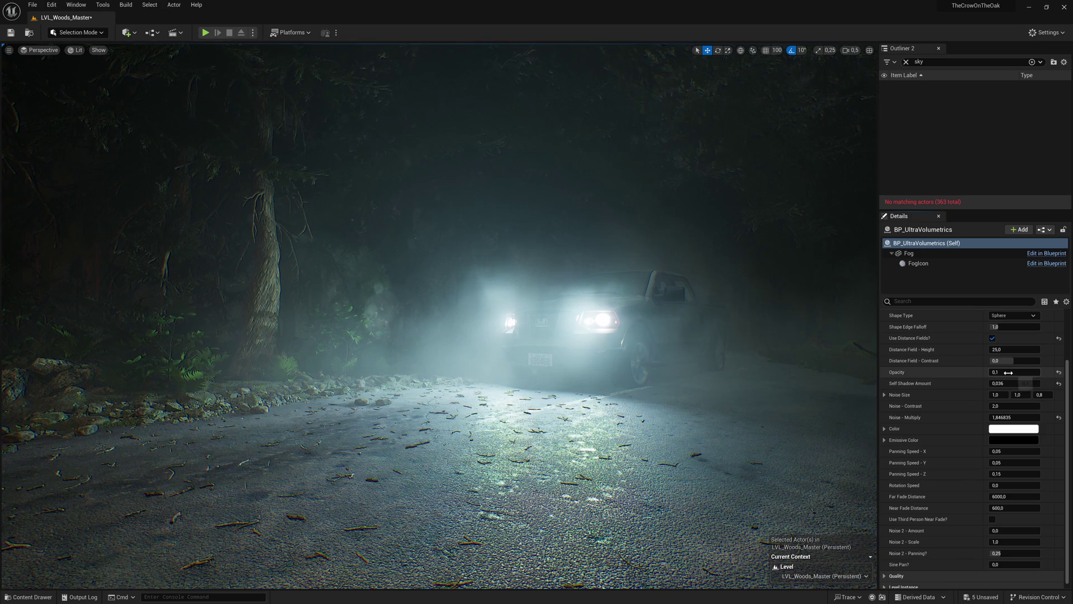
# - Set the BP_UltraVolumetrics fog's Opacity to about 1.08 and darken its Color to a value of about 0.4 with a cyan tint
pyautogui.moveTo(1015, 372); pyautogui.dragTo(1029, 371)
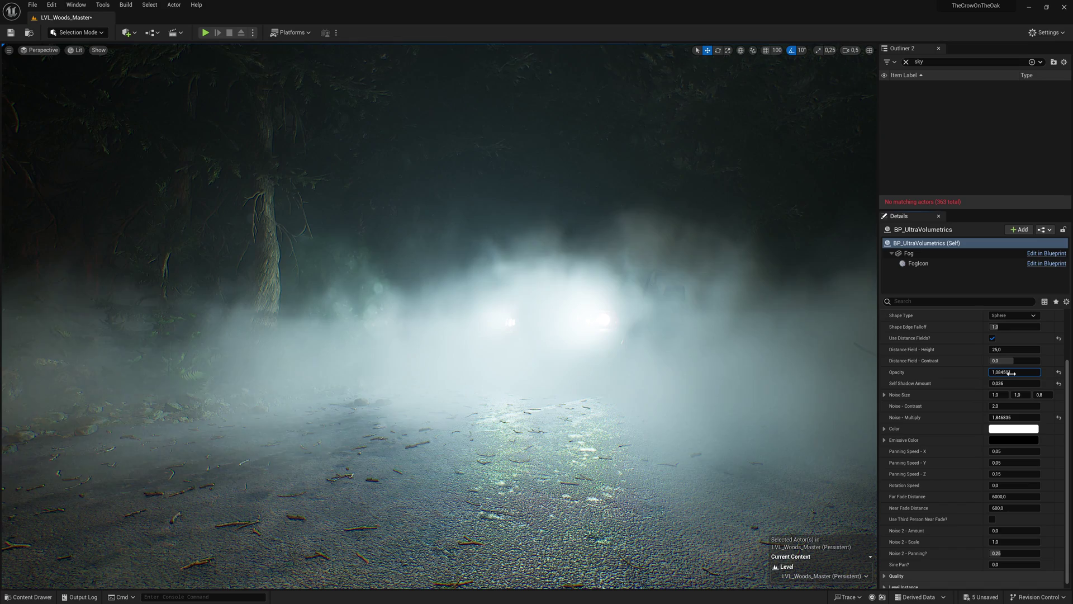
pyautogui.click(1013, 428)
pyautogui.click(956, 457)
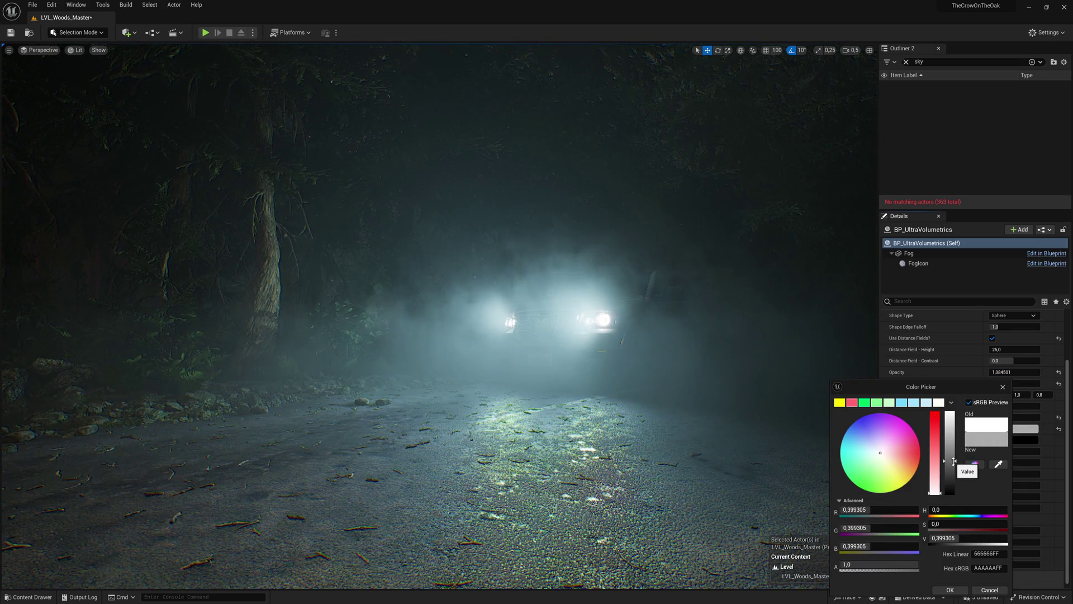
pyautogui.moveTo(882, 454); pyautogui.dragTo(857, 452)
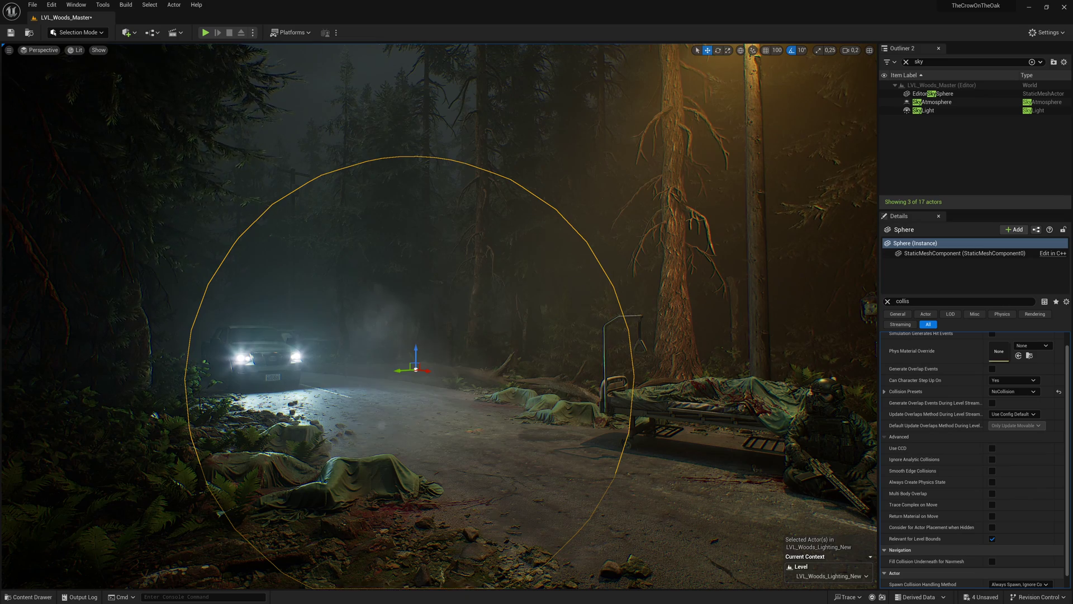
# - Set the sphere material's Detail Fog Contrast to about 4.94, Detail Fog Intensity to 3.31 and Distance to 3175, and shift the sphere along the road
pyautogui.moveTo(1072, 275); pyautogui.dragTo(737, 168)
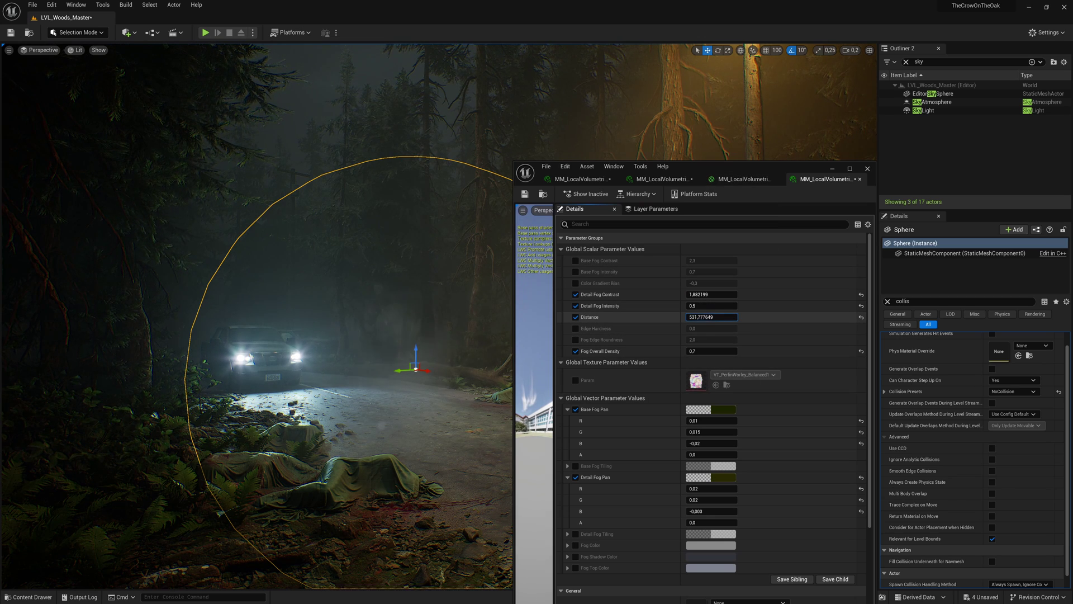
pyautogui.moveTo(711, 317)
pyautogui.mouseDown()
pyautogui.moveTo(738, 317)
pyautogui.moveTo(699, 295)
pyautogui.moveTo(726, 294)
pyautogui.moveTo(721, 305)
pyautogui.moveTo(732, 306)
pyautogui.moveTo(712, 306)
pyautogui.mouseUp()
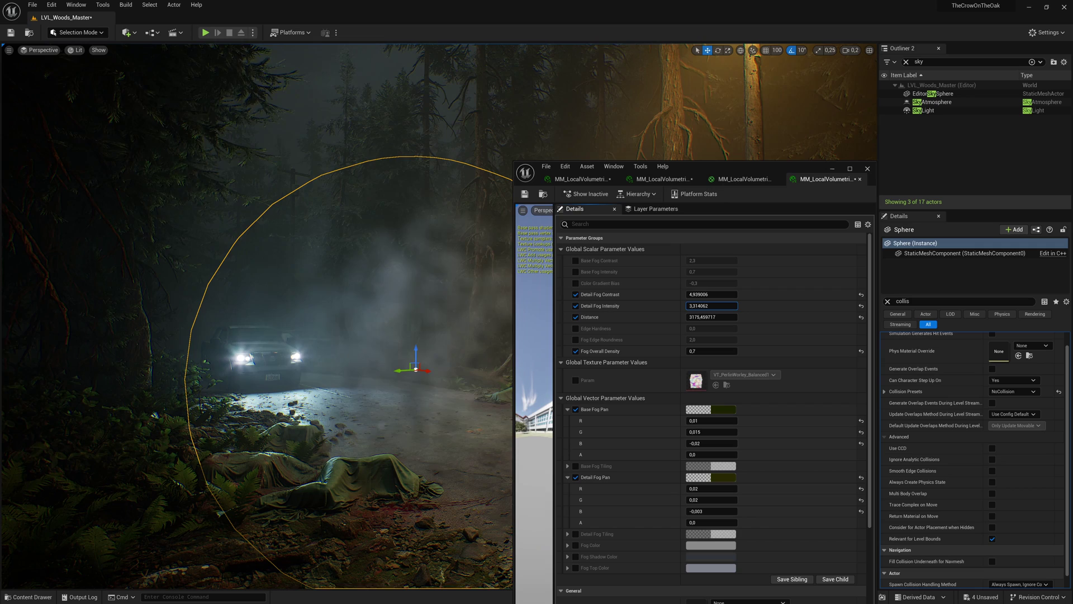
pyautogui.moveTo(714, 167); pyautogui.dragTo(1072, 193)
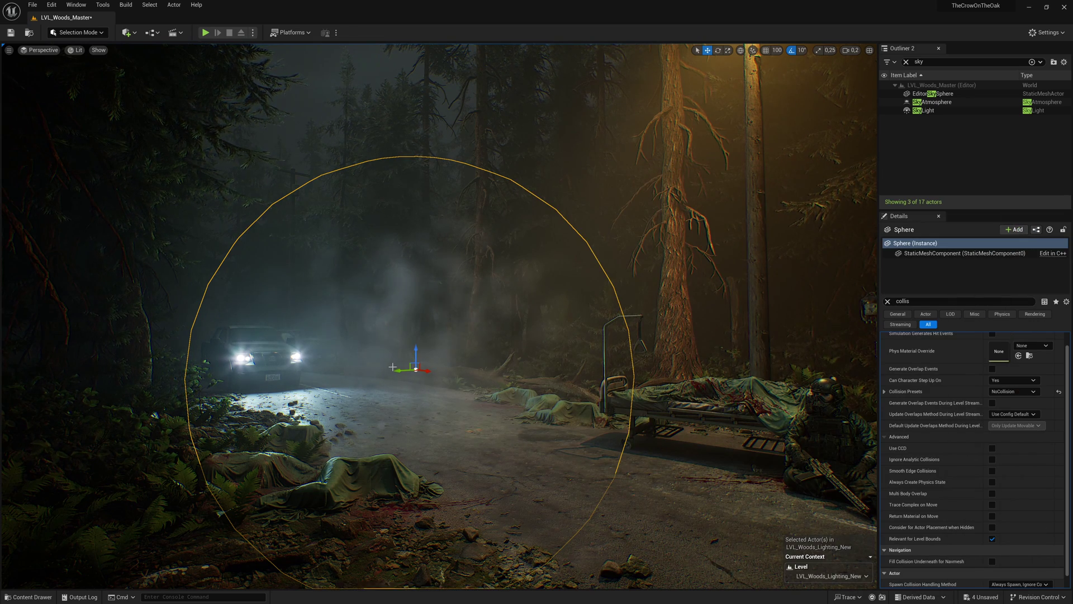
pyautogui.moveTo(393, 366); pyautogui.dragTo(468, 360)
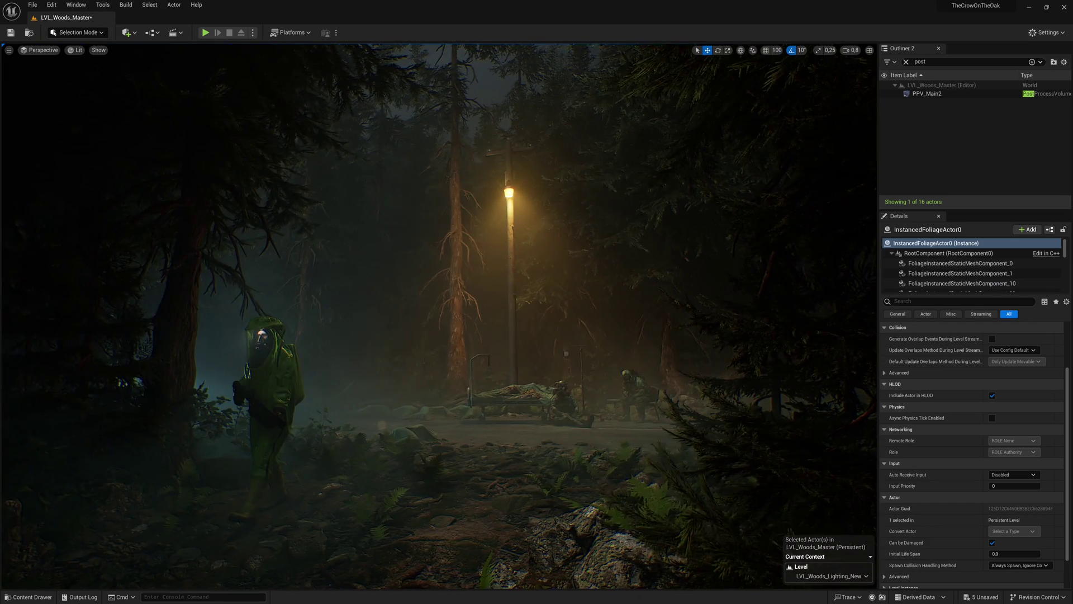
# - Enable Shadows Gain in PPV_Main2's Color Grading and tint it slightly blue, to about R 0.858, G 0.882, B 0.9
pyautogui.moveTo(438, 315); pyautogui.dragTo(358, 332, button='right')
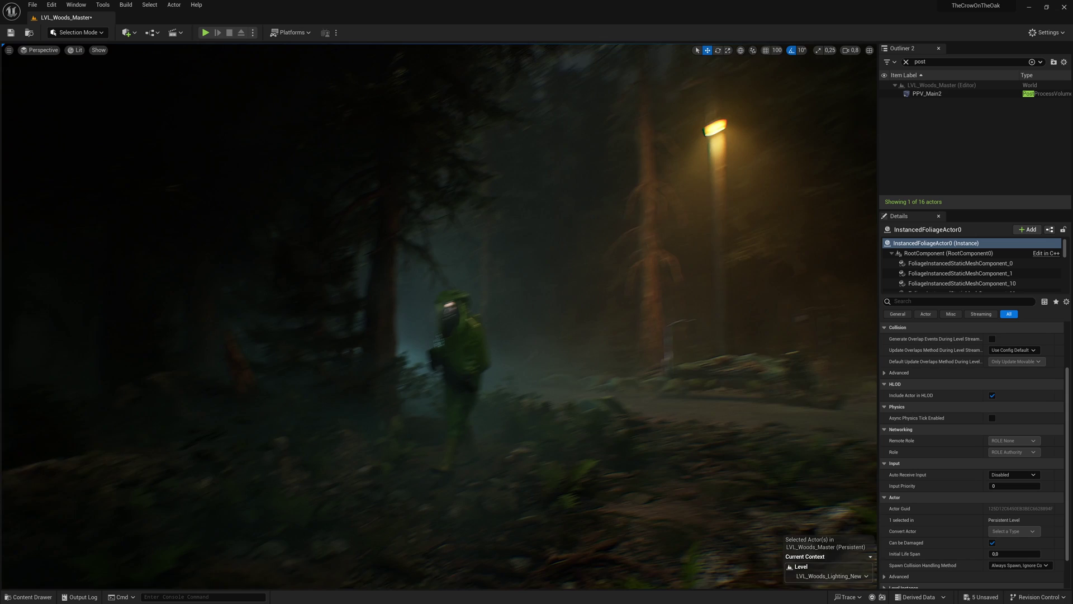
pyautogui.click(932, 95)
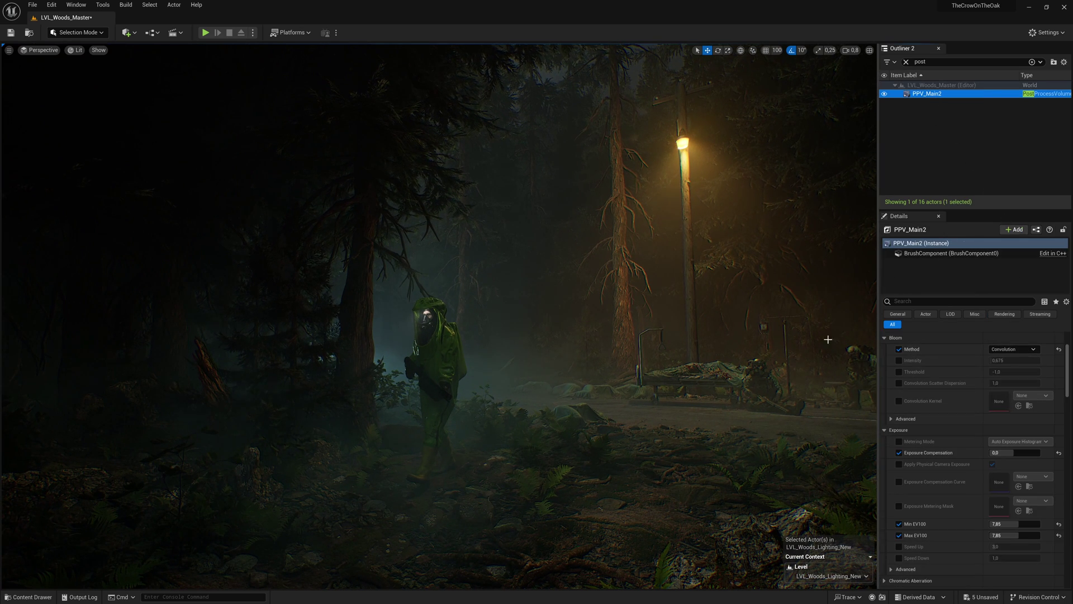
pyautogui.click(885, 338)
pyautogui.click(886, 349)
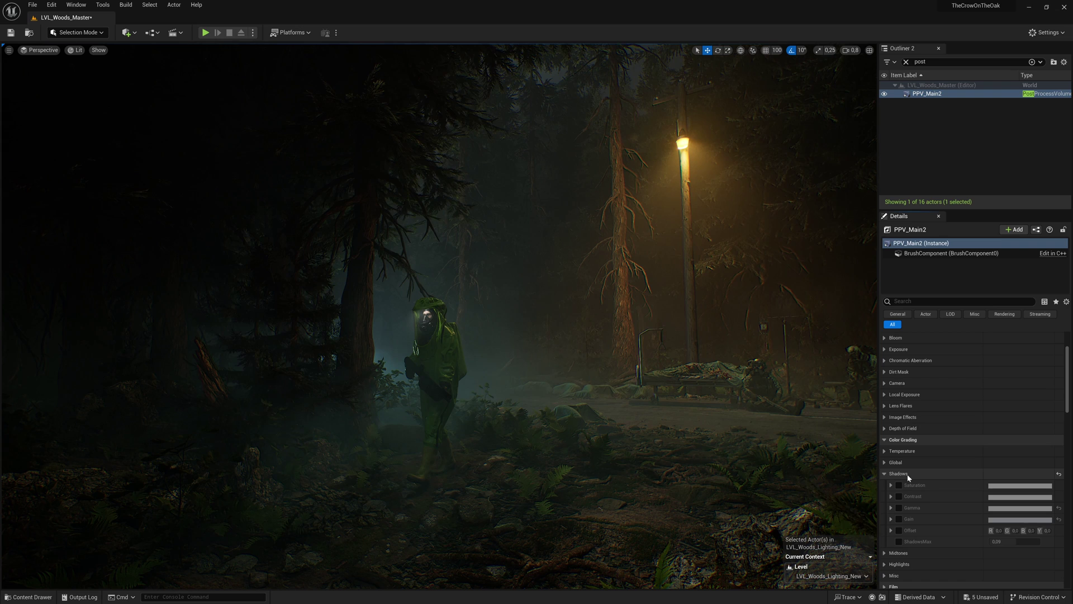
pyautogui.scroll(-3, 922, 470)
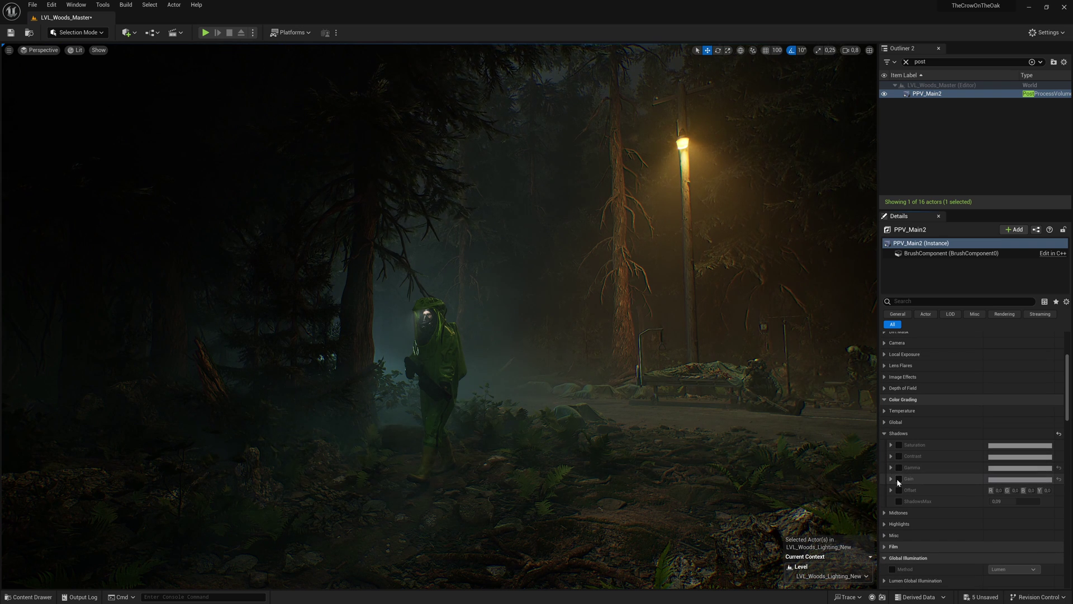
pyautogui.click(898, 478)
pyautogui.click(889, 479)
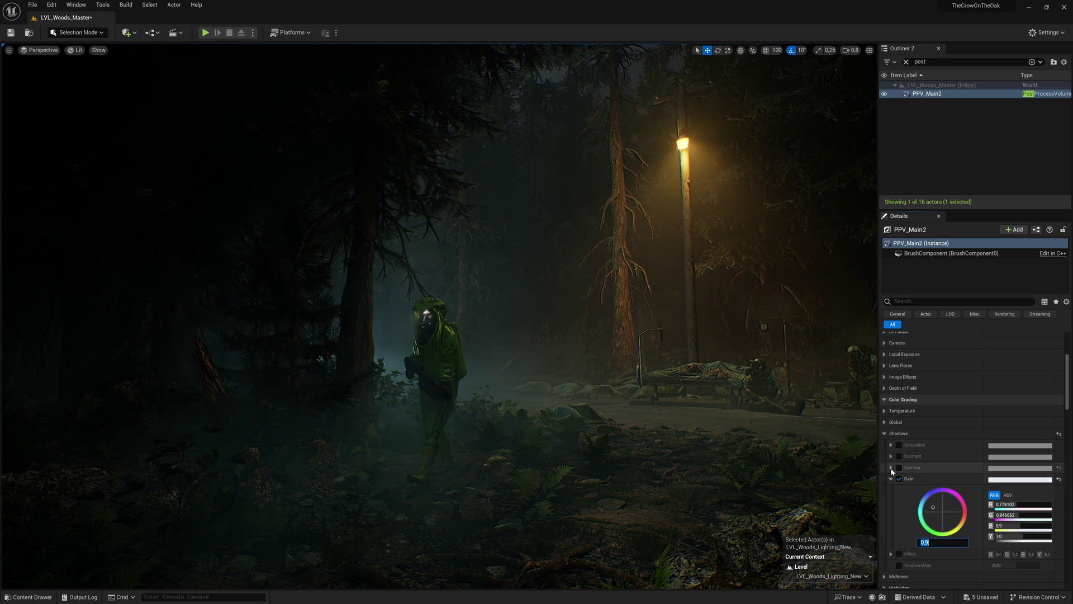
pyautogui.moveTo(935, 508); pyautogui.dragTo(930, 512)
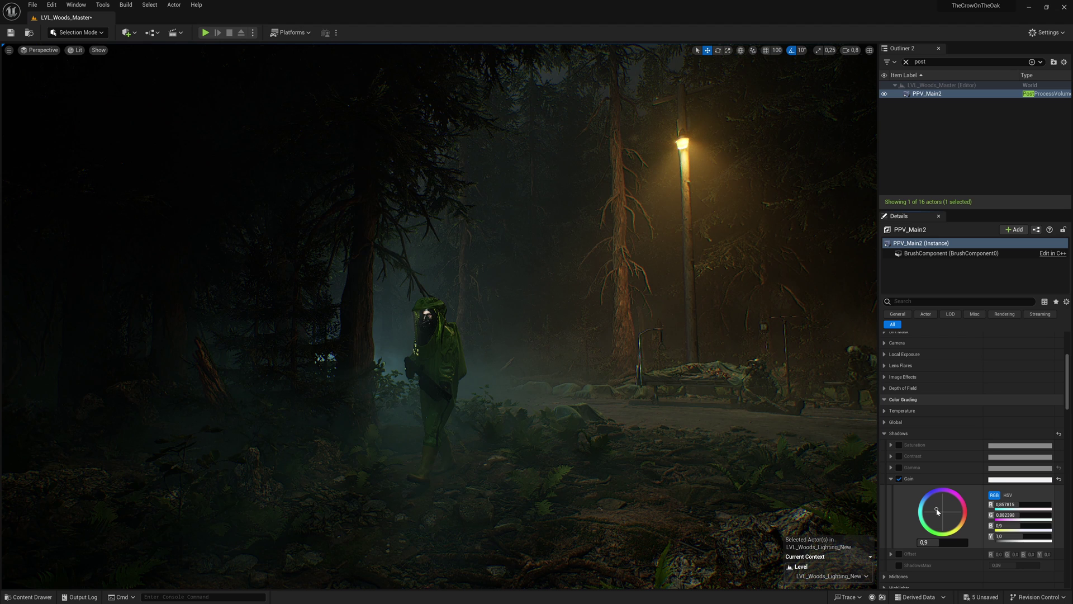
# - Select the BP_UltraVolumetrics12 fog volume around the hazmat-suited figure and scale it up to cover the surrounding forest floor
pyautogui.click(468, 443)
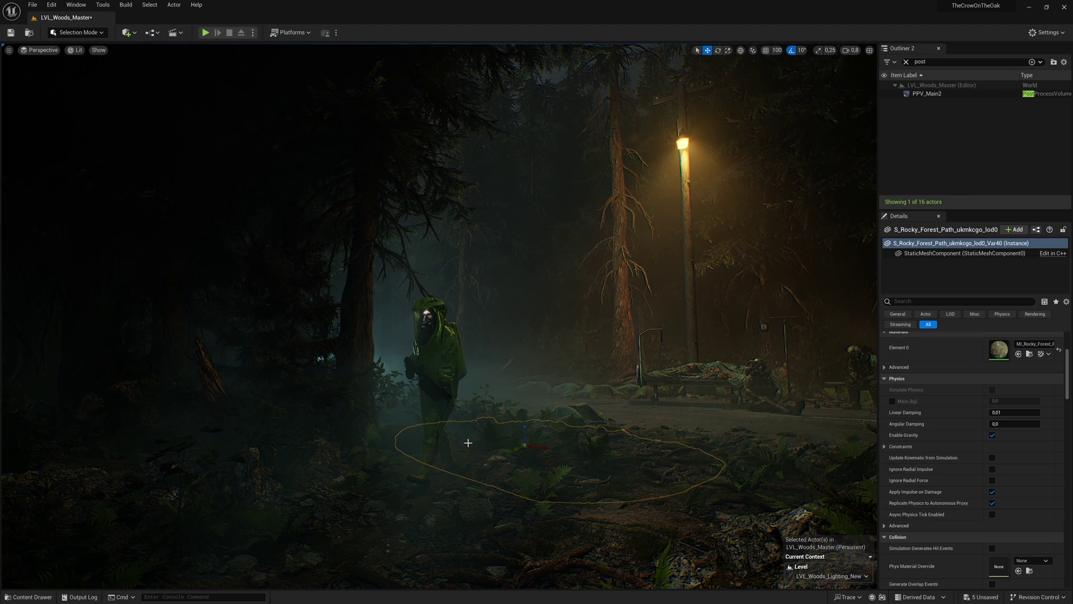
pyautogui.click(483, 449)
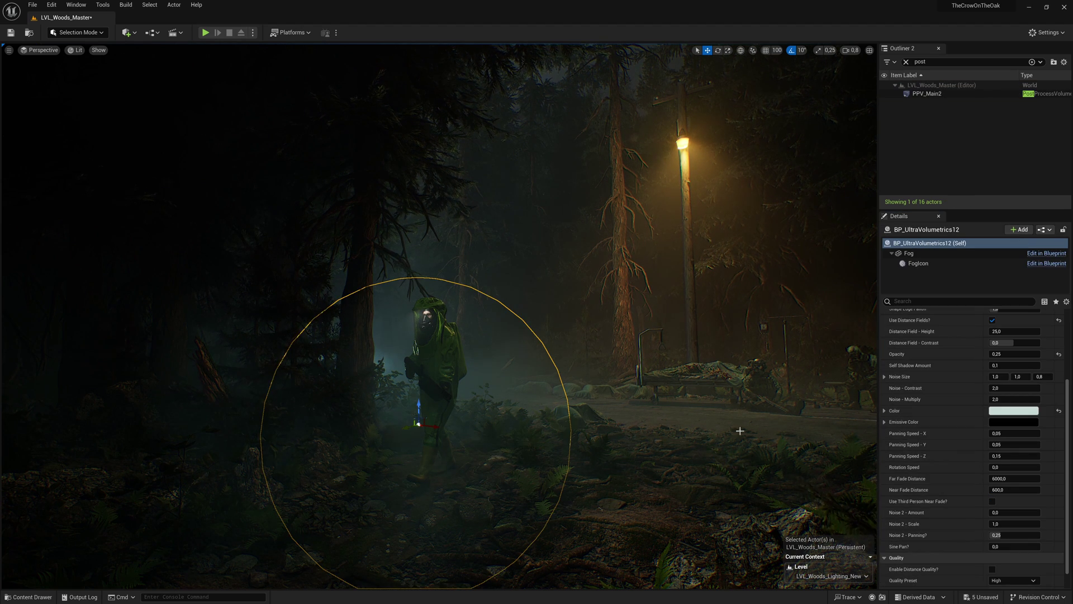
pyautogui.moveTo(419, 424); pyautogui.dragTo(426, 433)
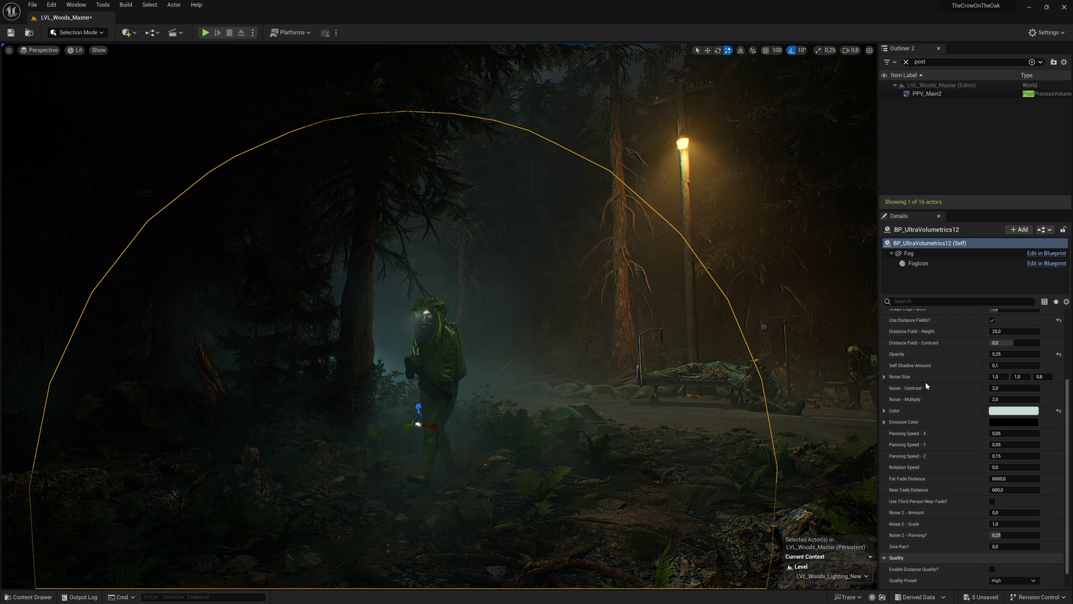
pyautogui.click(996, 411)
pyautogui.moveTo(856, 455)
pyautogui.mouseDown()
pyautogui.moveTo(893, 438)
pyautogui.moveTo(848, 450)
pyautogui.moveTo(858, 464)
pyautogui.mouseUp()
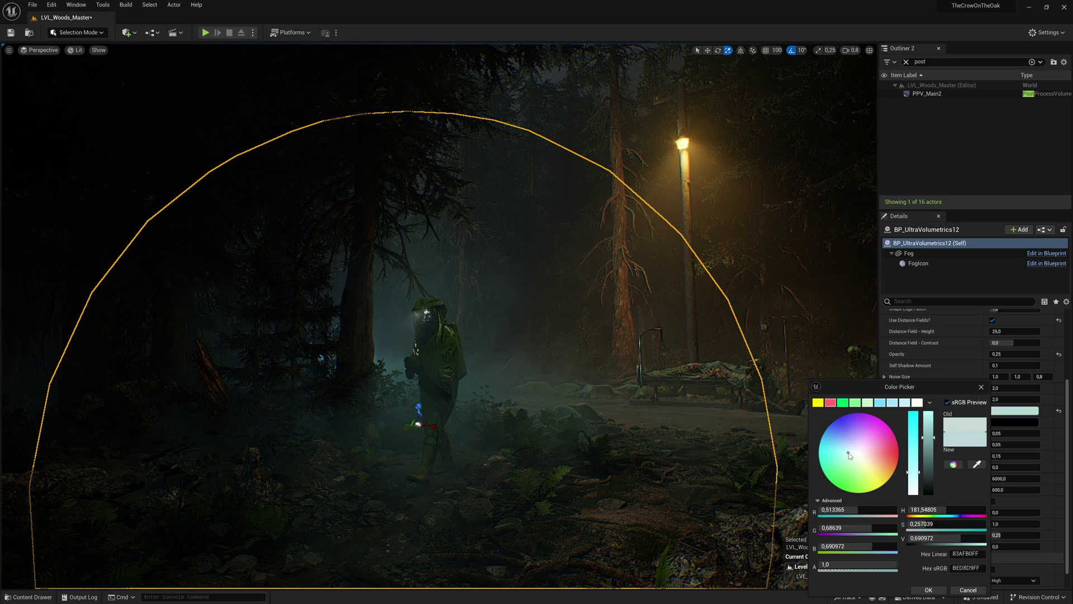
pyautogui.click(962, 589)
# - Select the PPV_Main2 post process volume and open its Local Exposure settings
pyautogui.moveTo(698, 447)
pyautogui.mouseDown(button='right')
pyautogui.moveTo(697, 428)
pyautogui.moveTo(708, 459)
pyautogui.mouseUp(button='right')
pyautogui.press('g')
pyautogui.press('g')
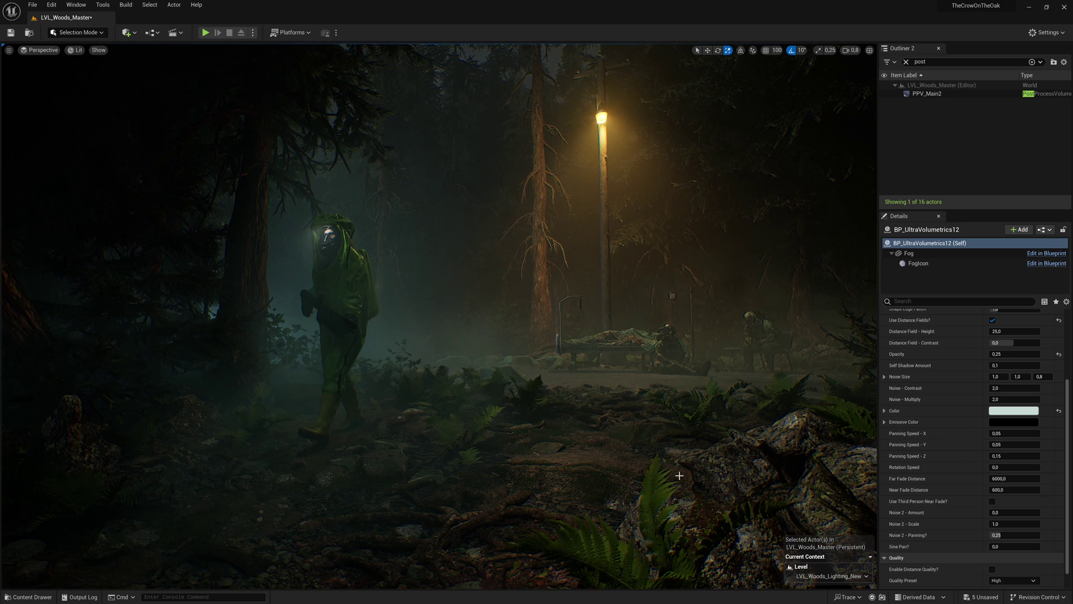
pyautogui.click(927, 94)
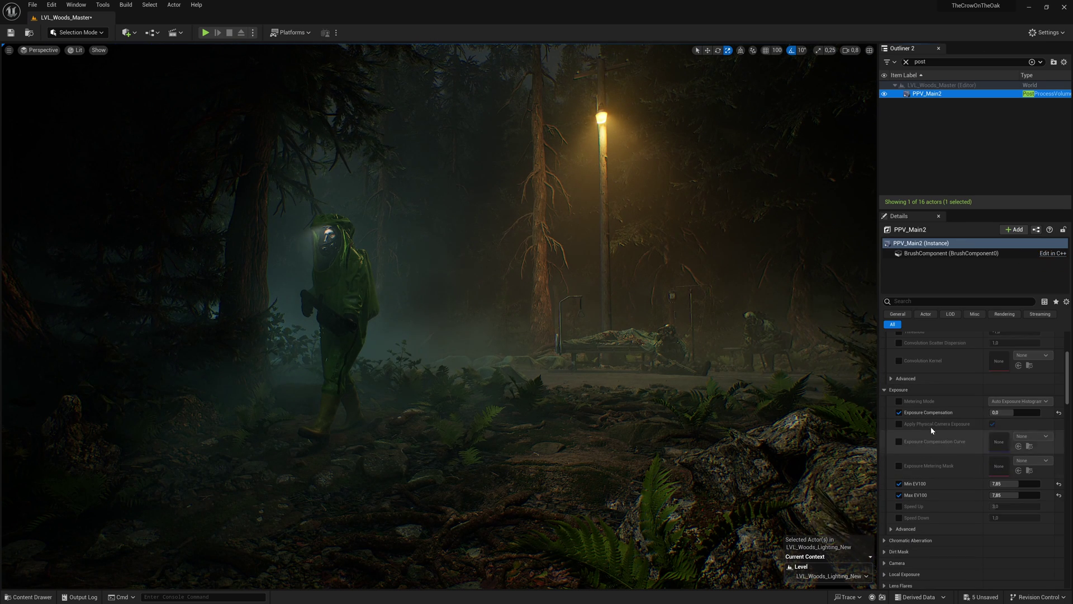
pyautogui.scroll(-3, 945, 459)
pyautogui.click(905, 440)
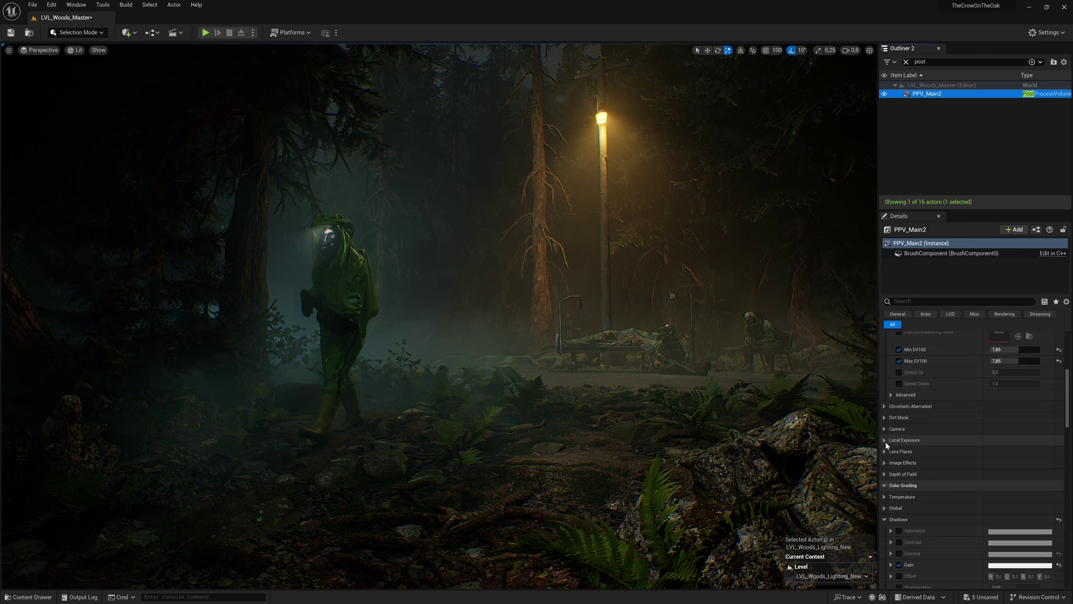
pyautogui.click(899, 462)
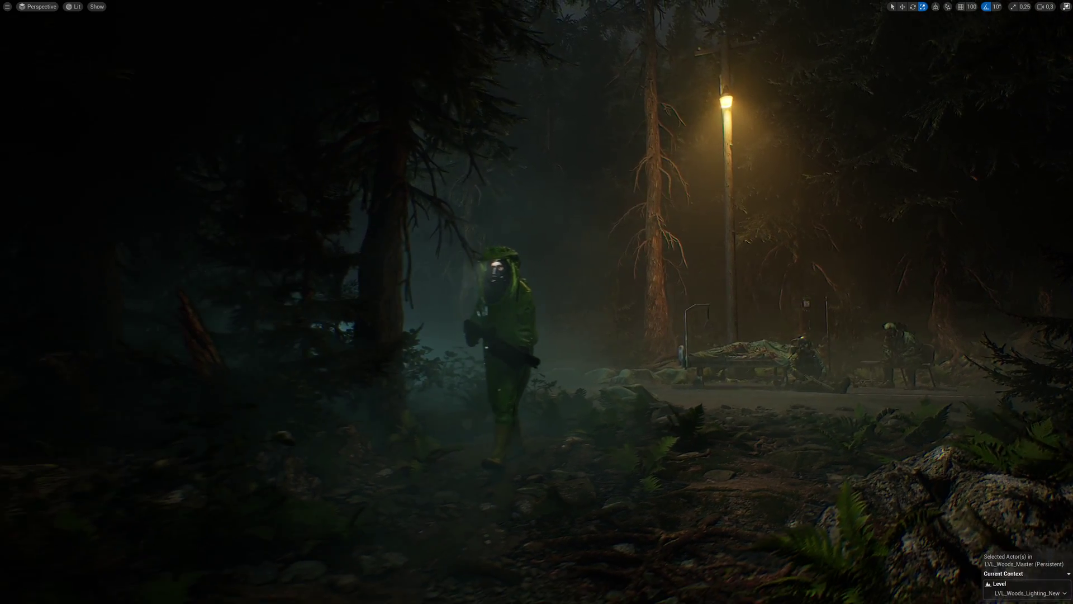
# - Fly through the full-screen scene to examine the fog and lighting around the hazmat-suited figure, the street lamp and the abandoned car
pyautogui.press('w')
pyautogui.scroll(-1, 537, 302)
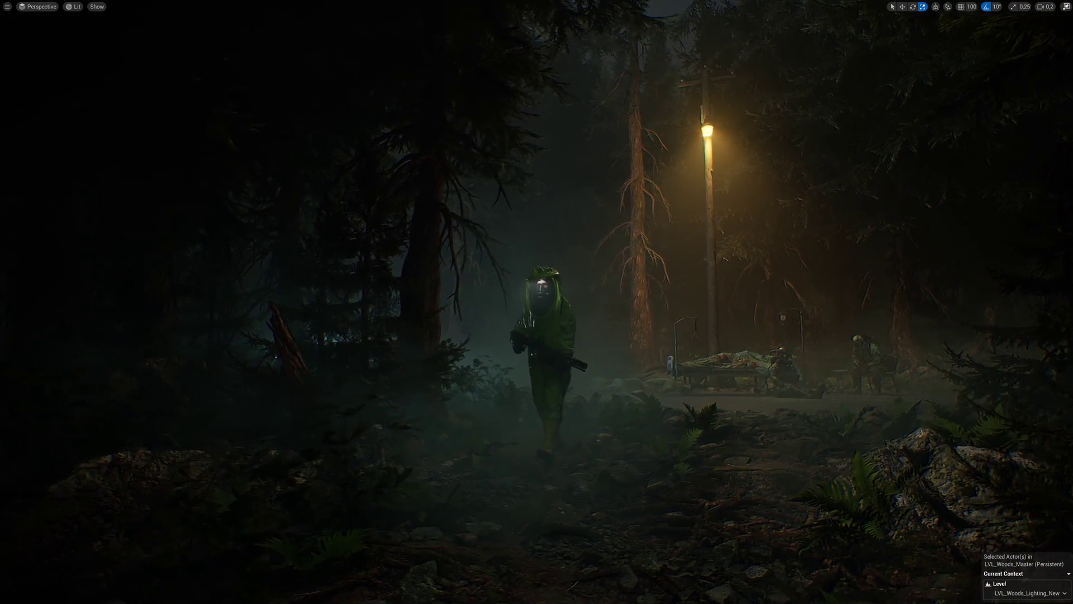
pyautogui.press('w')
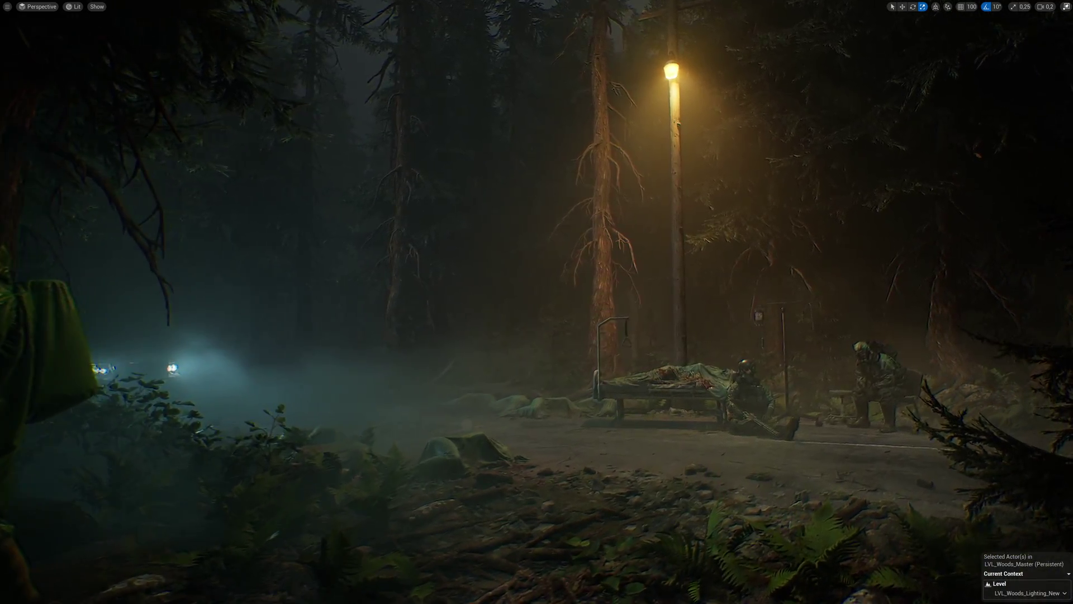
pyautogui.press('w')
pyautogui.scroll(1, 536, 302)
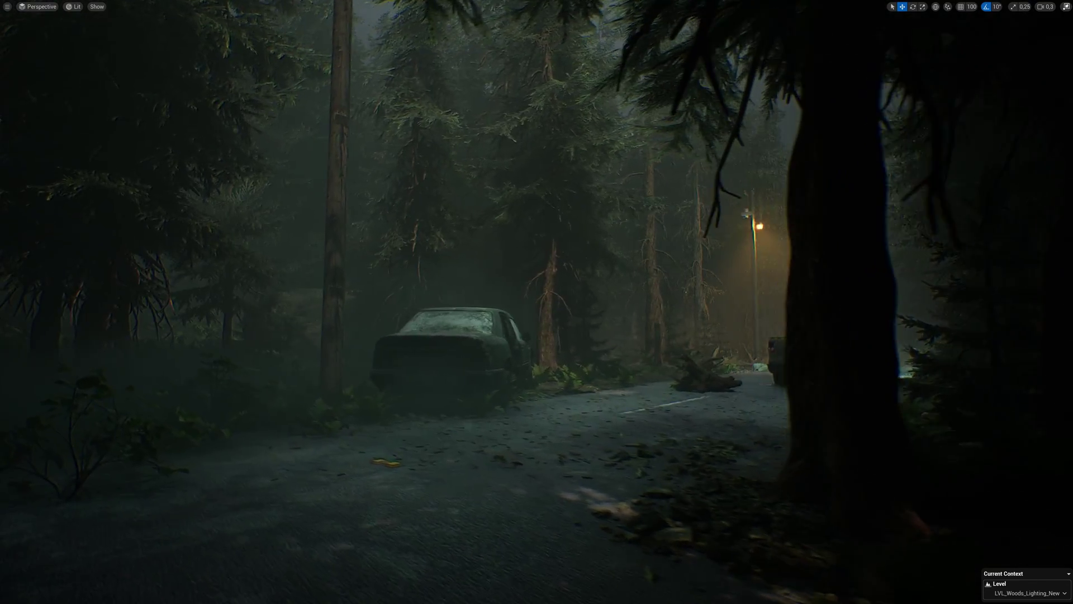
pyautogui.scroll(-5, 537, 302)
pyautogui.scroll(2, 536, 302)
pyautogui.moveTo(536, 301); pyautogui.dragTo(520, 137, button='right')
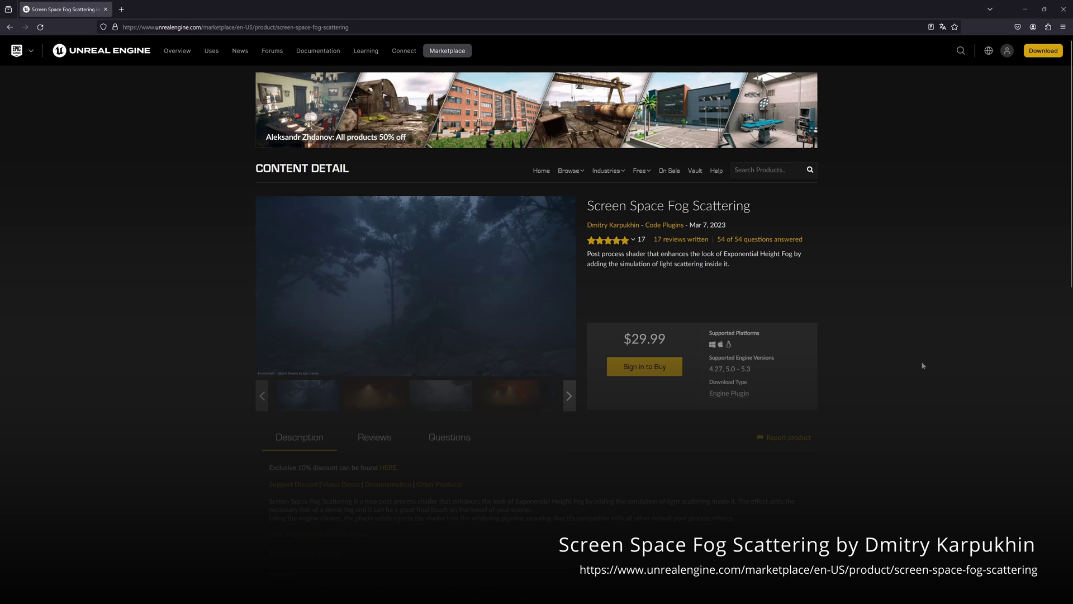
# - Switch to the browser and look through the preview images of the Screen Space Fog Scattering plugin on its Marketplace page
pyautogui.scroll(-1, 922, 361)
pyautogui.click(372, 353)
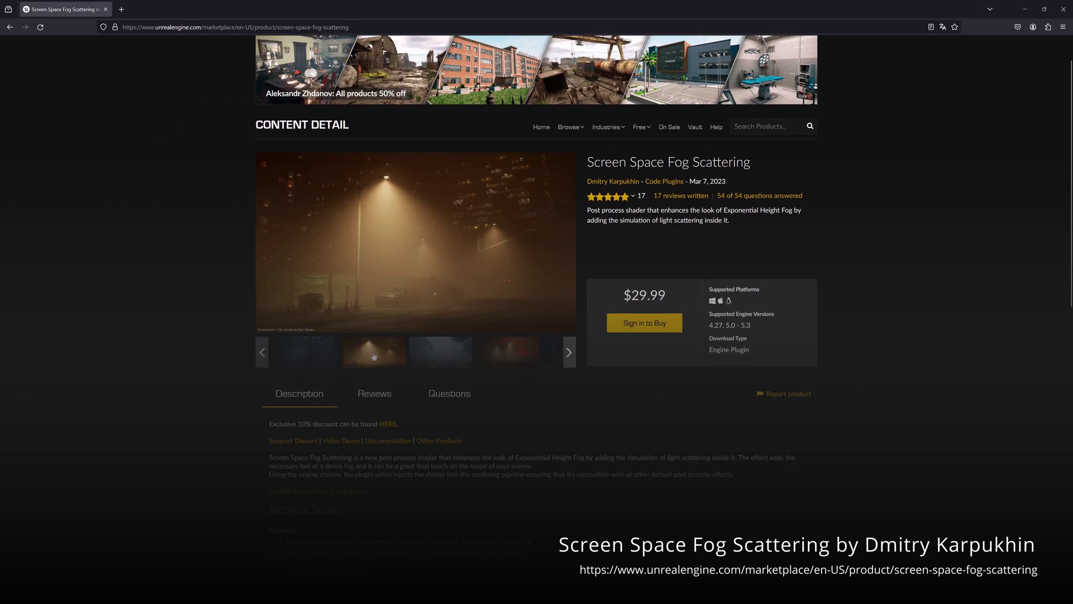
pyautogui.click(438, 361)
pyautogui.click(527, 360)
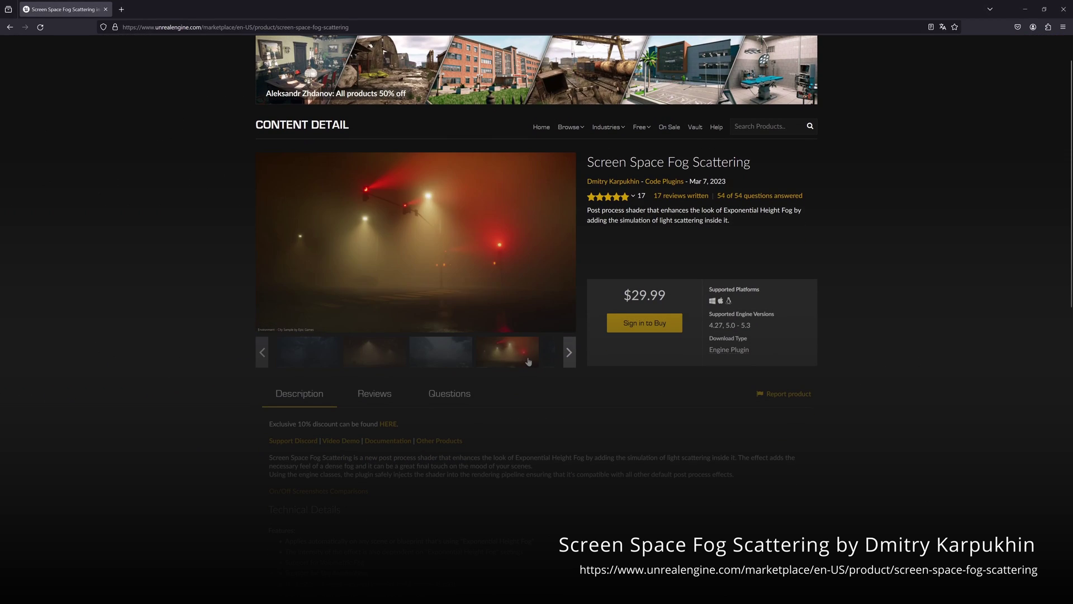
pyautogui.click(572, 358)
pyautogui.click(497, 360)
pyautogui.click(437, 363)
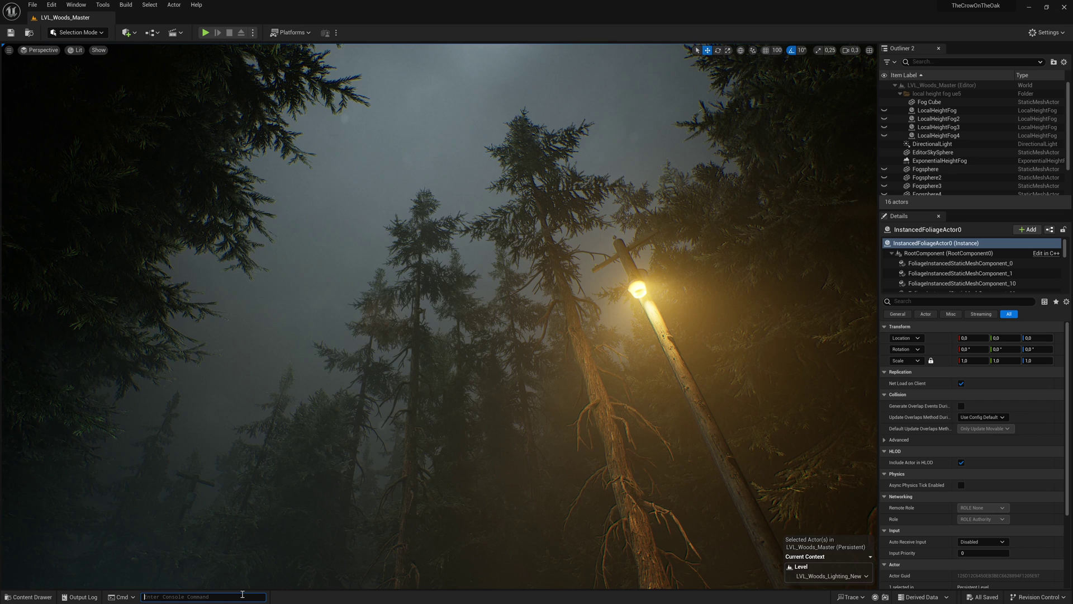
# - Switch back to Unreal Editor, enable fog scattering with the console command r.SSFS 1, and set r.ssfs.intensity to 0.5
pyautogui.press('Up')
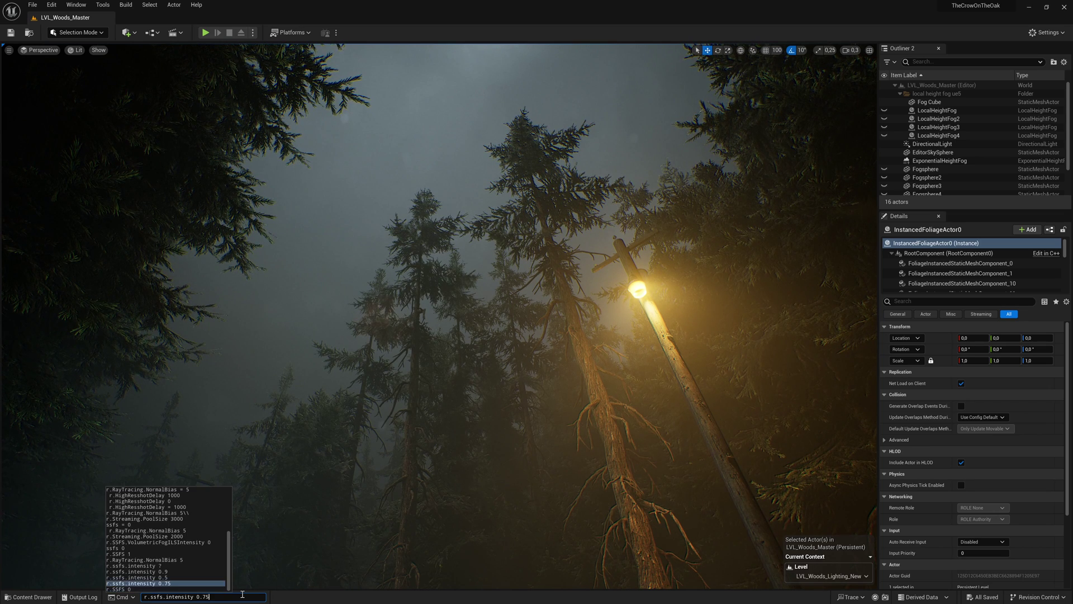
pyautogui.press('Up')
pyautogui.press('Up')
pyautogui.press('Up')
pyautogui.press('Up')
pyautogui.press('Up')
pyautogui.press('Return')
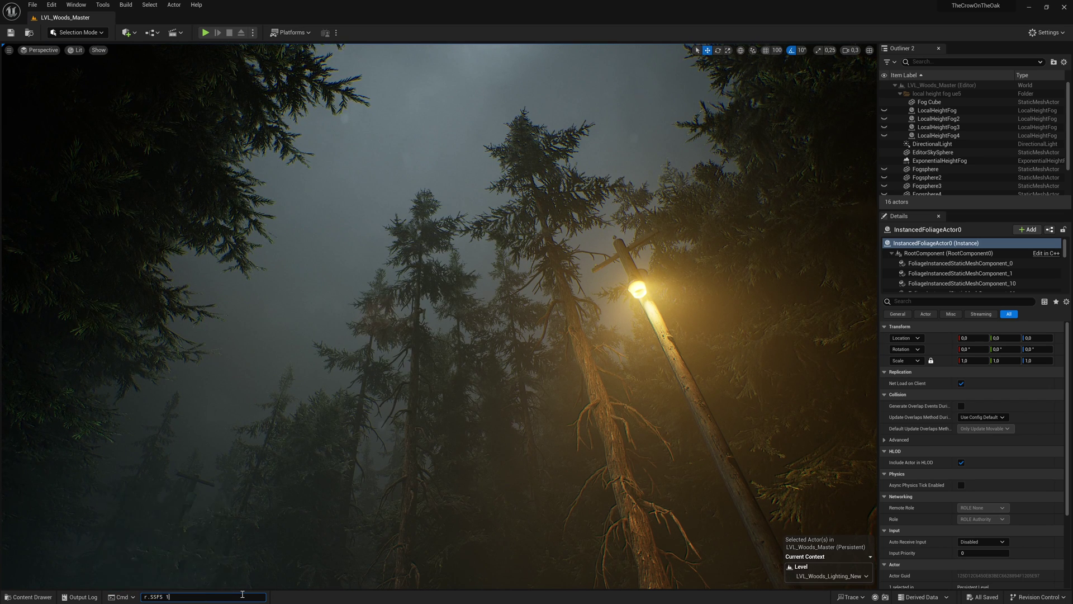
pyautogui.press('Up')
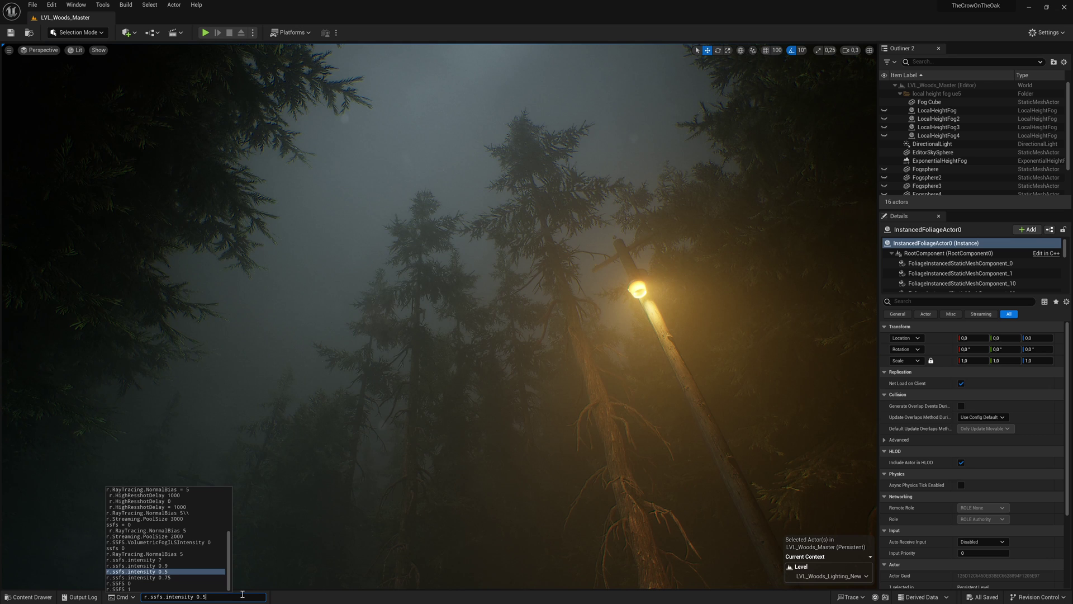
pyautogui.press('Return')
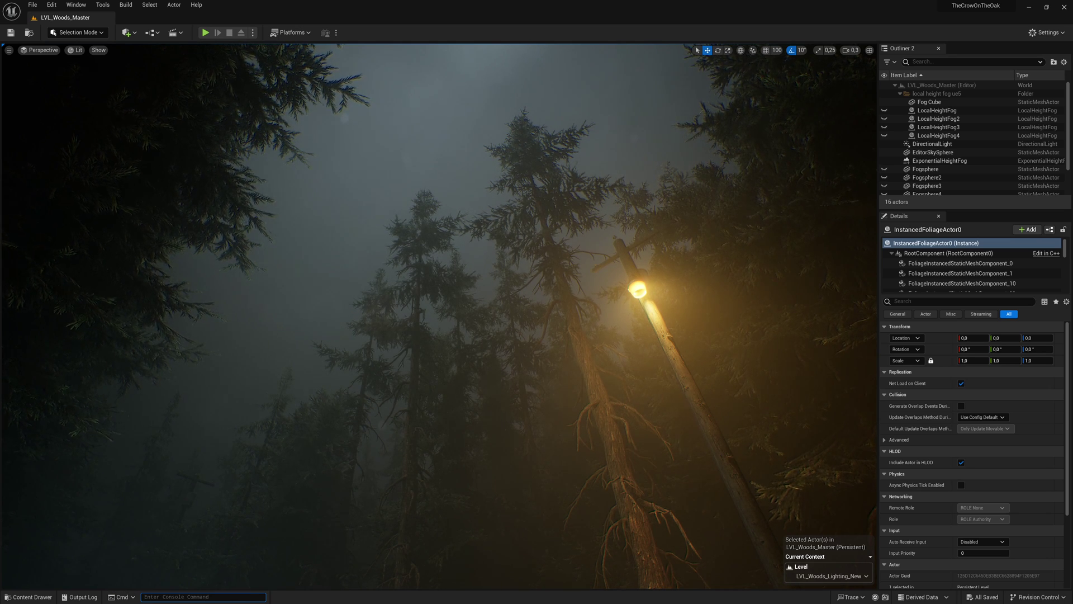
# - Fly past the hazmat-suited figure toward the street lamp to examine the fog scattering around the figures and lights
pyautogui.moveTo(309, 556); pyautogui.dragTo(305, 581, button='right')
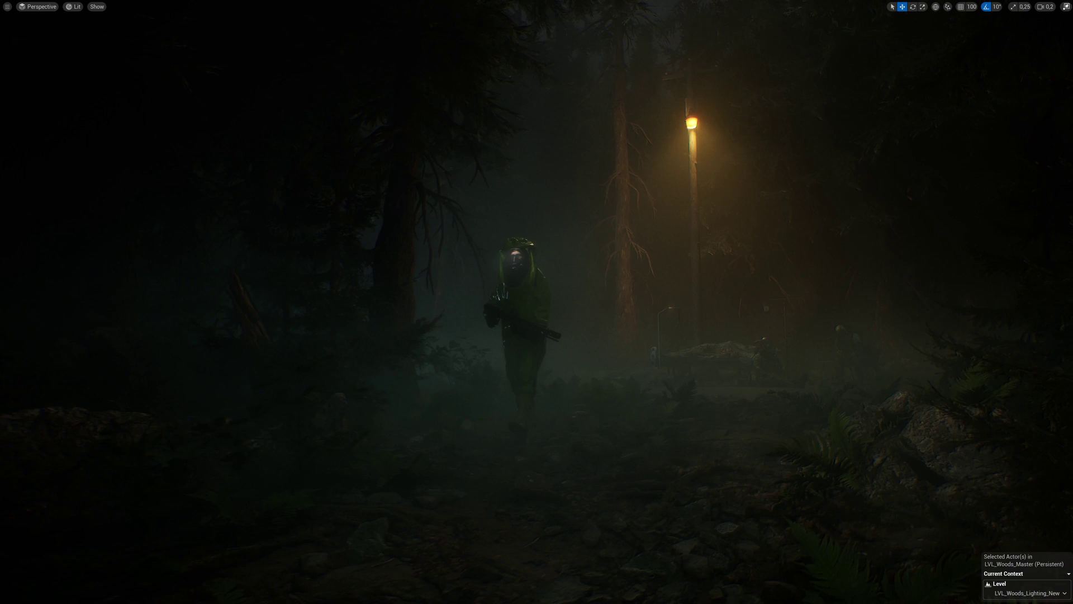
pyautogui.press('w')
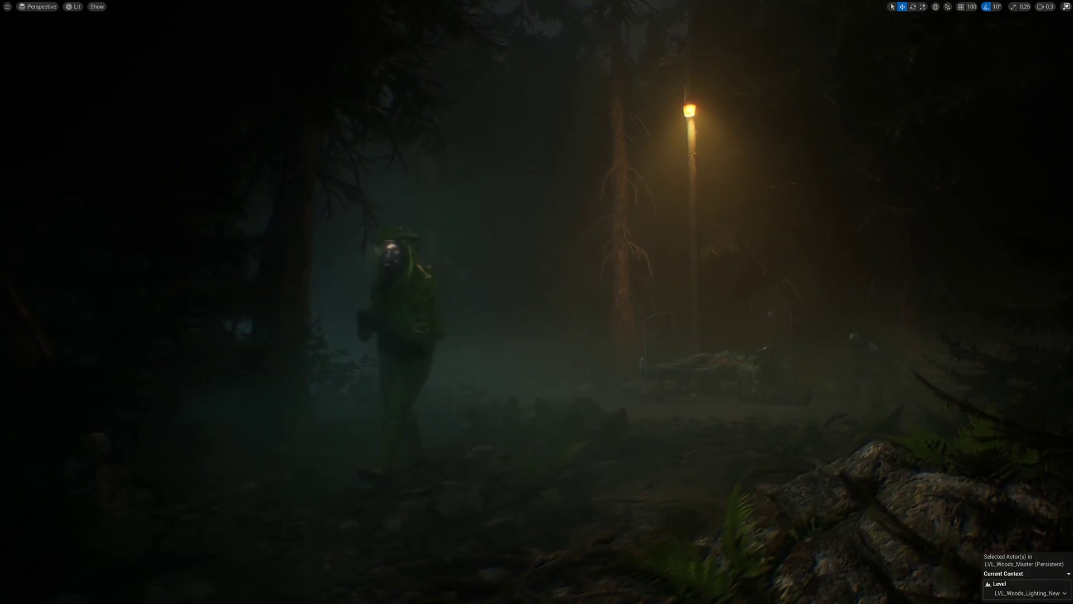
pyautogui.scroll(1, 536, 302)
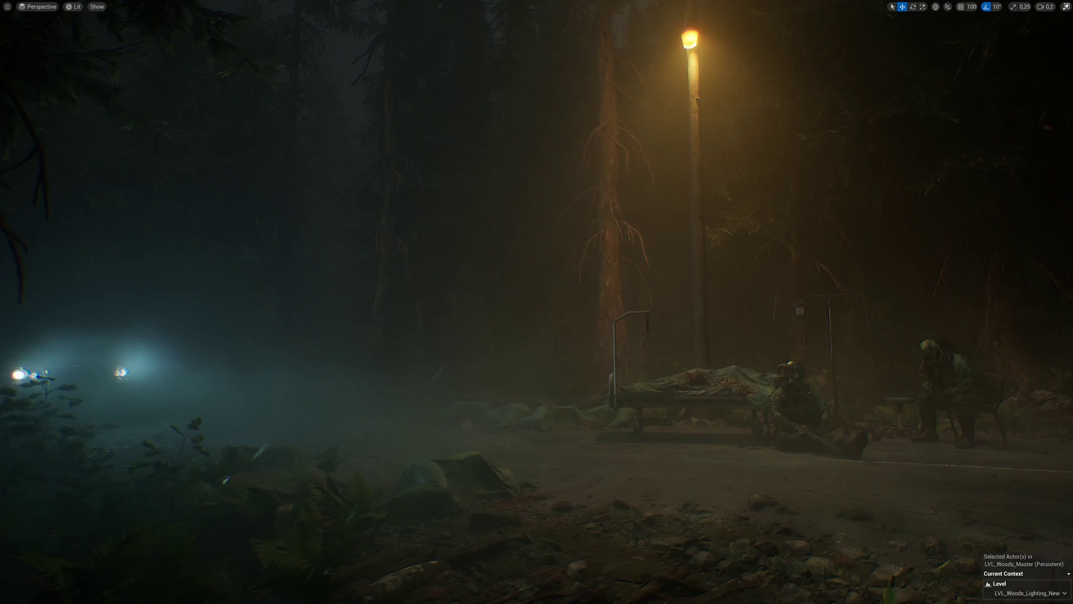
pyautogui.moveTo(537, 302); pyautogui.dragTo(368, 313, button='right')
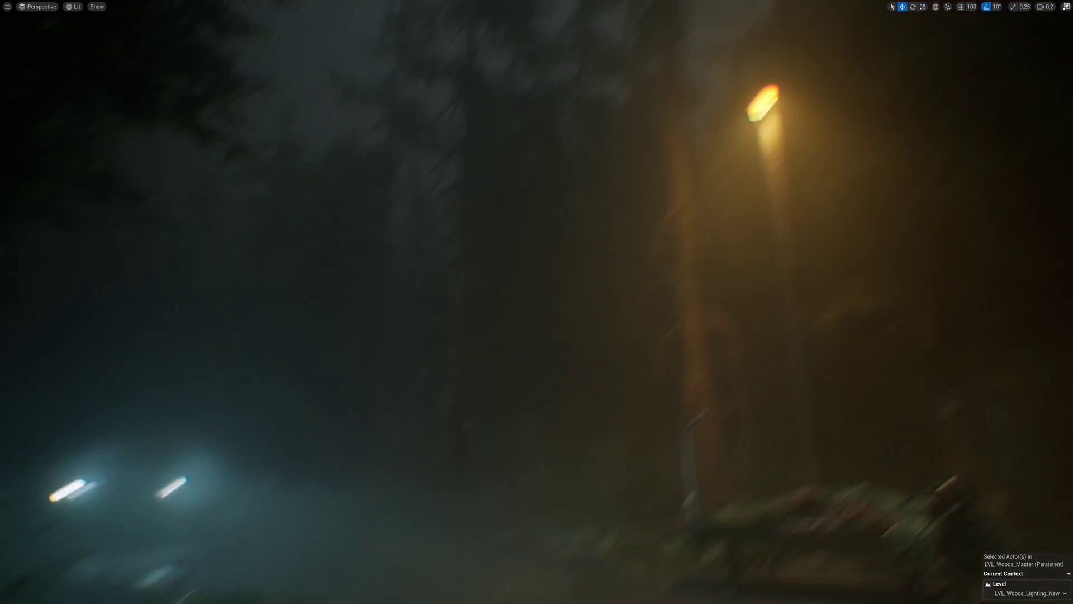